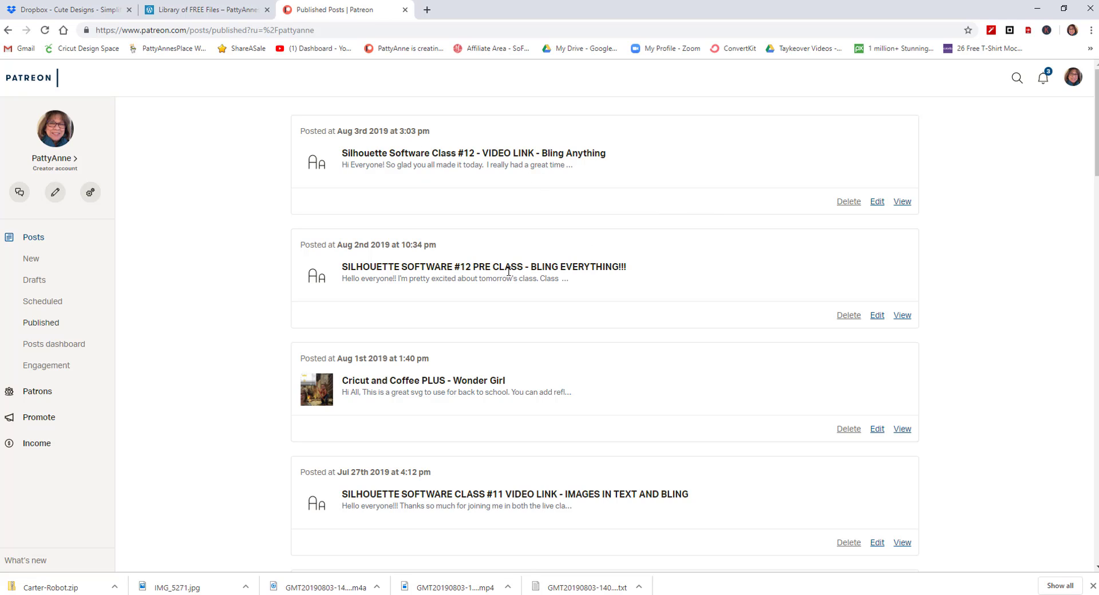
# Step: Open the August 2 Silhouette Software #12 pre-class post for editing
pyautogui.moveTo(344, 267); pyautogui.dragTo(692, 267)
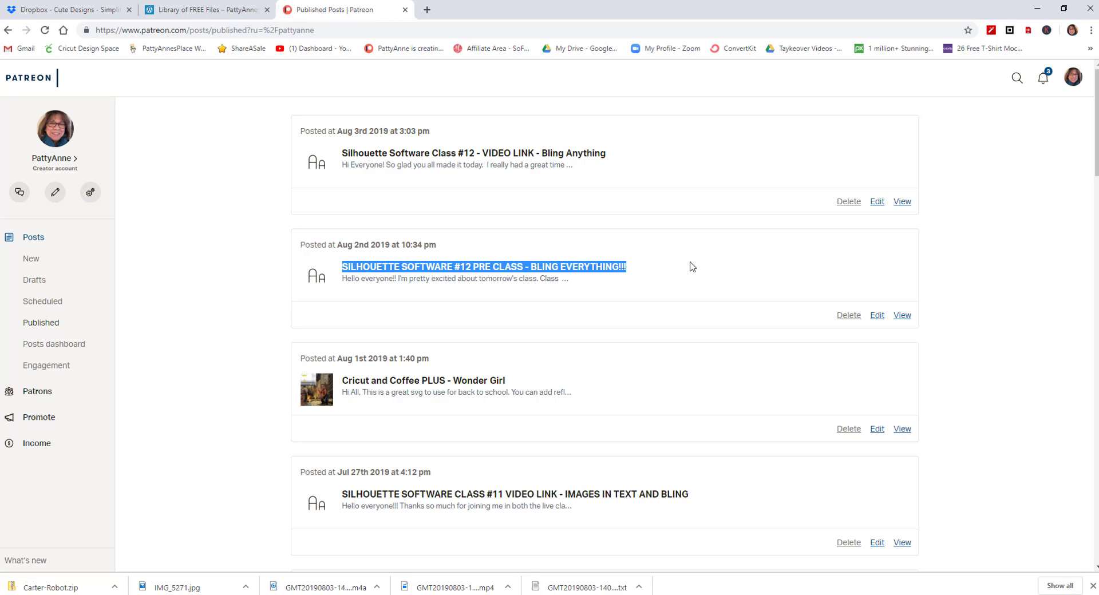
pyautogui.click(588, 291)
pyautogui.moveTo(523, 267); pyautogui.dragTo(344, 269)
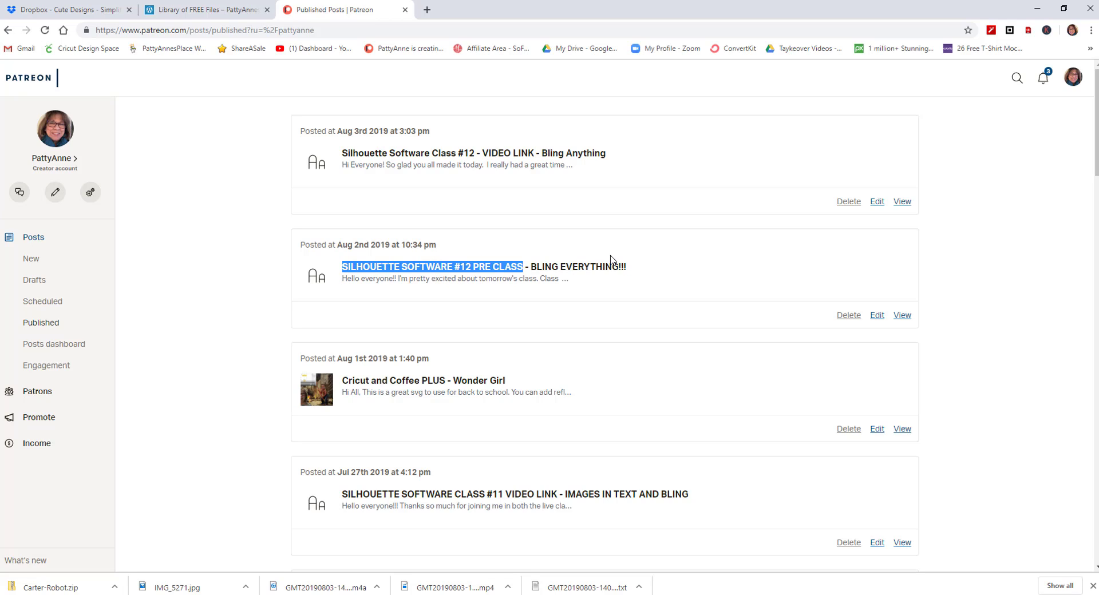
pyautogui.click(876, 315)
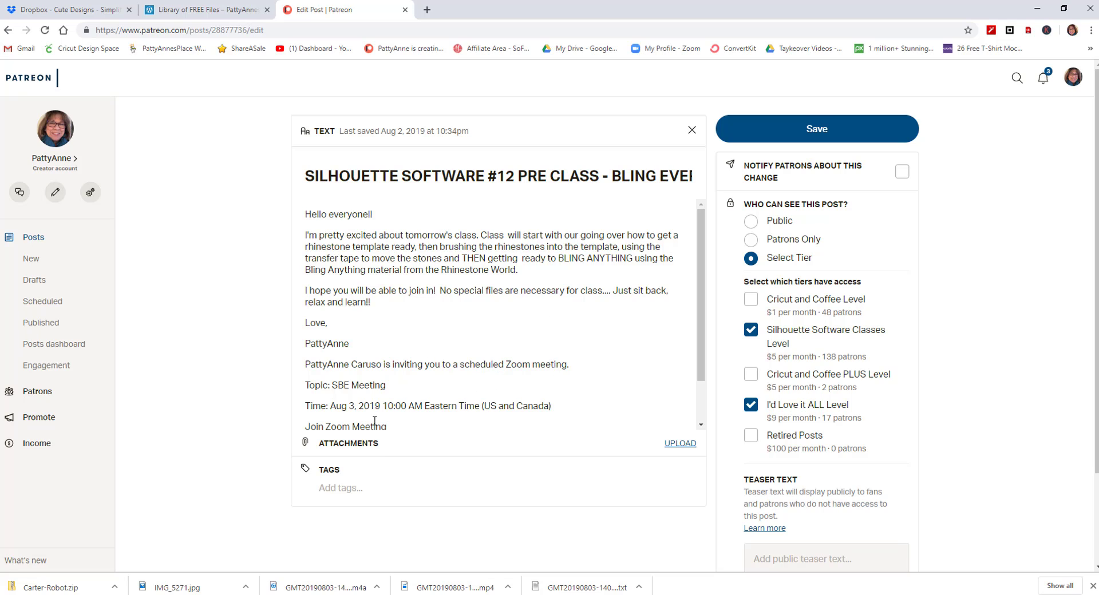
# Step: Examine the pre-class post's last-saved date, message text and the Zoom meeting link at its end
pyautogui.write('https://zoom.us/j/275888072')
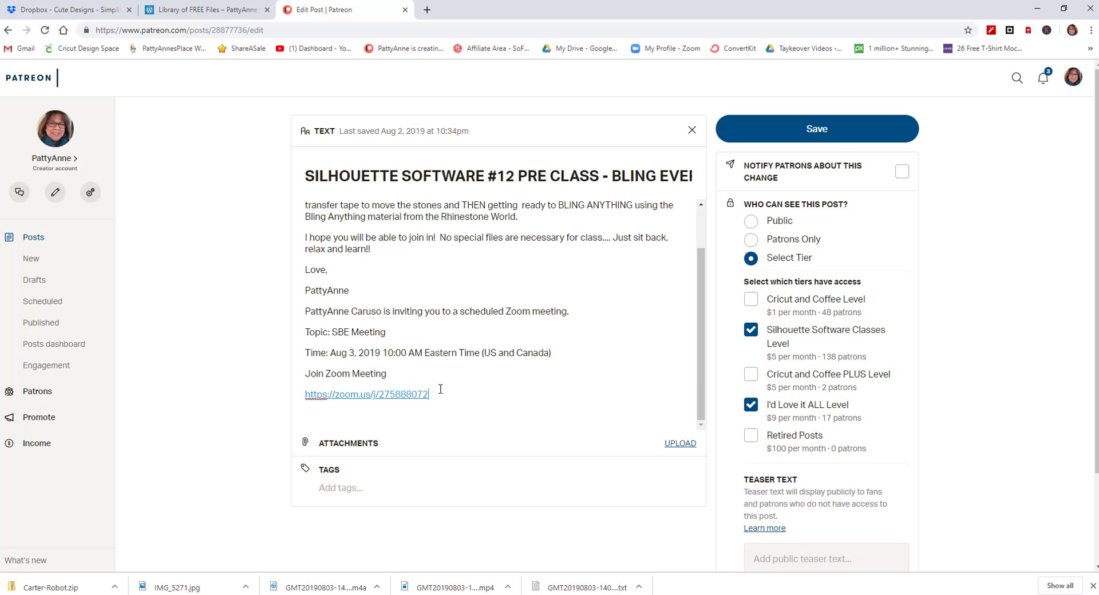
pyautogui.moveTo(410, 404); pyautogui.dragTo(289, 398)
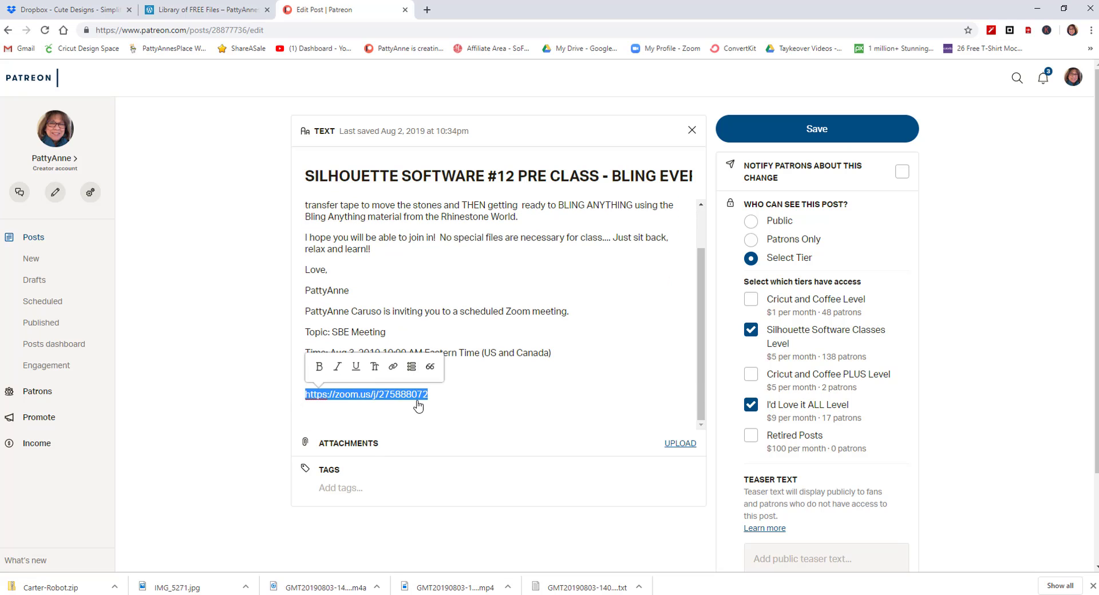
pyautogui.click(494, 409)
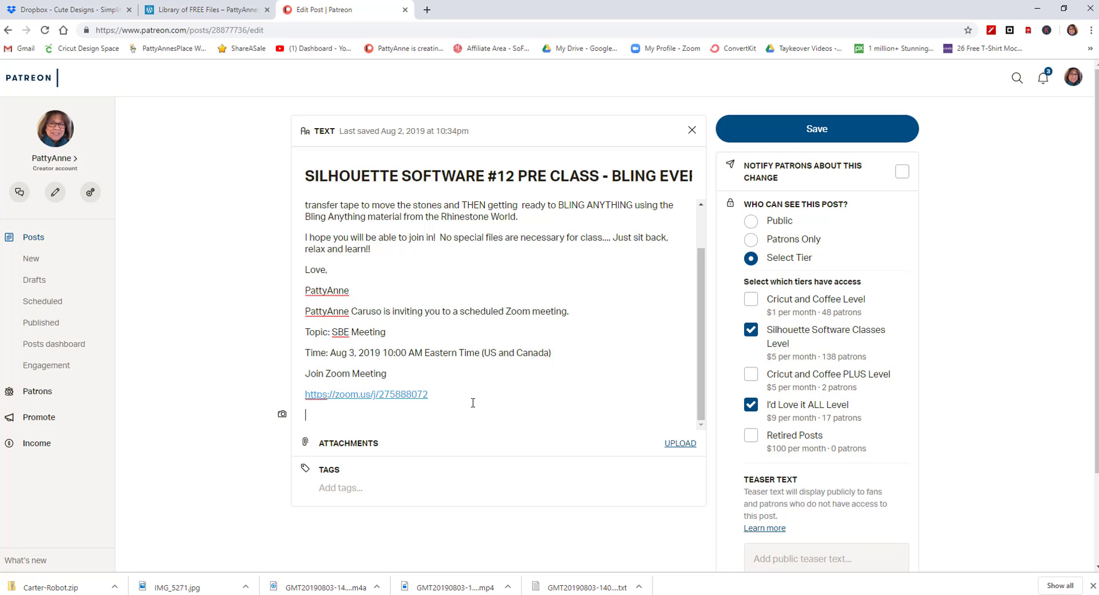
pyautogui.scroll(1, 485, 369)
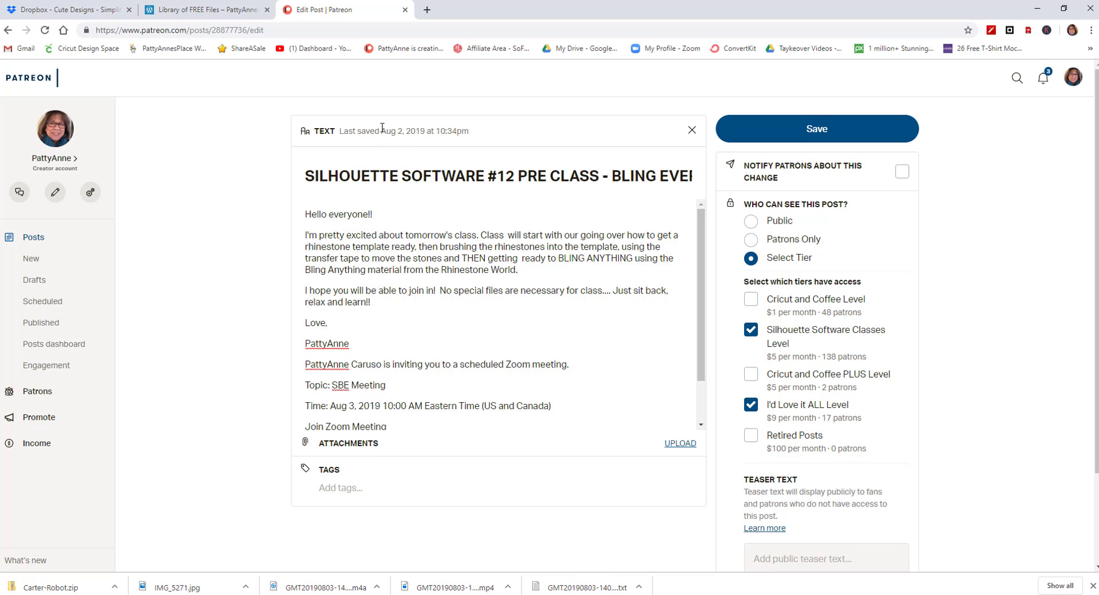
pyautogui.moveTo(382, 127); pyautogui.dragTo(478, 130)
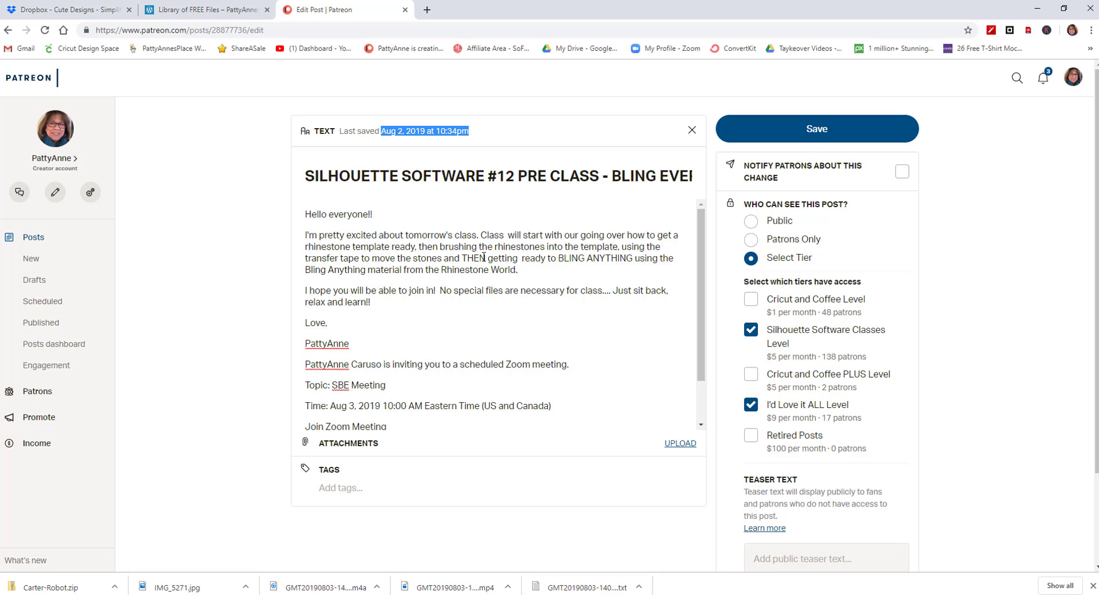
pyautogui.scroll(-1, 510, 309)
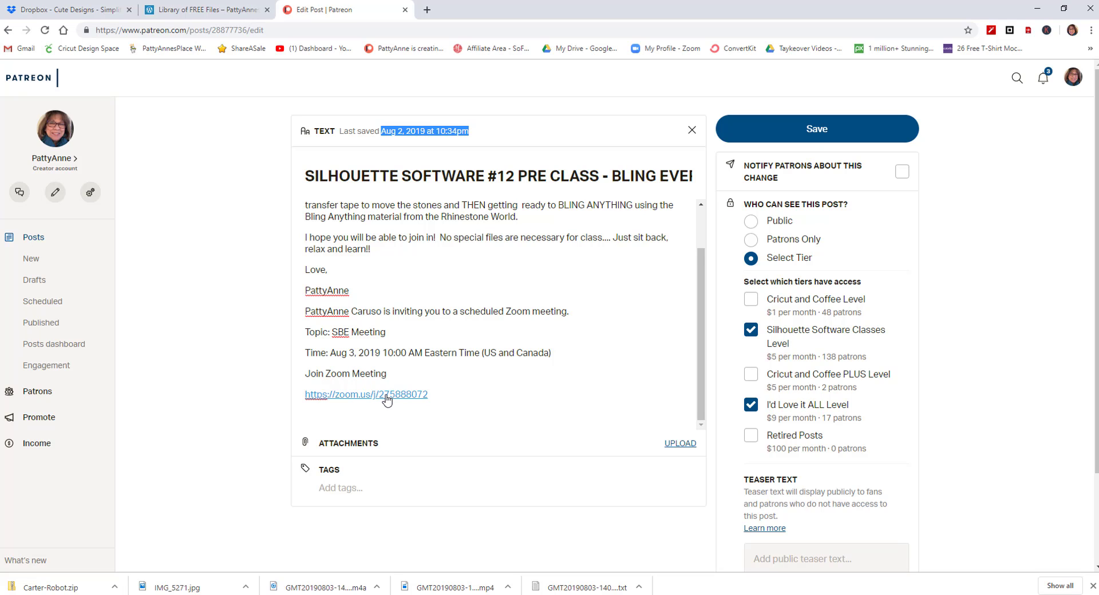
pyautogui.scroll(1, 438, 373)
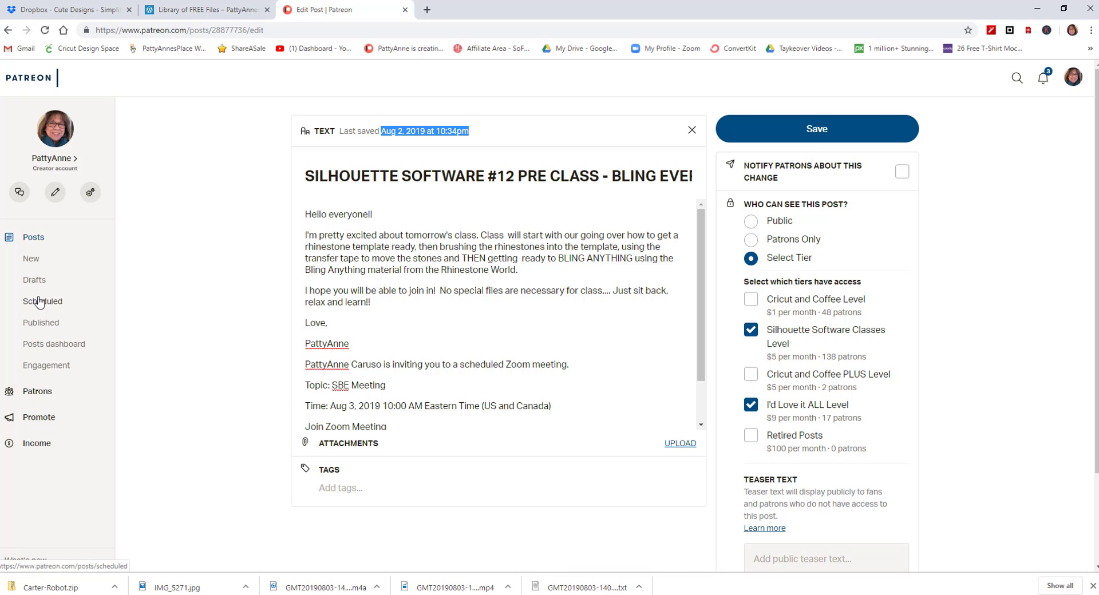
# Step: Return to the published posts and view the Silhouette Software Class #12 video link post
pyautogui.click(40, 322)
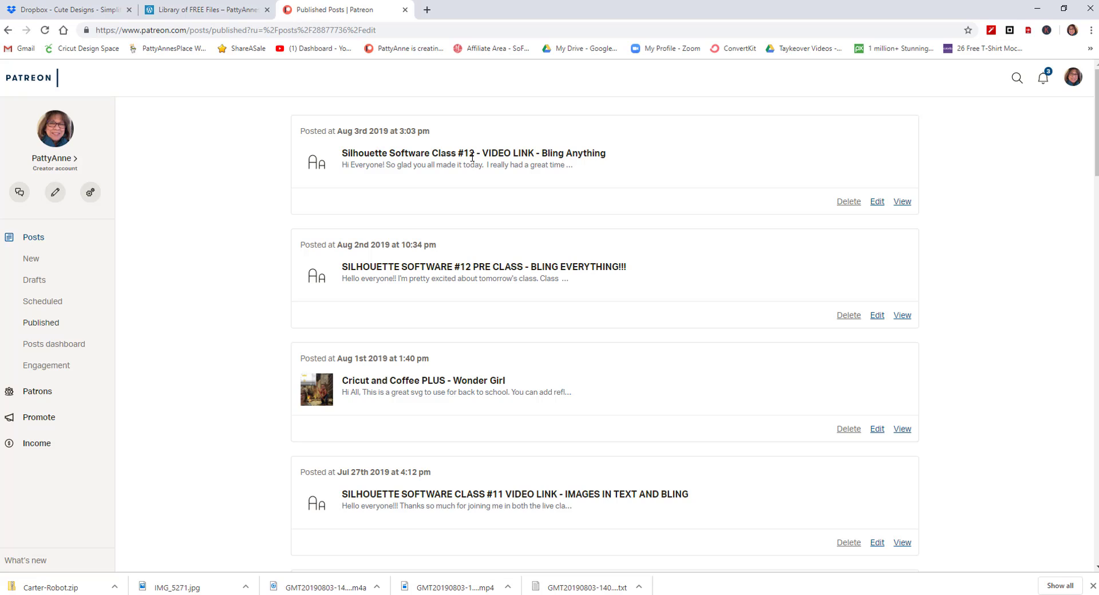
pyautogui.moveTo(474, 154); pyautogui.dragTo(385, 165)
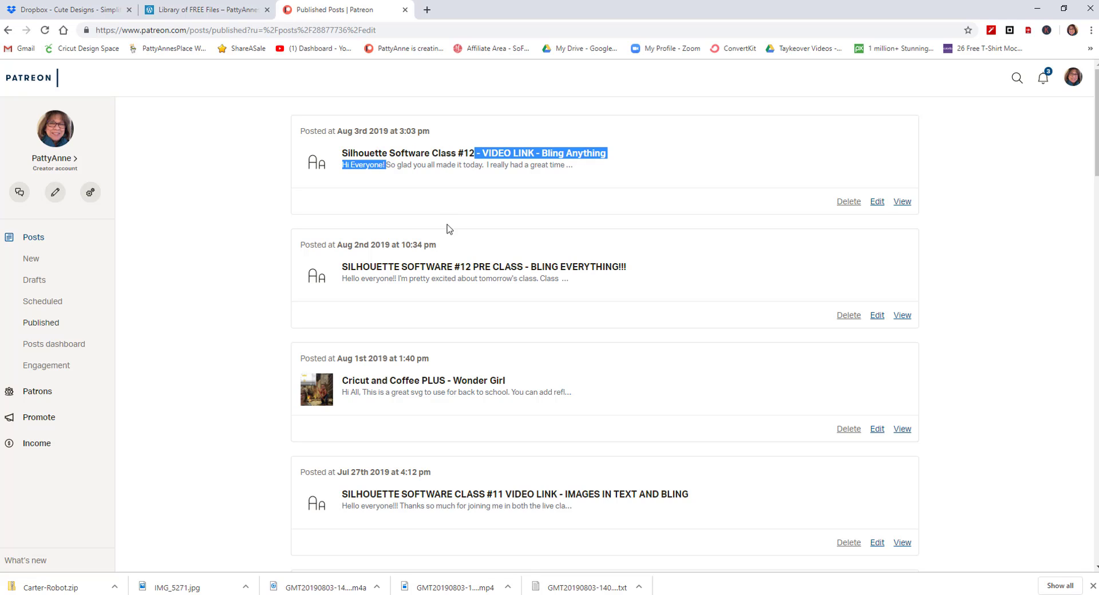
pyautogui.moveTo(472, 268); pyautogui.dragTo(394, 268)
pyautogui.moveTo(525, 268); pyautogui.dragTo(474, 267)
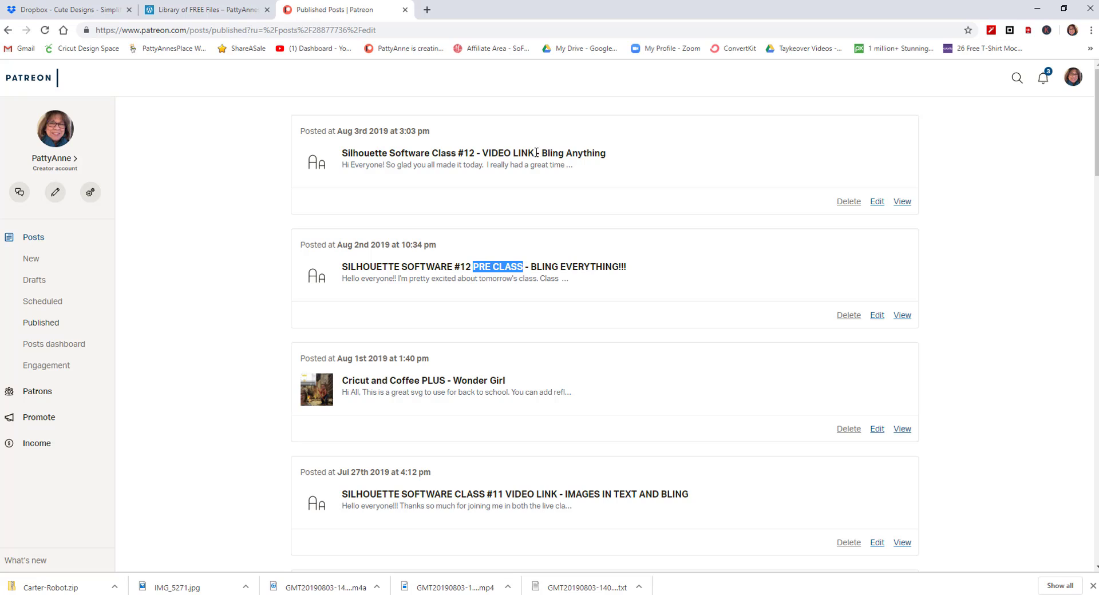
pyautogui.moveTo(535, 153); pyautogui.dragTo(484, 149)
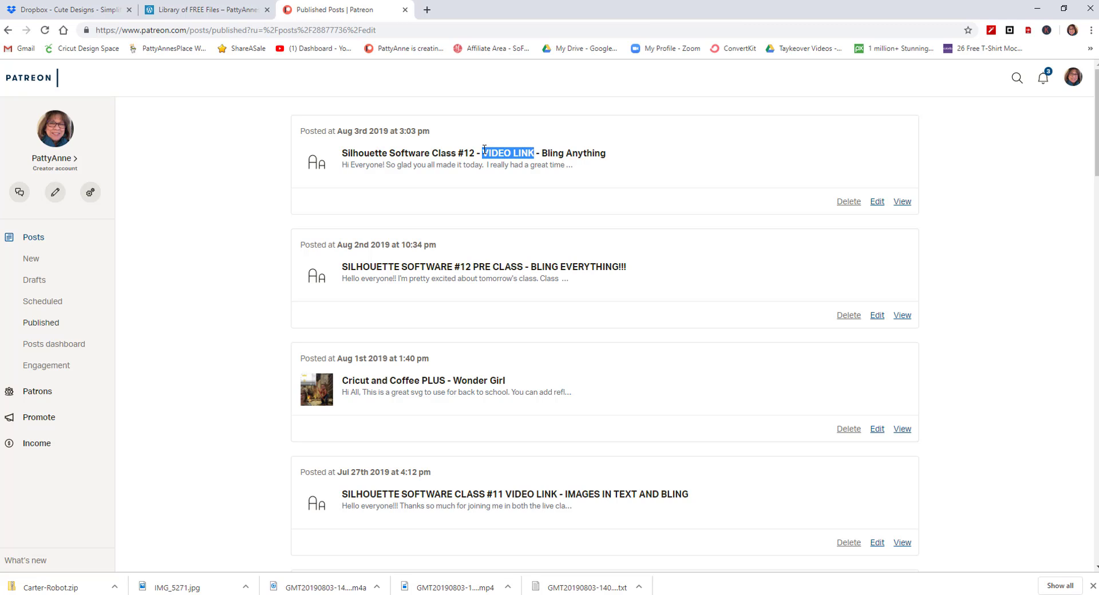
pyautogui.click(902, 203)
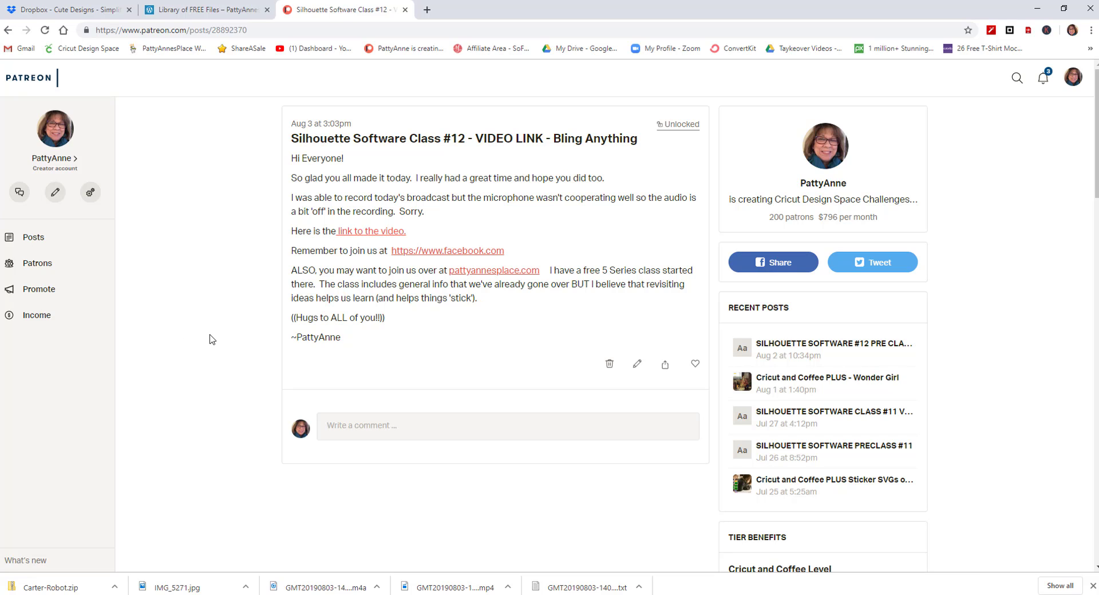
# Step: Find the Silhouette Software #8 pre-class post from July 5 among the published posts and view it
pyautogui.click(30, 246)
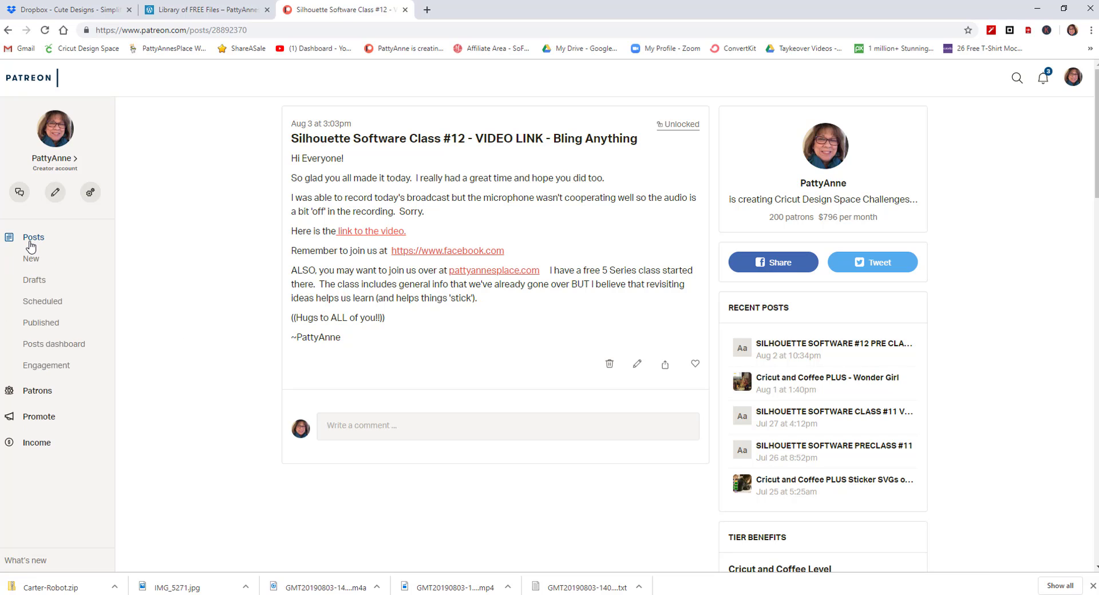
pyautogui.click(45, 324)
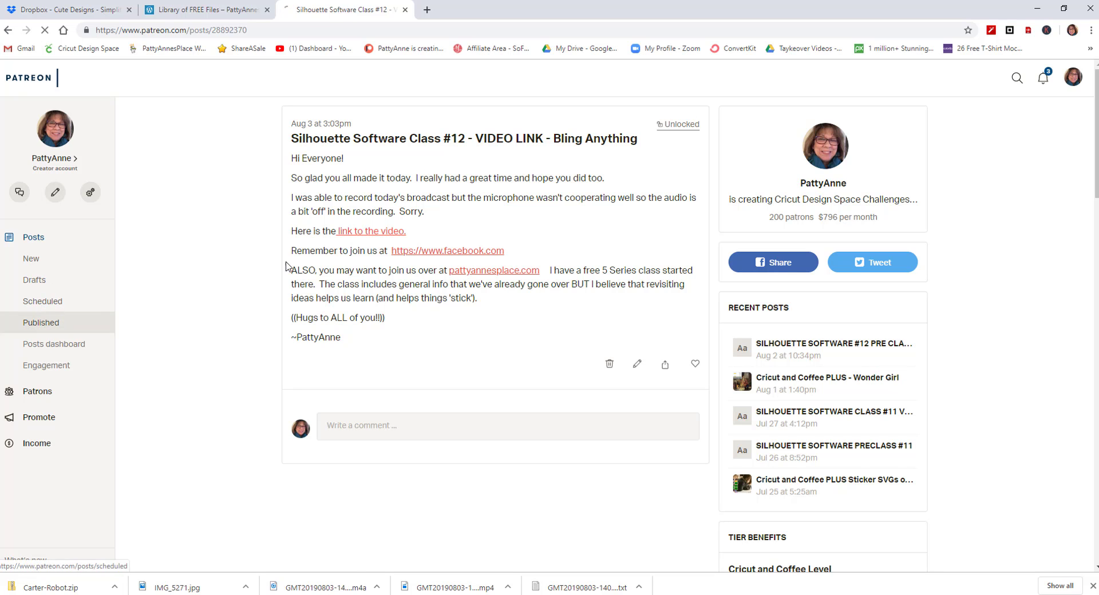
pyautogui.scroll(-15, 778, 229)
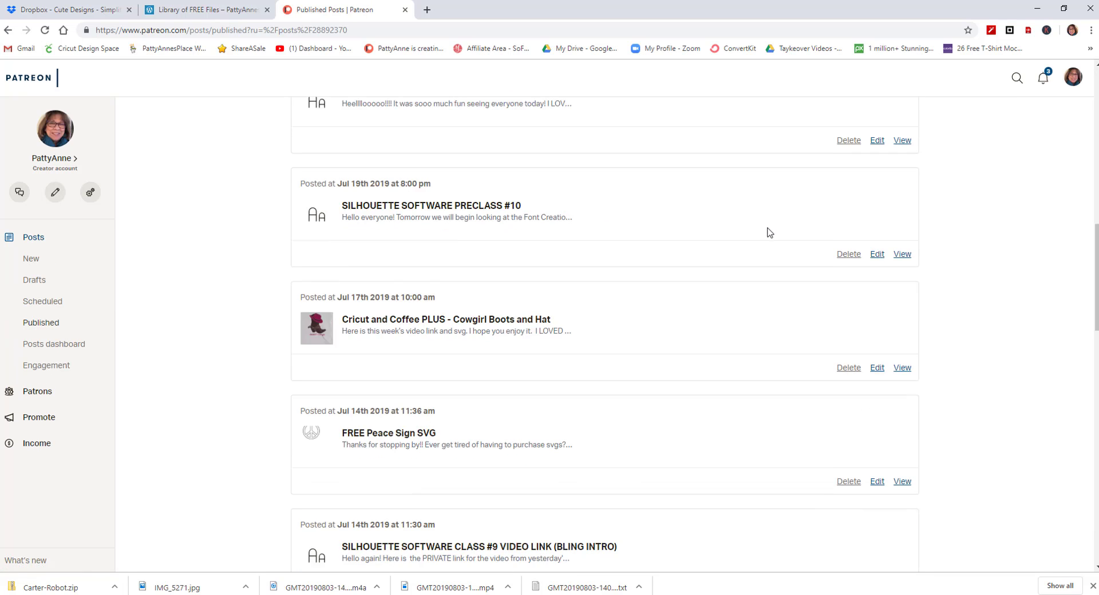
pyautogui.scroll(-3, 768, 230)
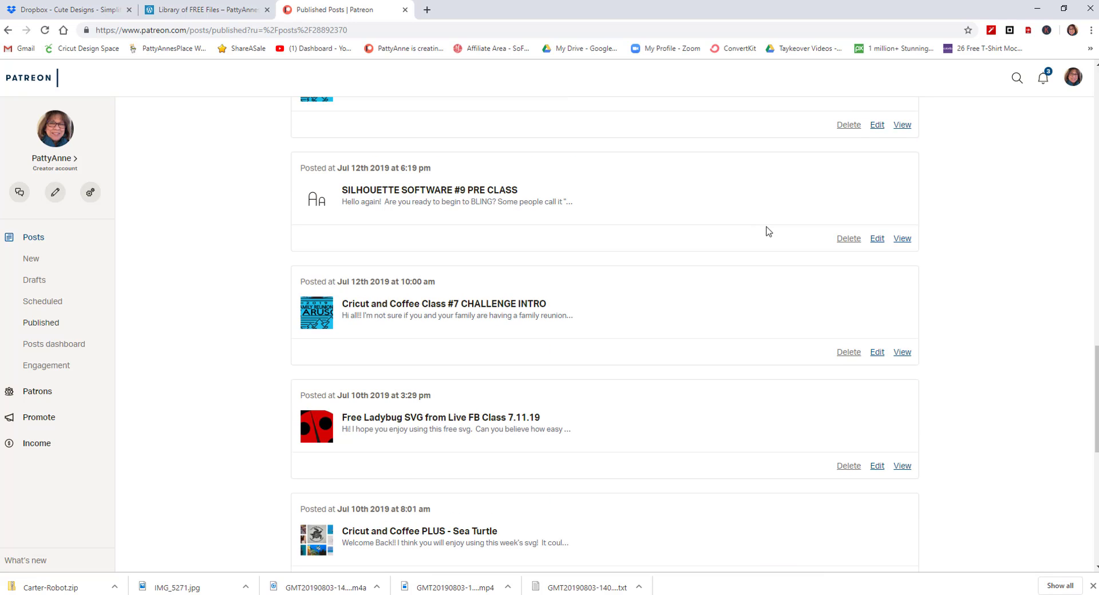
pyautogui.scroll(-4, 768, 230)
pyautogui.scroll(-2, 768, 232)
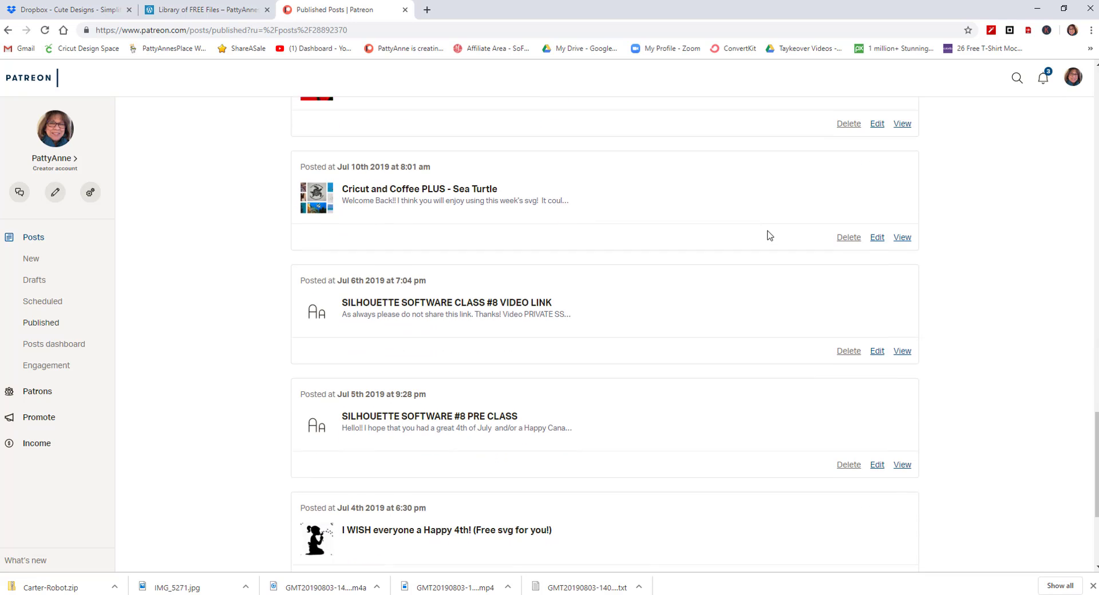
pyautogui.scroll(-2, 768, 234)
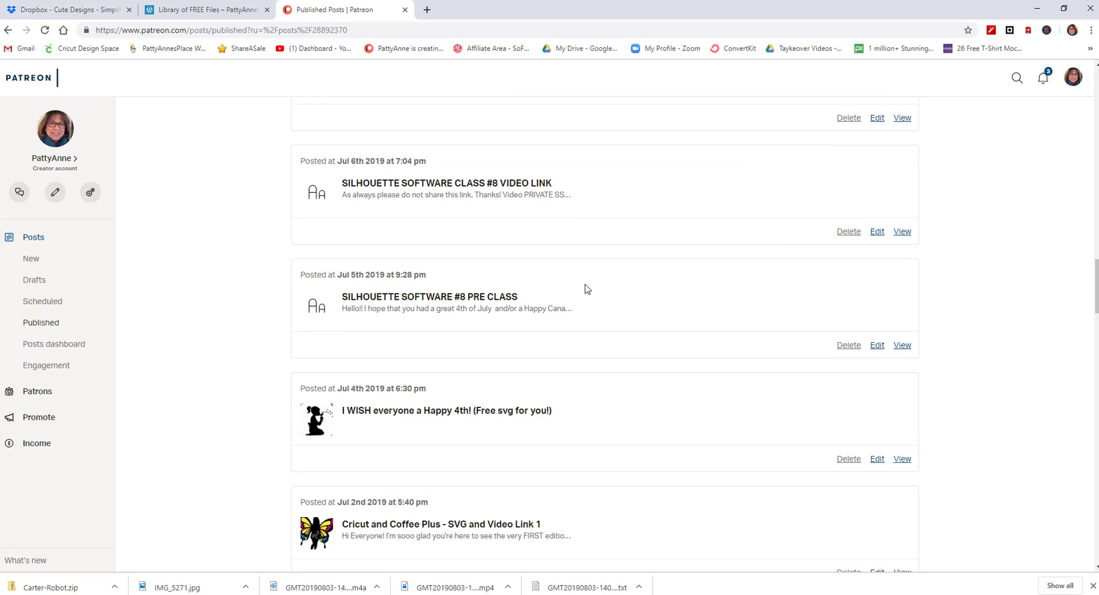
pyautogui.moveTo(349, 298); pyautogui.dragTo(520, 297)
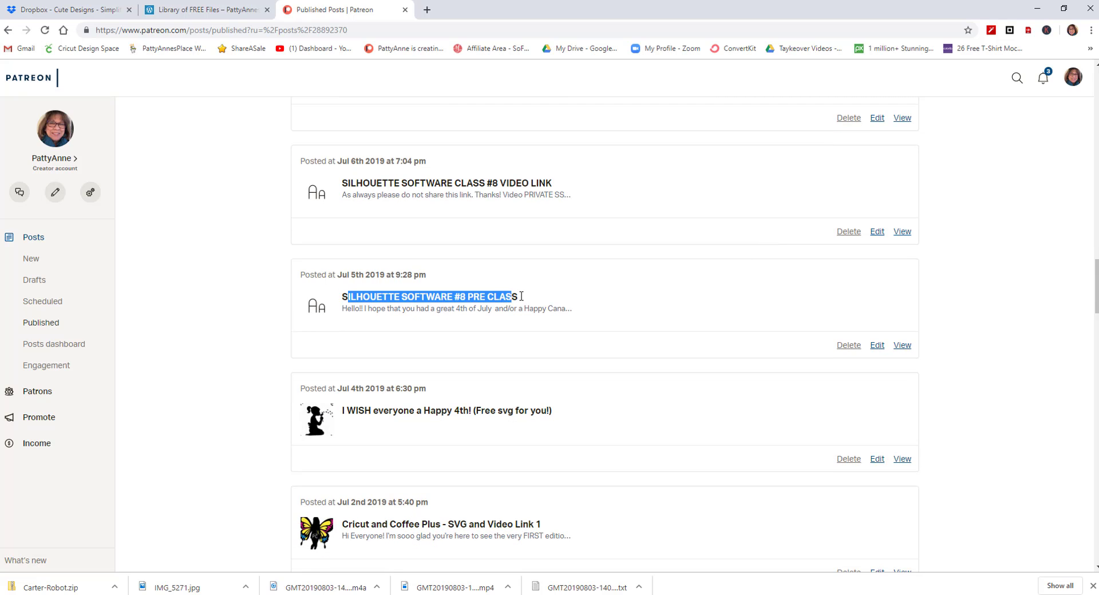
pyautogui.click(901, 347)
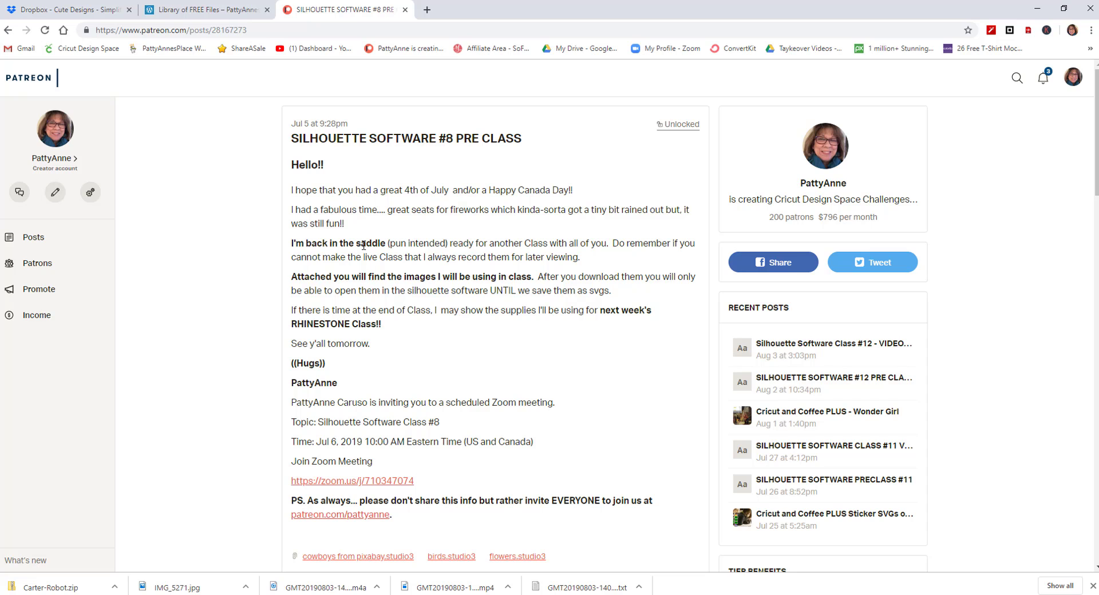
# Step: Examine the #8 pre-class post's title, Zoom invitation, attached .studio3 class files and comments
pyautogui.scroll(-3, 363, 245)
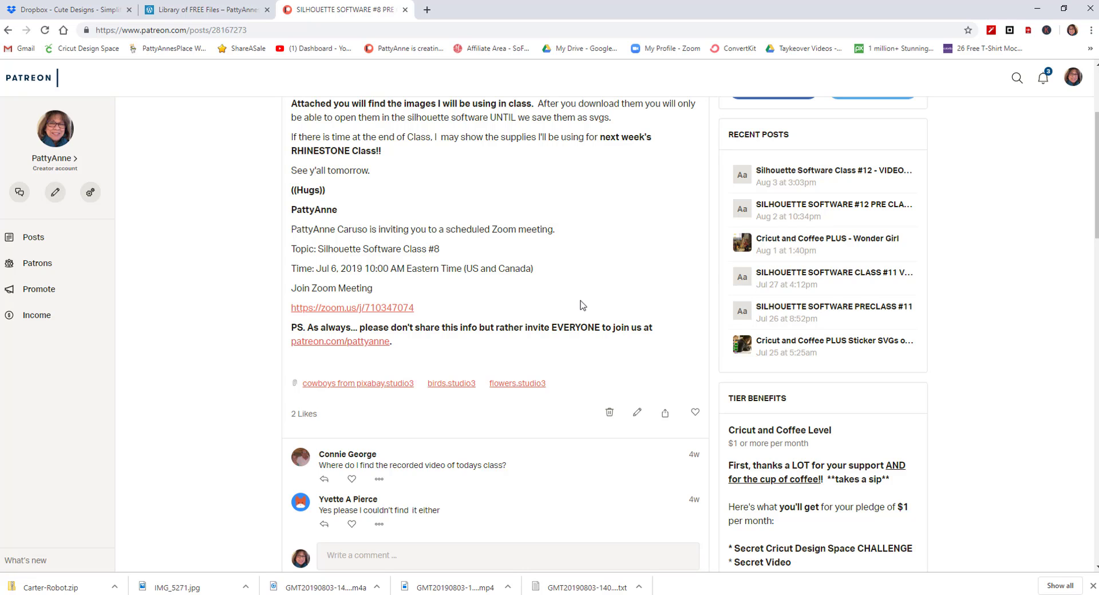
pyautogui.scroll(3, 578, 303)
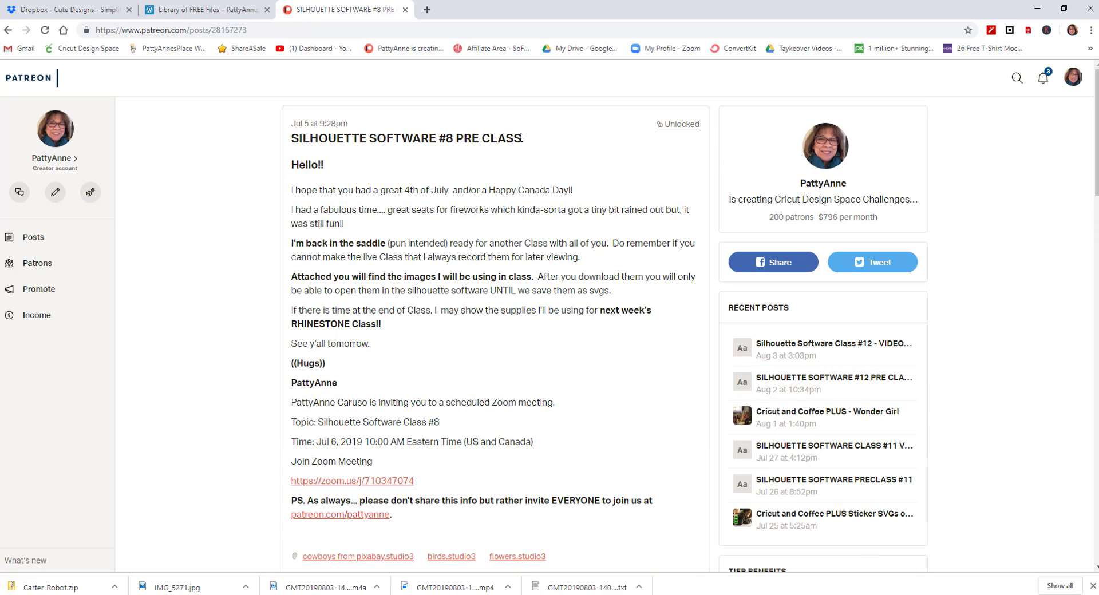
pyautogui.moveTo(527, 142); pyautogui.dragTo(438, 141)
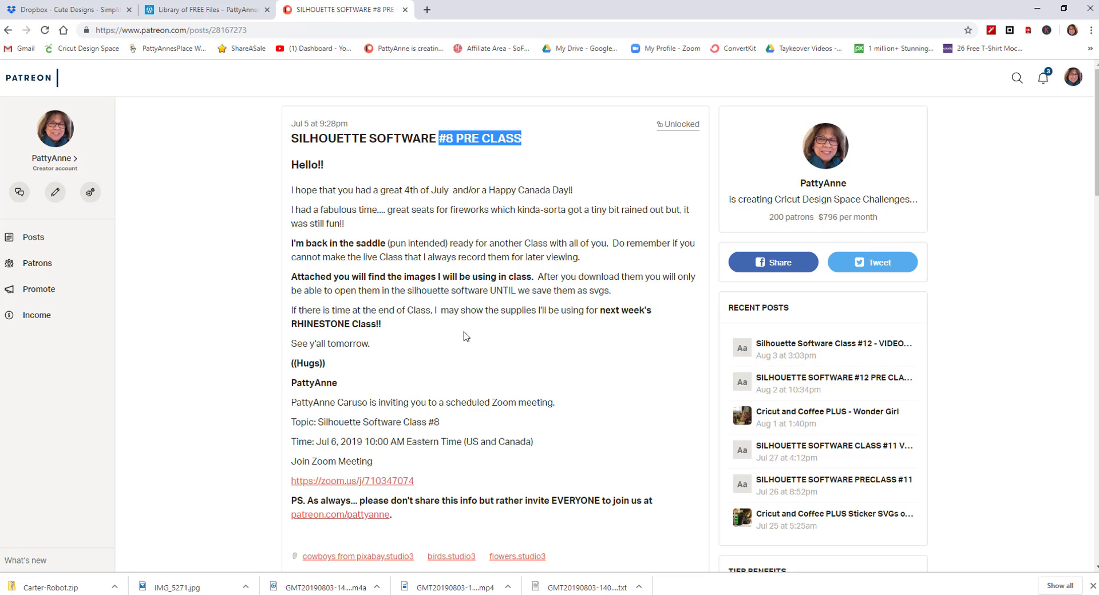
pyautogui.scroll(-4, 547, 350)
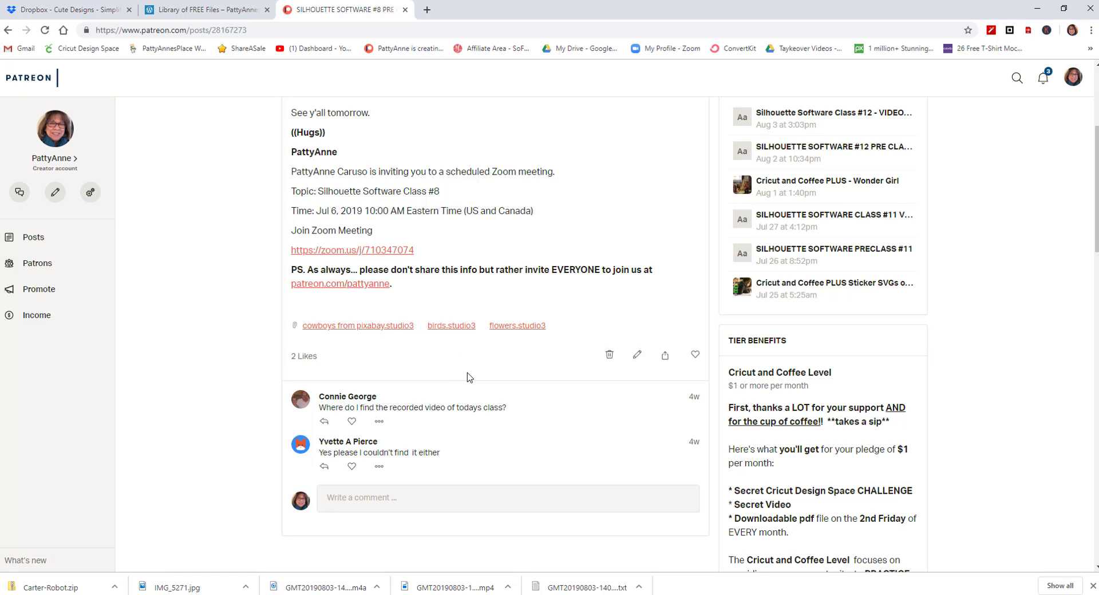
pyautogui.scroll(4, 467, 377)
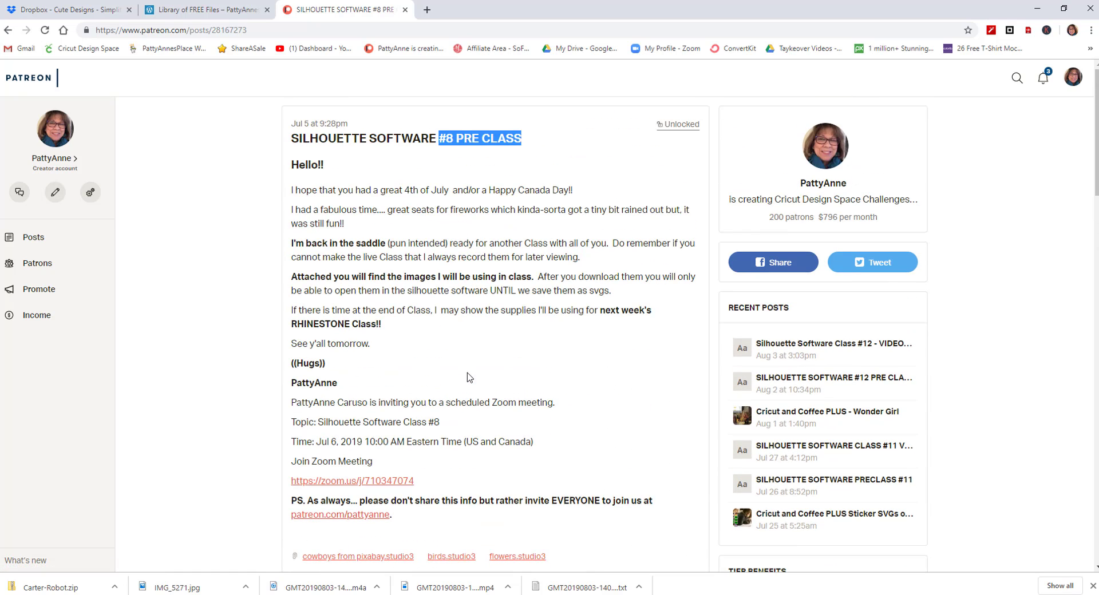
pyautogui.click(526, 142)
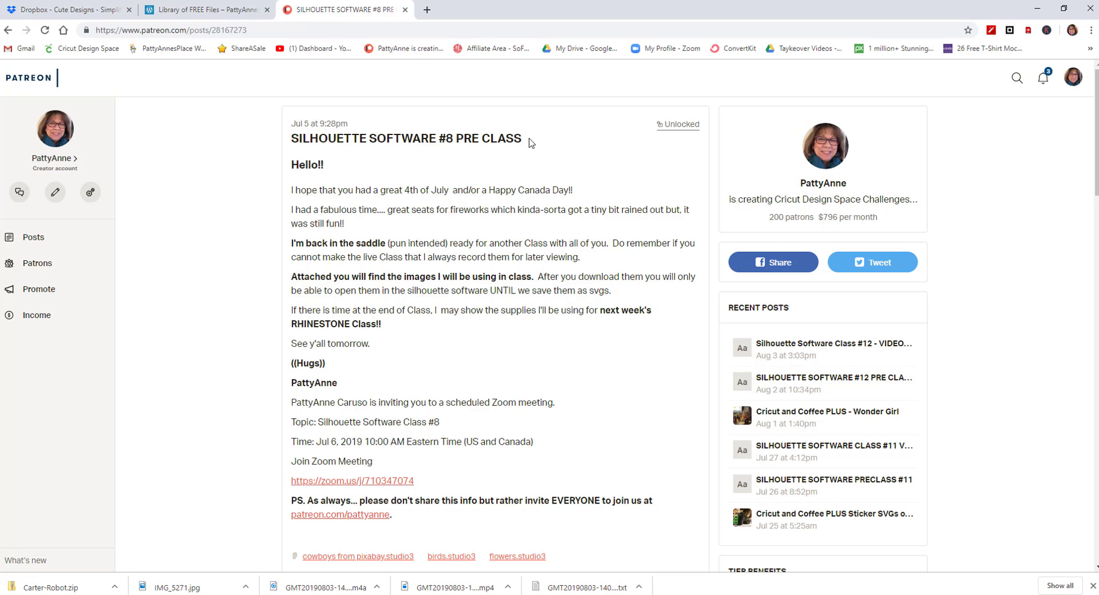
pyautogui.moveTo(434, 141); pyautogui.dragTo(456, 138)
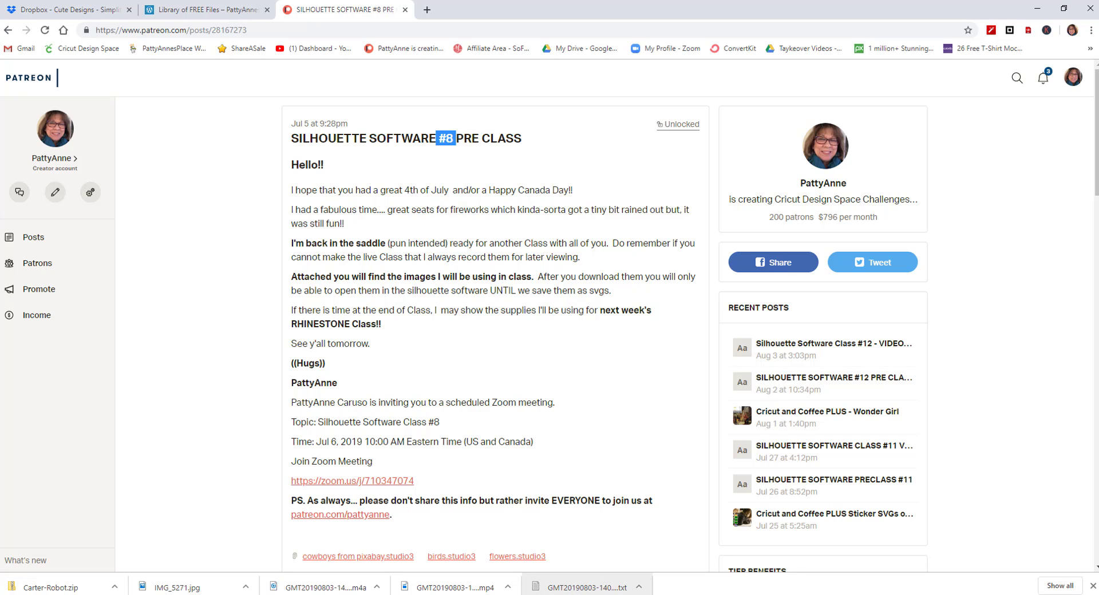
# Step: Switch to Silhouette Studio, draw an ellipse in the upper-left part of the mat and scale it proportionally to about 2.96 by 2.34 in
pyautogui.click(257, 594)
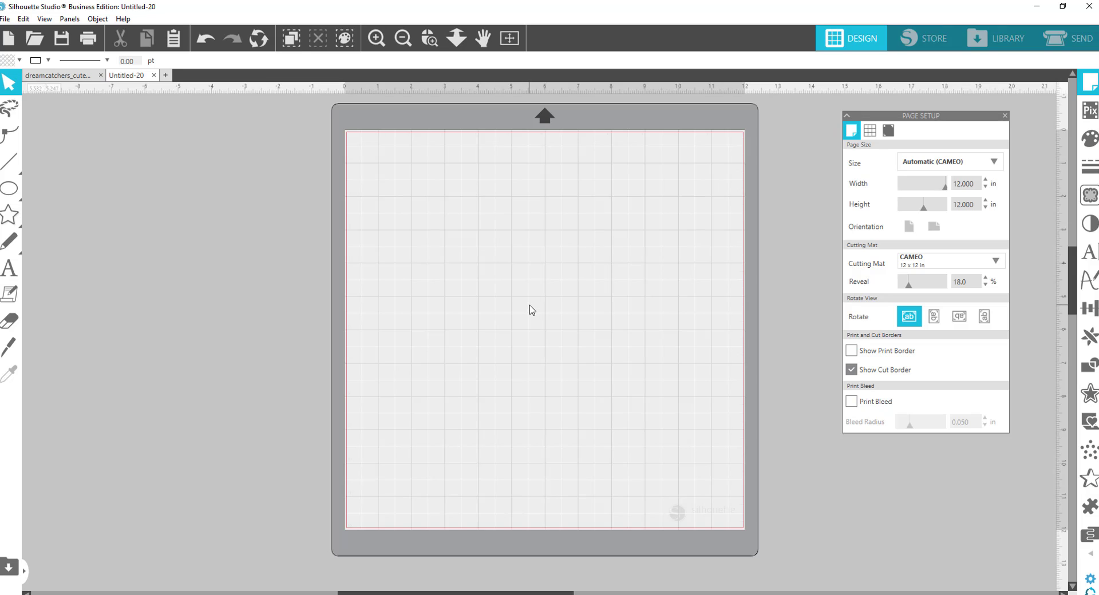
pyautogui.moveTo(10, 194)
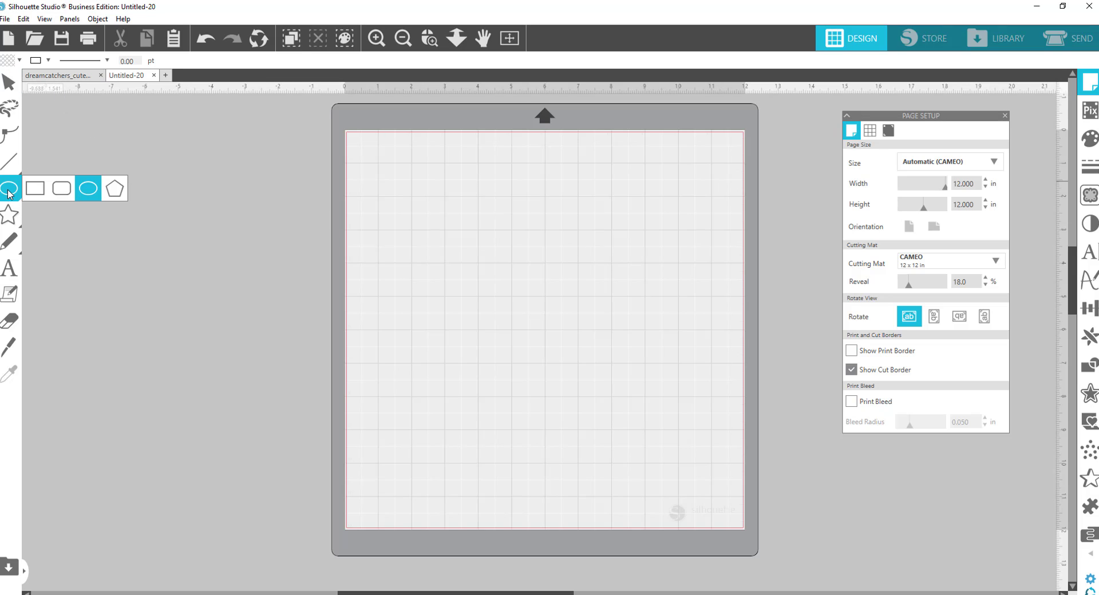
pyautogui.moveTo(1, 176)
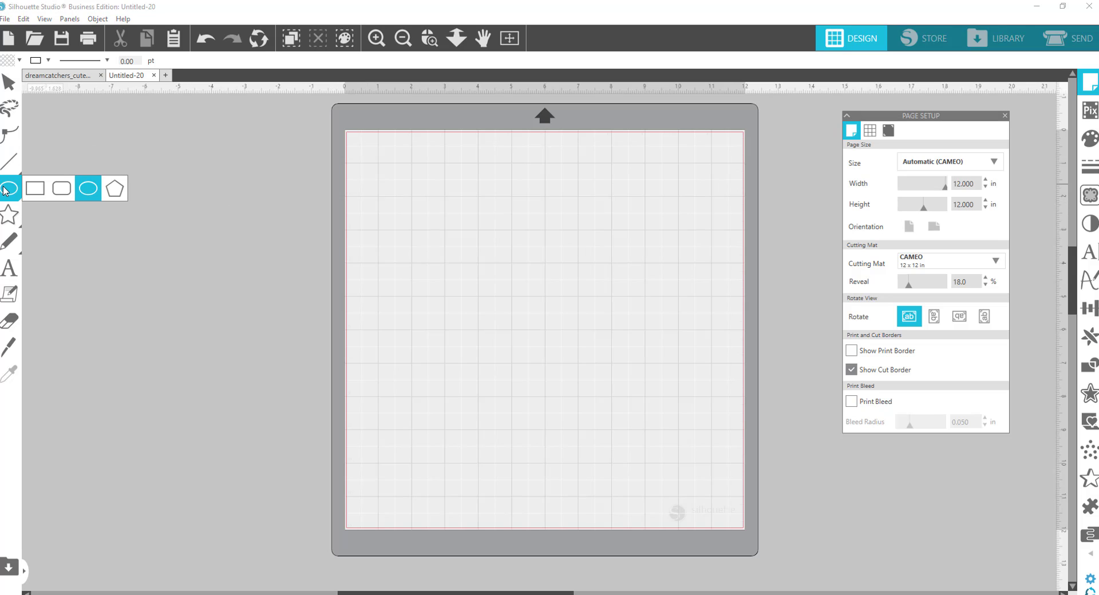
pyautogui.moveTo(379, 166); pyautogui.dragTo(506, 267)
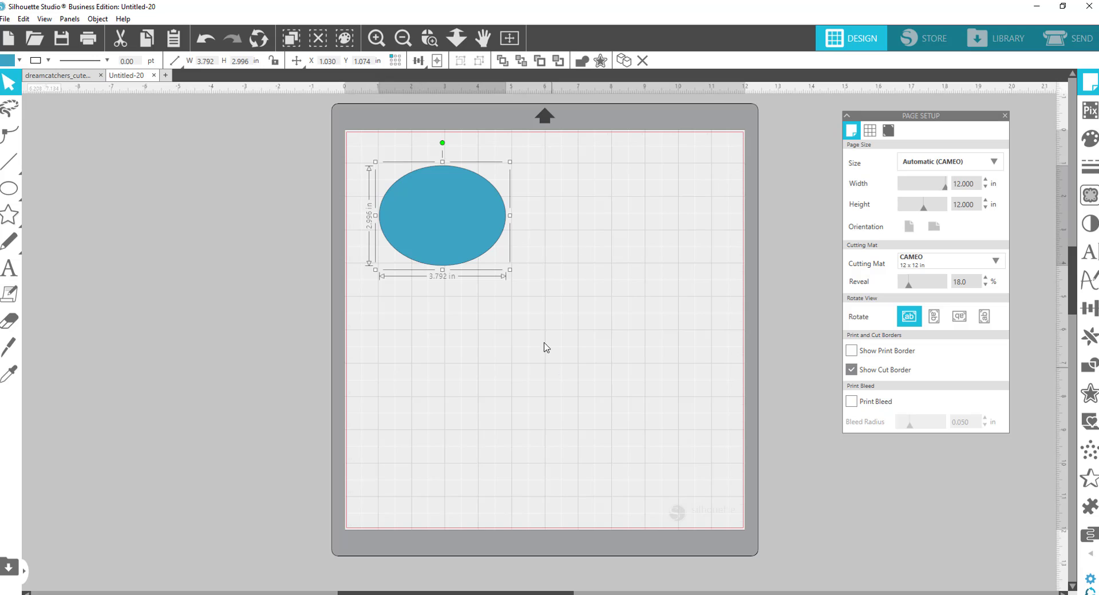
pyautogui.moveTo(511, 269); pyautogui.dragTo(462, 277)
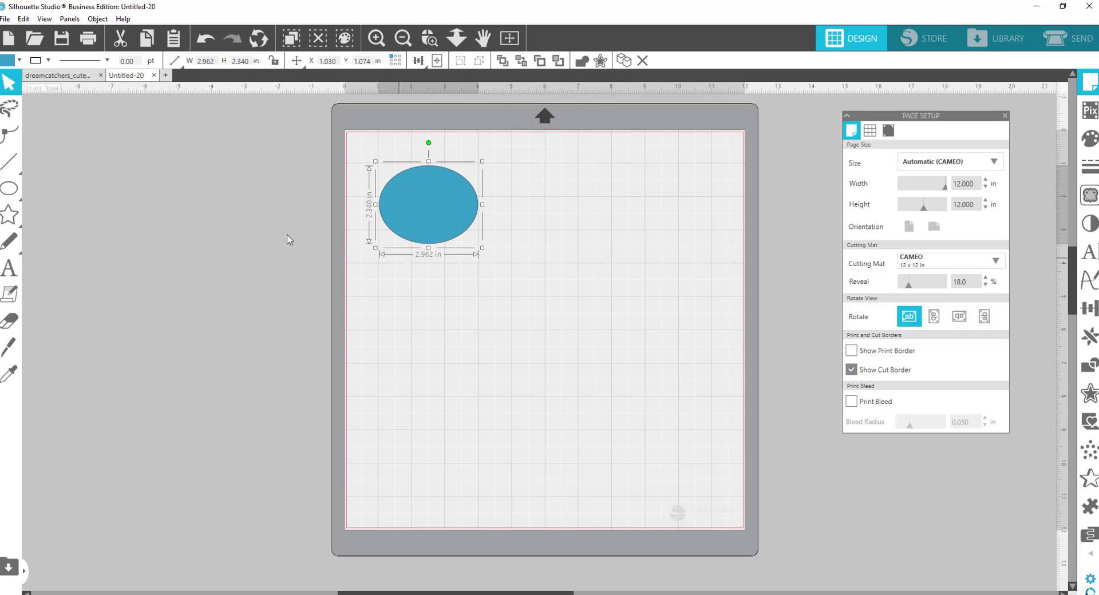
# Step: Draw a star about 6.1 in wide beside the ellipse, reshape it to 13 long narrow points and place it clear of the ellipse
pyautogui.click(6, 215)
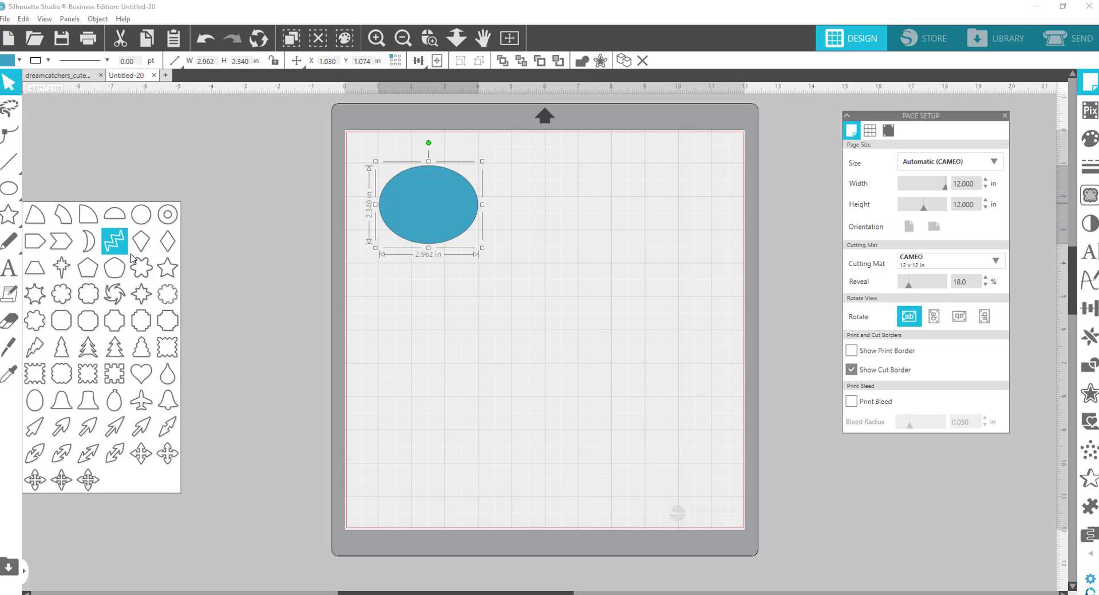
pyautogui.click(167, 267)
pyautogui.moveTo(542, 229); pyautogui.dragTo(619, 299)
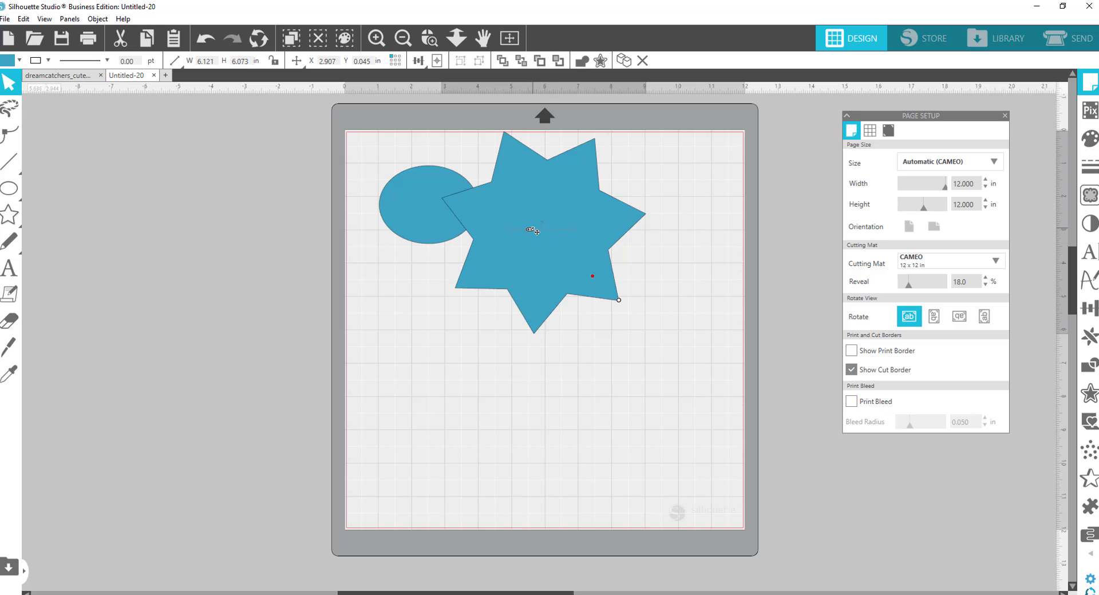
pyautogui.moveTo(531, 233)
pyautogui.mouseDown()
pyautogui.moveTo(584, 228)
pyautogui.moveTo(513, 233)
pyautogui.moveTo(546, 240)
pyautogui.mouseUp()
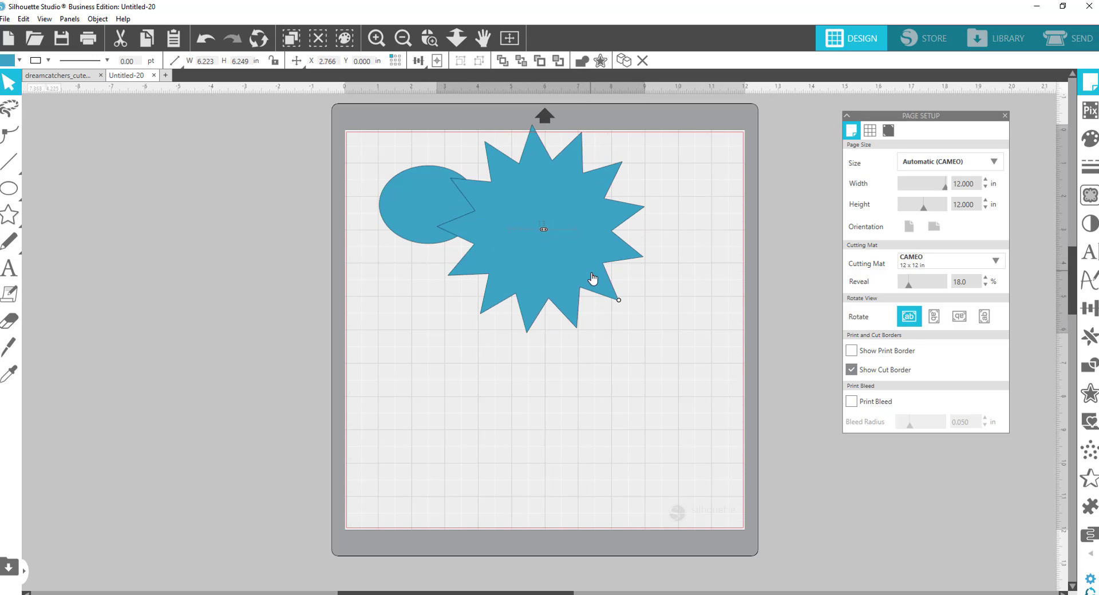
pyautogui.moveTo(593, 277)
pyautogui.mouseDown()
pyautogui.moveTo(553, 242)
pyautogui.moveTo(567, 256)
pyautogui.moveTo(549, 269)
pyautogui.moveTo(601, 269)
pyautogui.moveTo(581, 256)
pyautogui.mouseUp()
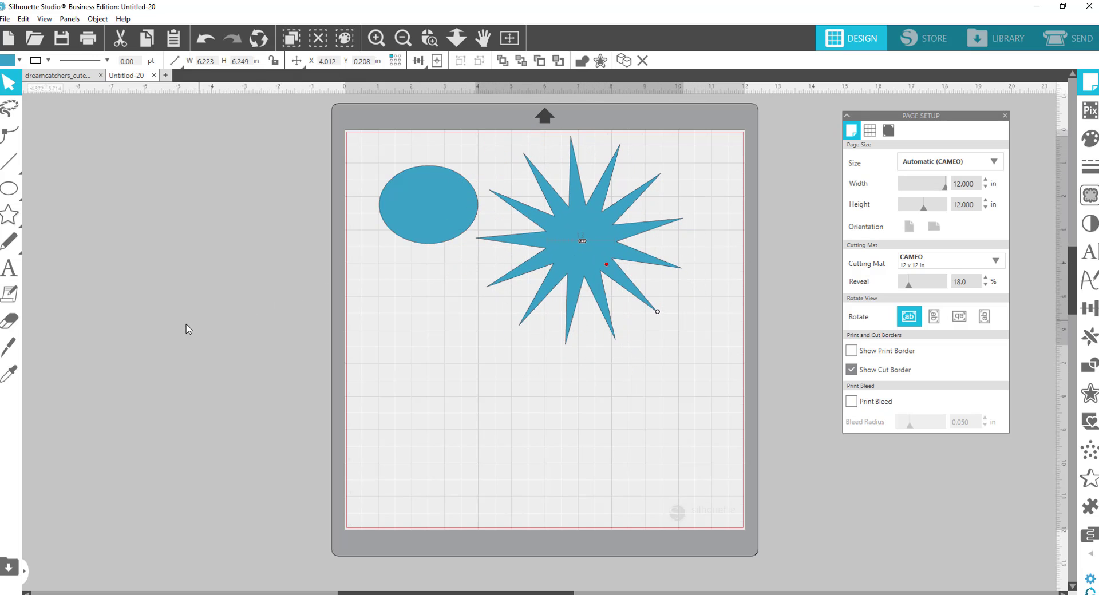
# Step: Draw a second, seven-point star about 3.37 in wide below the ellipse and return to selection mode
pyautogui.moveTo(3, 245)
pyautogui.moveTo(9, 215)
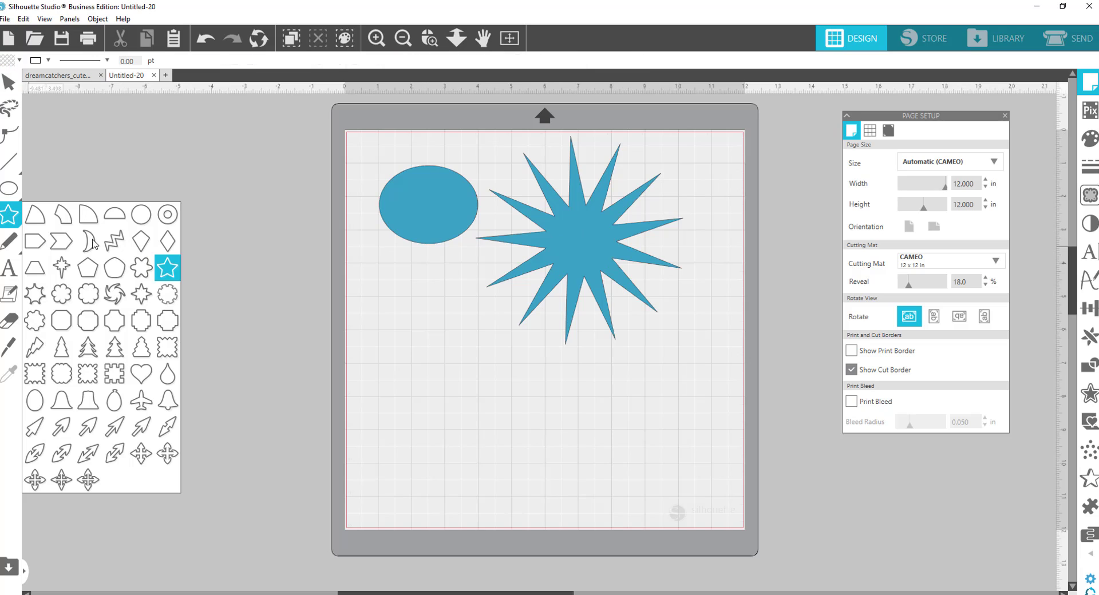
pyautogui.click(167, 265)
pyautogui.moveTo(372, 306); pyautogui.dragTo(420, 350)
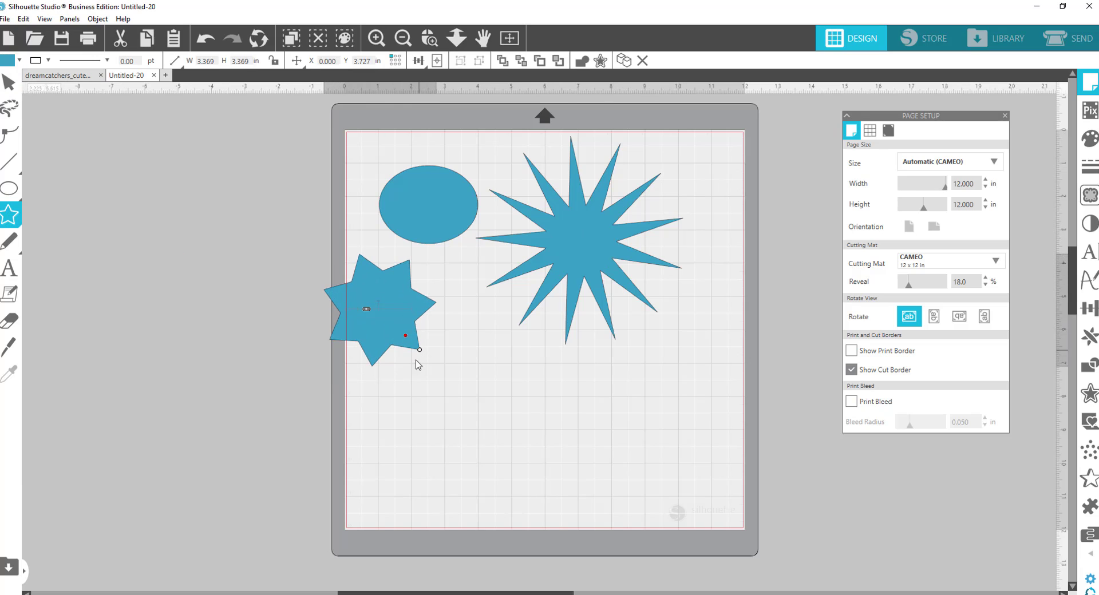
pyautogui.click(443, 403)
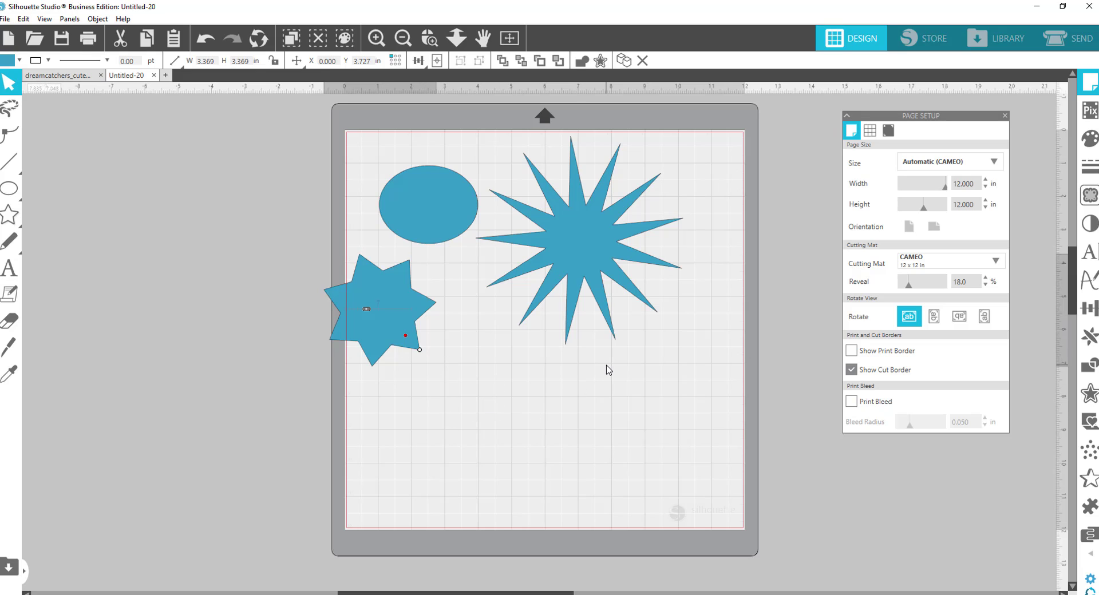
# Step: Select the ellipse and both stars together and delete them from the mat
pyautogui.moveTo(718, 402); pyautogui.dragTo(329, 129)
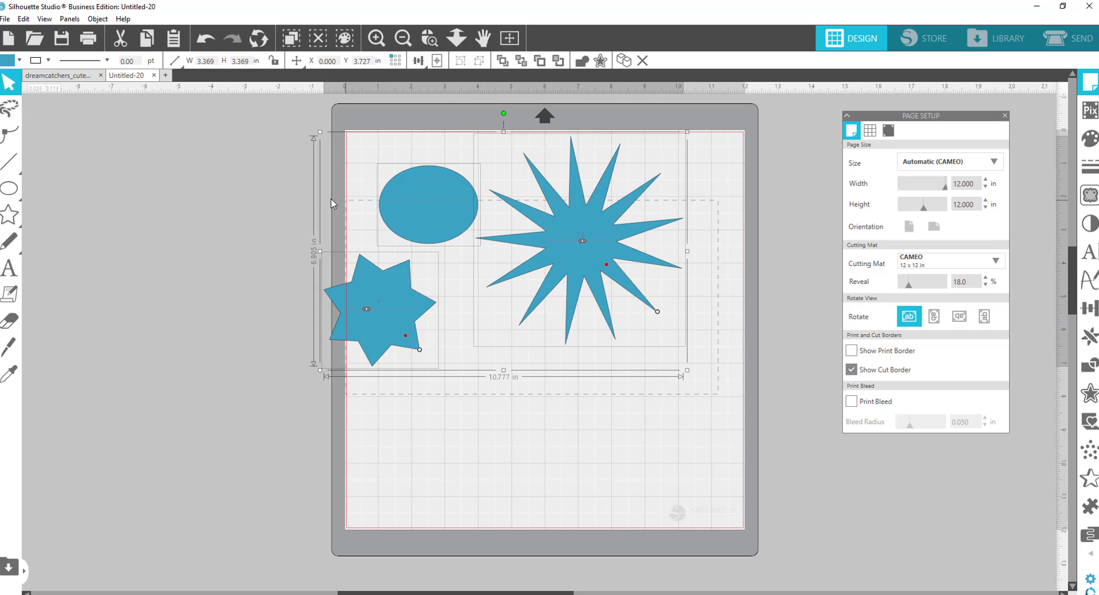
pyautogui.press('Delete')
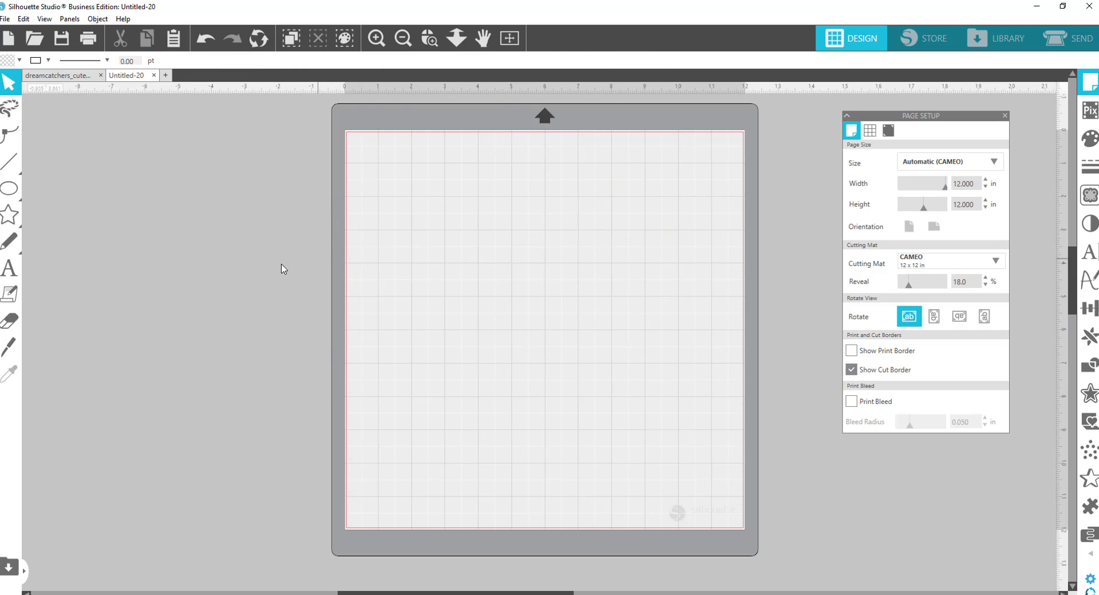
# Step: Set the tool preference for After Creating a Shape to Continue Drawing Shapes and apply it
pyautogui.click(23, 19)
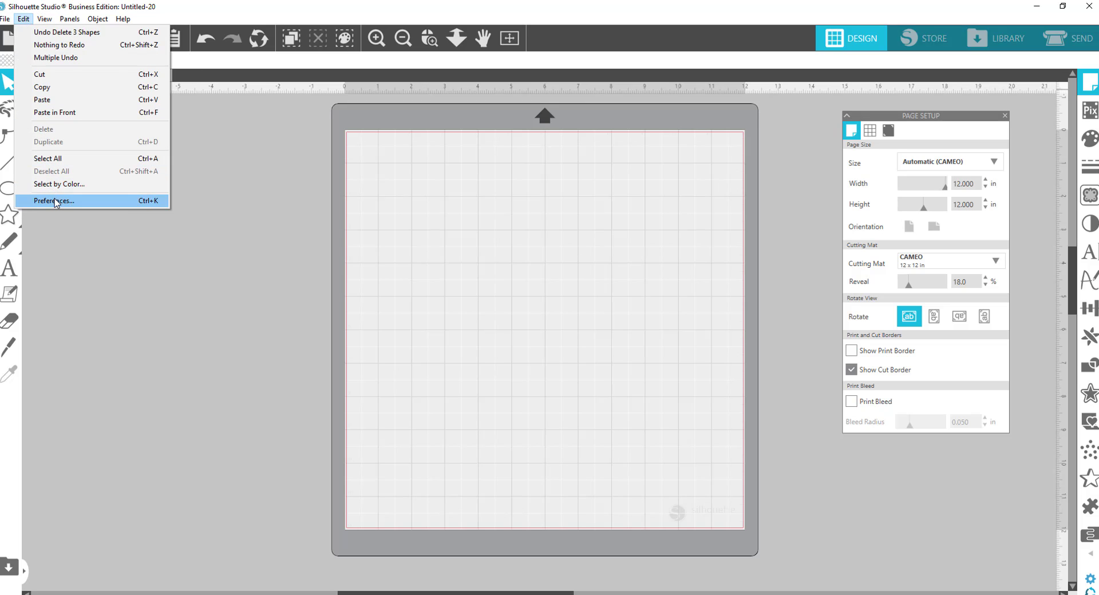
pyautogui.click(55, 201)
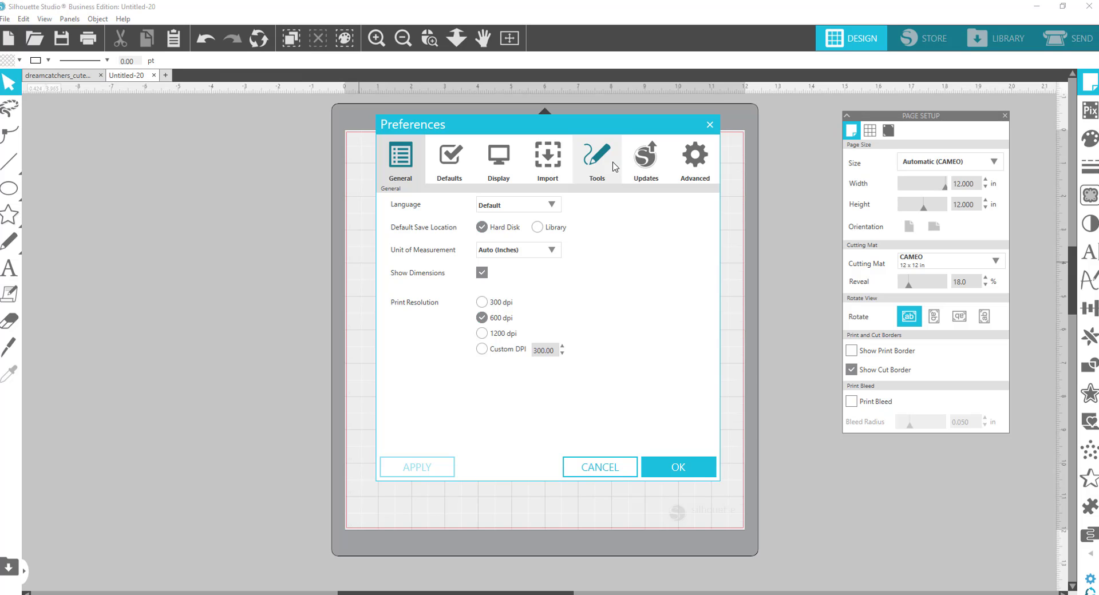
pyautogui.click(615, 167)
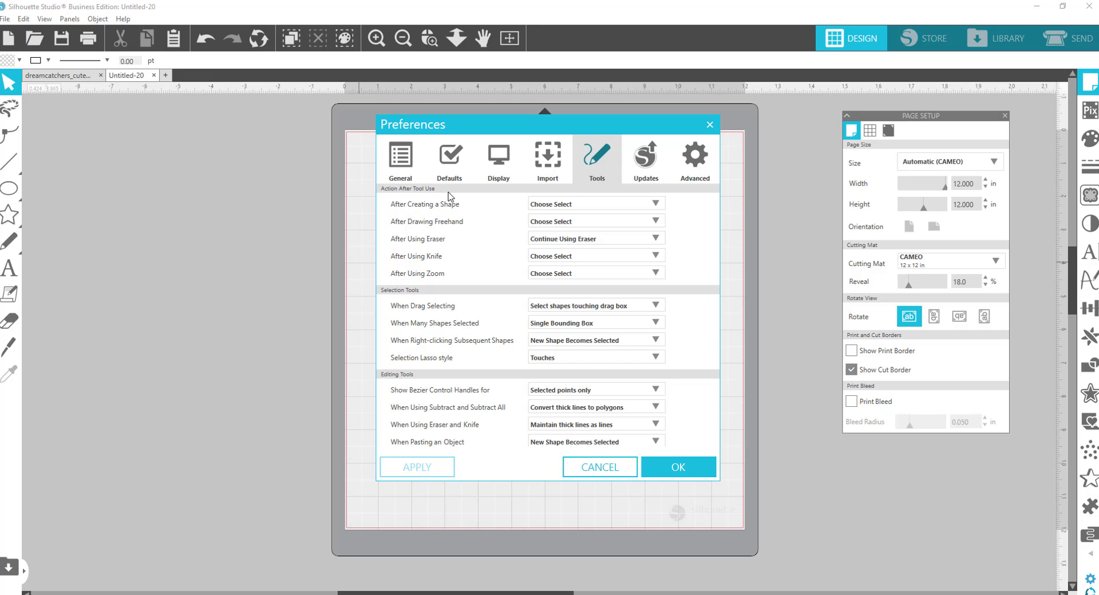
pyautogui.moveTo(459, 207); pyautogui.dragTo(437, 211)
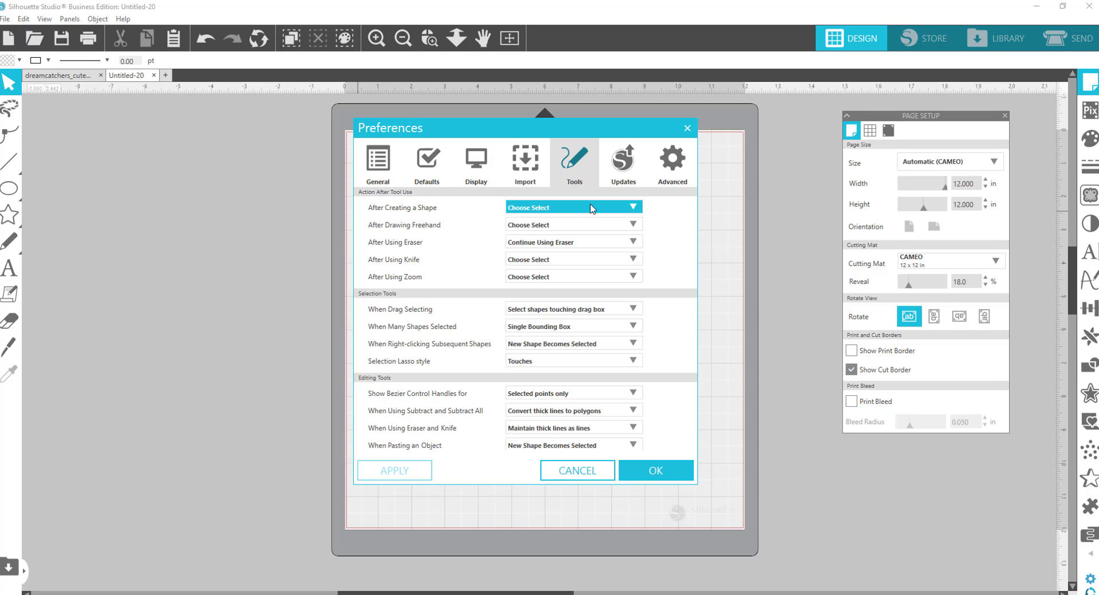
pyautogui.click(636, 209)
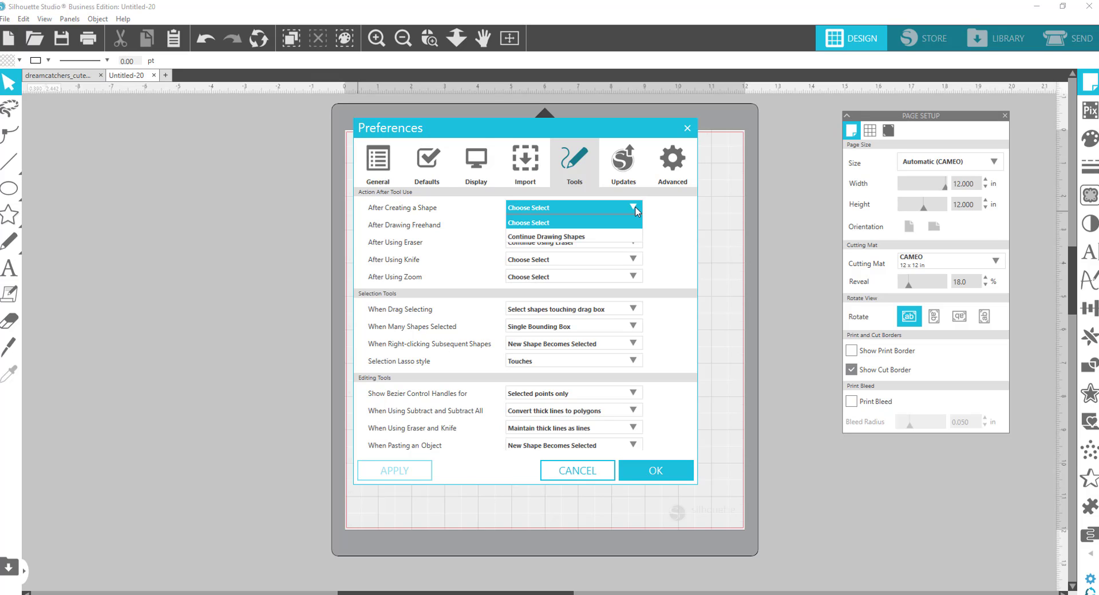
pyautogui.click(573, 239)
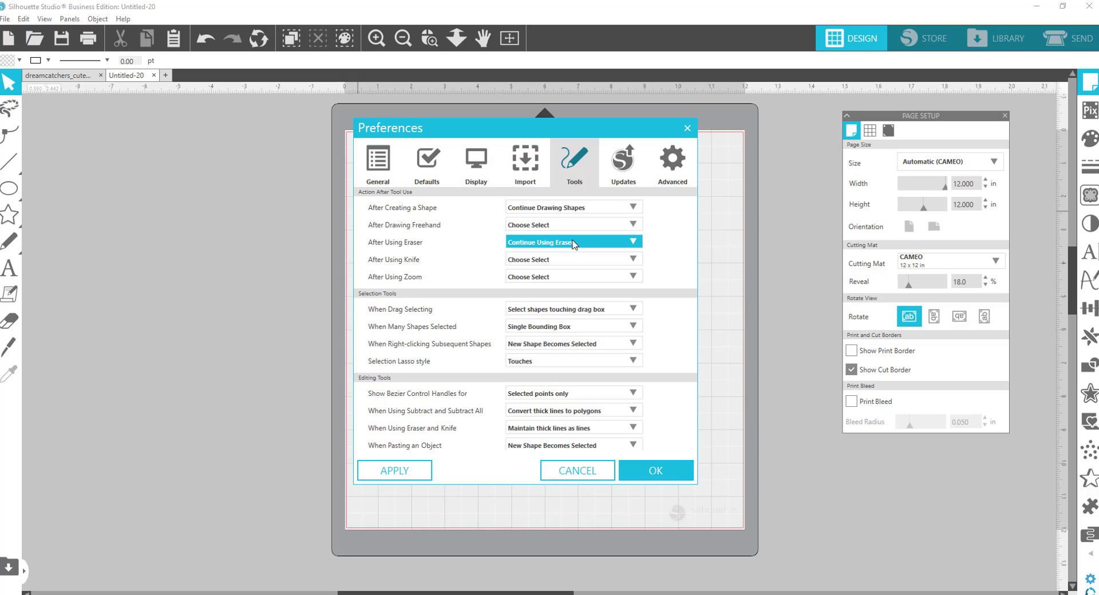
pyautogui.click(403, 474)
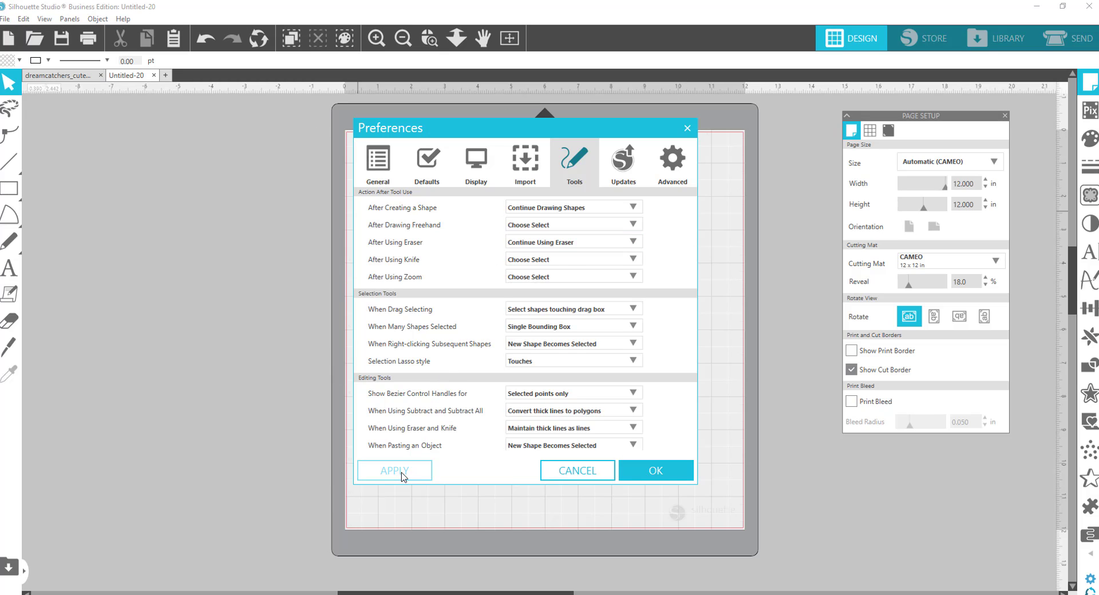
pyautogui.click(658, 470)
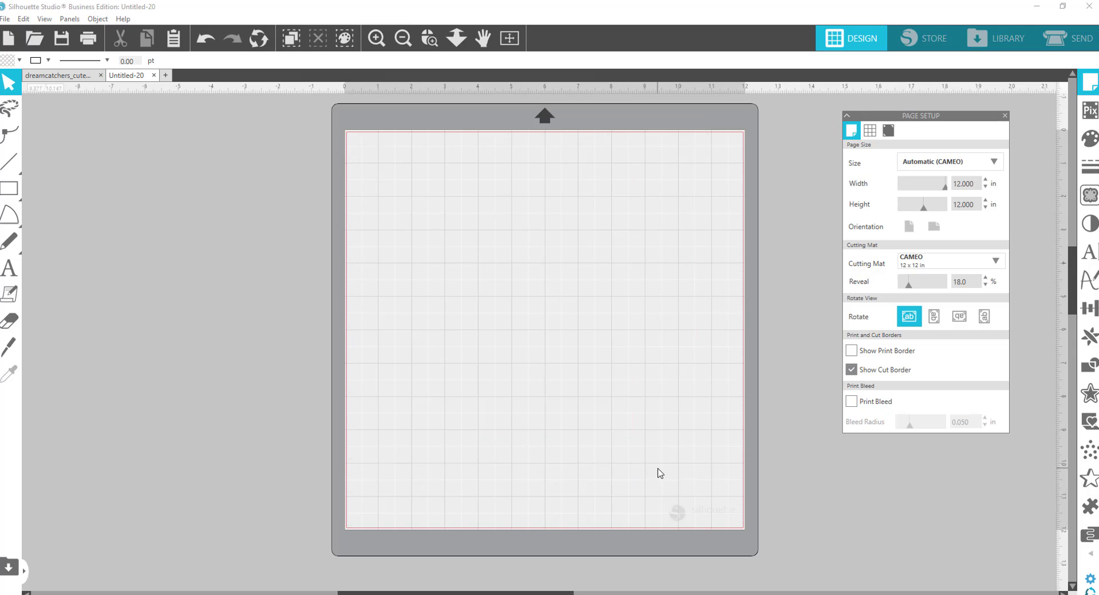
# Step: Draw a star about 5.6 by 5.4 in in the mat's upper-left area, then give it eight points with deeper notches
pyautogui.click(9, 218)
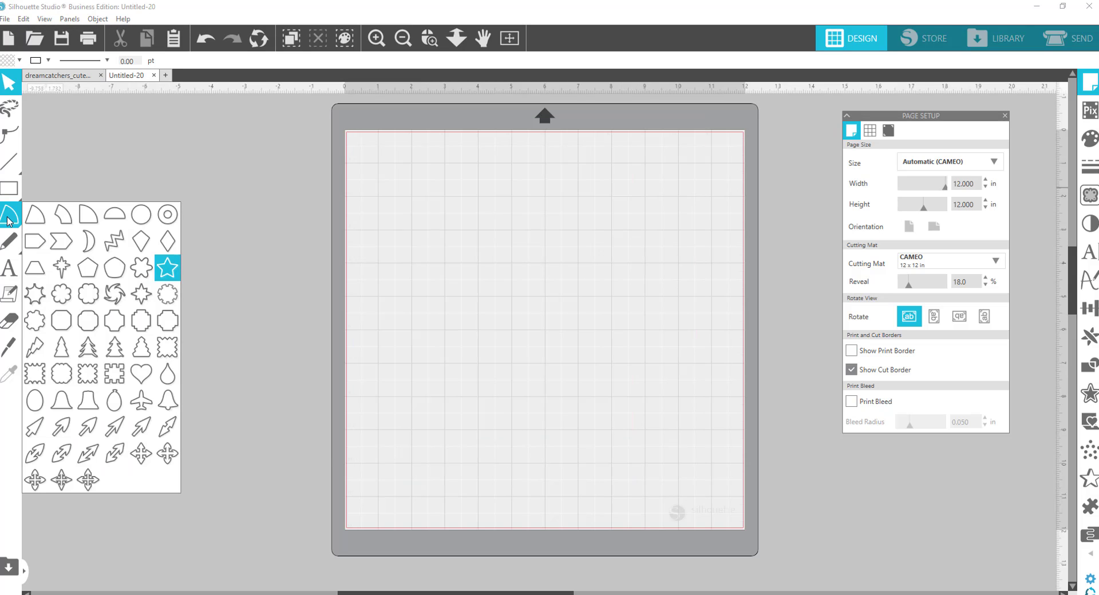
pyautogui.click(168, 269)
pyautogui.moveTo(415, 202); pyautogui.dragTo(491, 263)
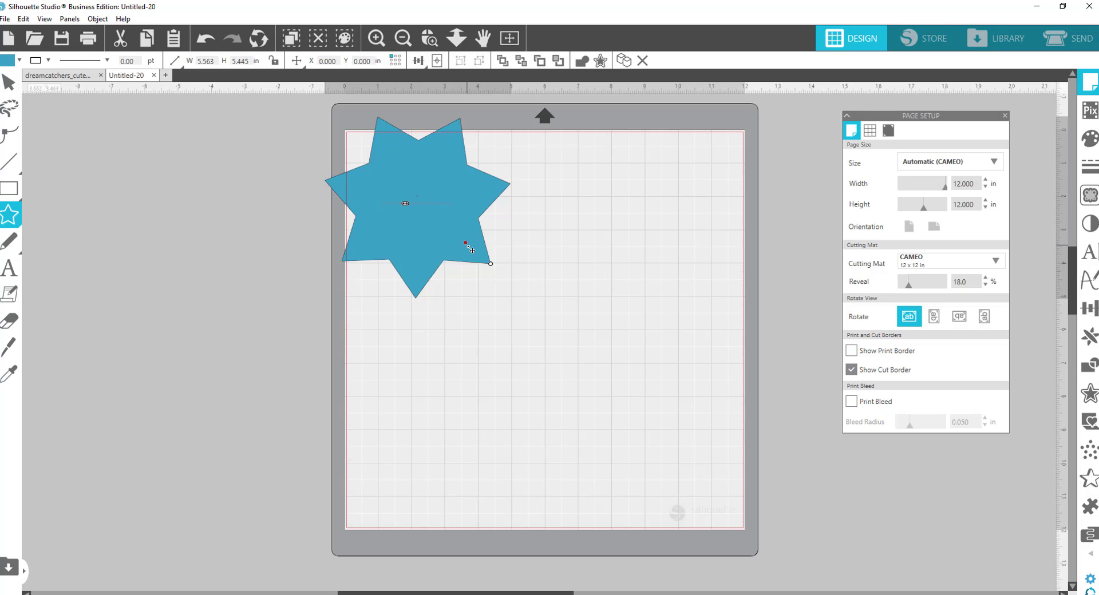
pyautogui.moveTo(410, 207)
pyautogui.mouseDown()
pyautogui.moveTo(451, 201)
pyautogui.moveTo(410, 203)
pyautogui.mouseUp()
pyautogui.moveTo(465, 243); pyautogui.dragTo(445, 226)
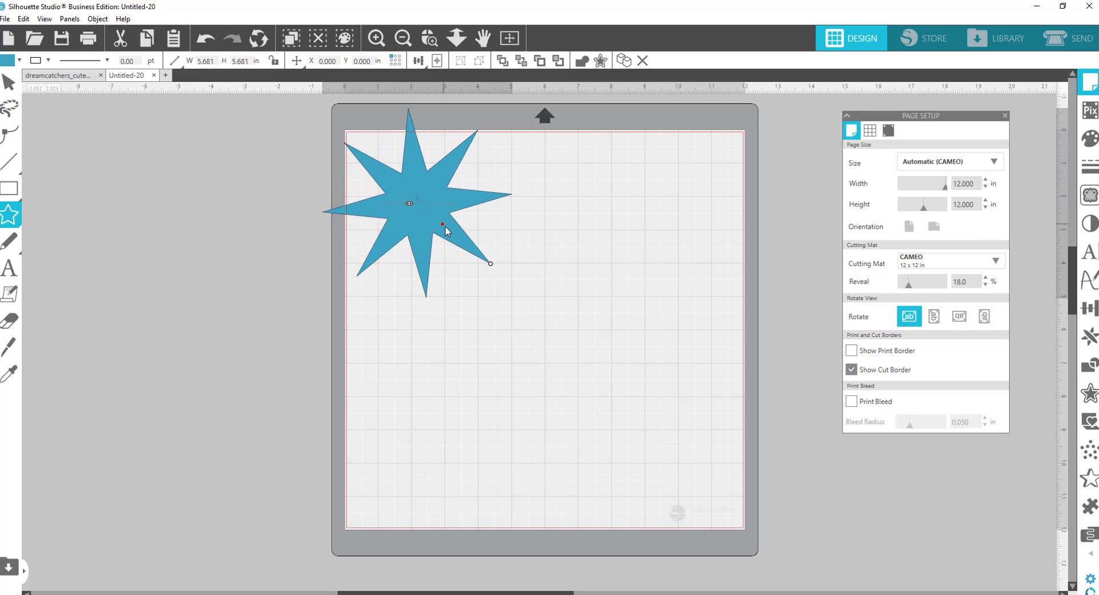
# Step: Draw several more seven-point stars in a row without reselecting the tool, including one about 6.3 by 6.2 in at the mat's lower right
pyautogui.moveTo(532, 235); pyautogui.dragTo(564, 255)
pyautogui.moveTo(549, 322); pyautogui.dragTo(488, 252)
pyautogui.moveTo(422, 263)
pyautogui.mouseDown()
pyautogui.moveTo(422, 247)
pyautogui.moveTo(379, 259)
pyautogui.moveTo(375, 337)
pyautogui.mouseUp()
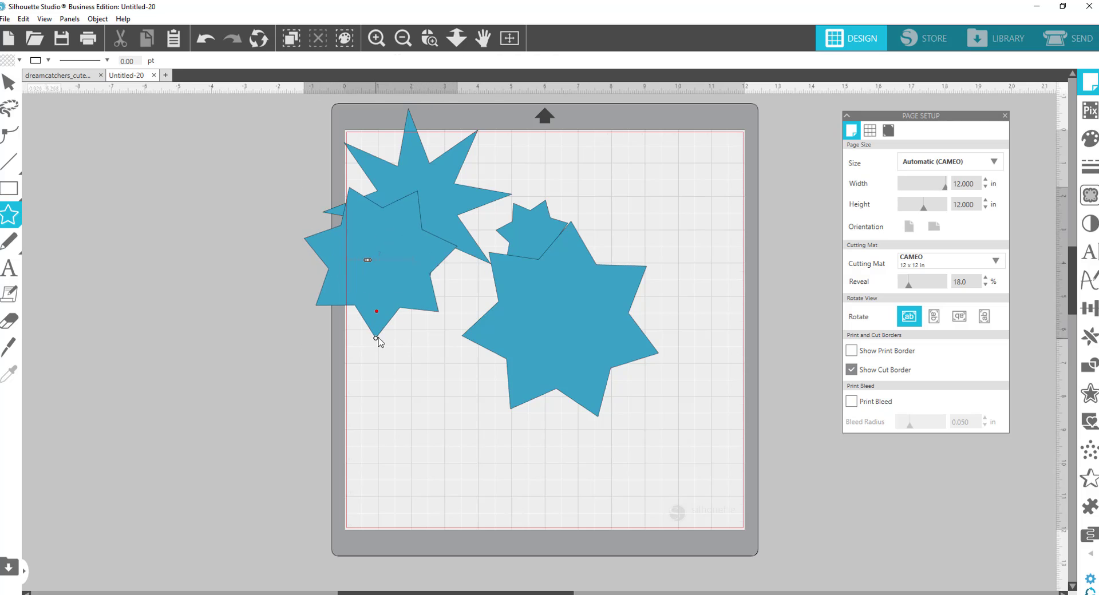
pyautogui.click(3, 215)
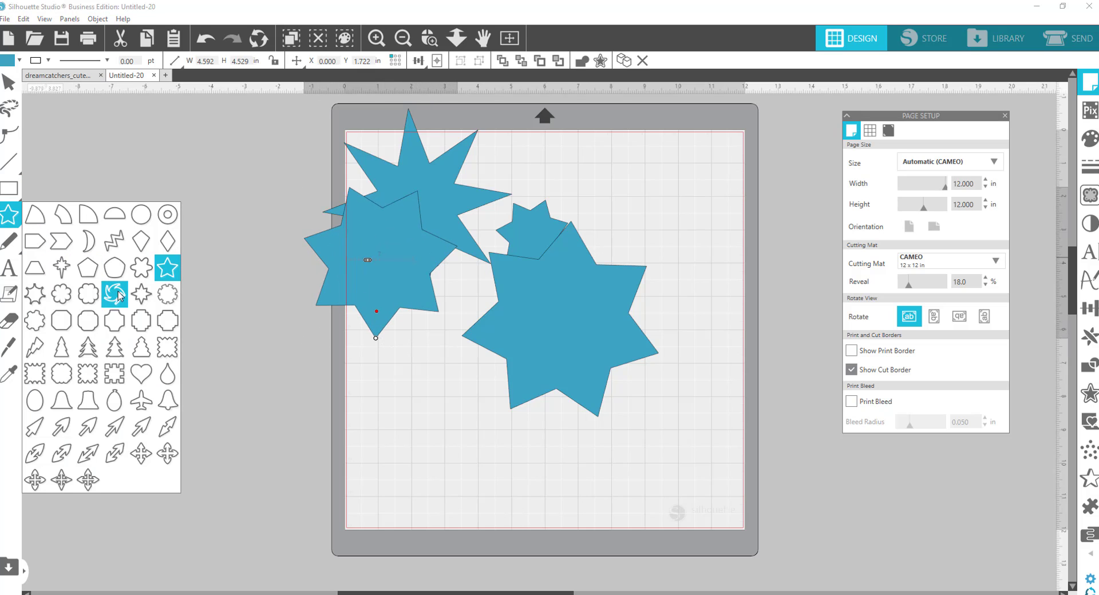
pyautogui.moveTo(677, 442); pyautogui.dragTo(654, 344)
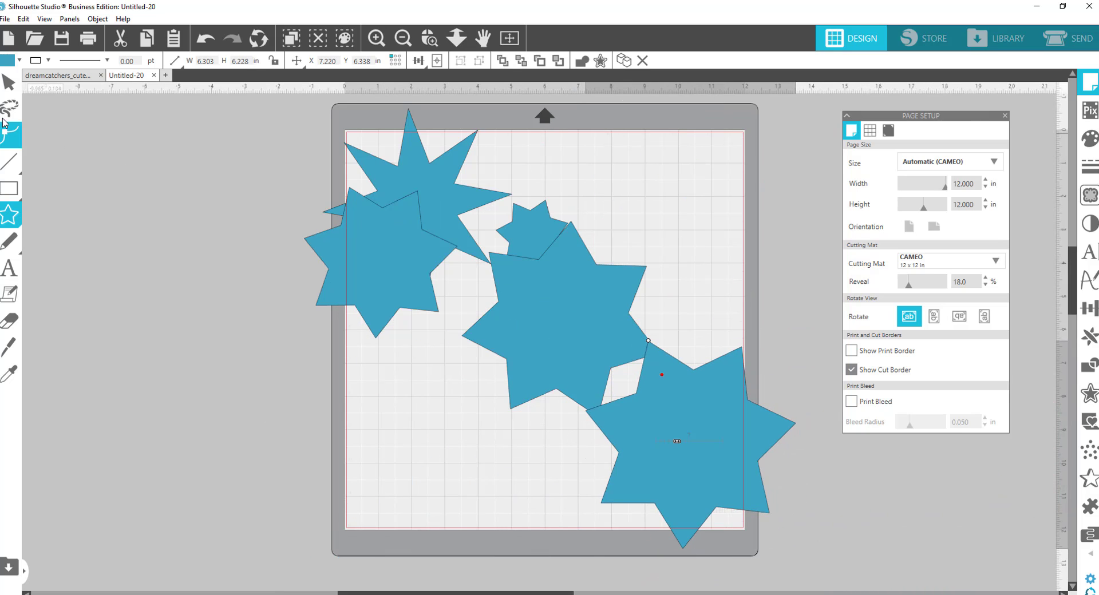
# Step: Select all the stars on the mat and delete them
pyautogui.click(9, 82)
pyautogui.moveTo(230, 117); pyautogui.dragTo(763, 484)
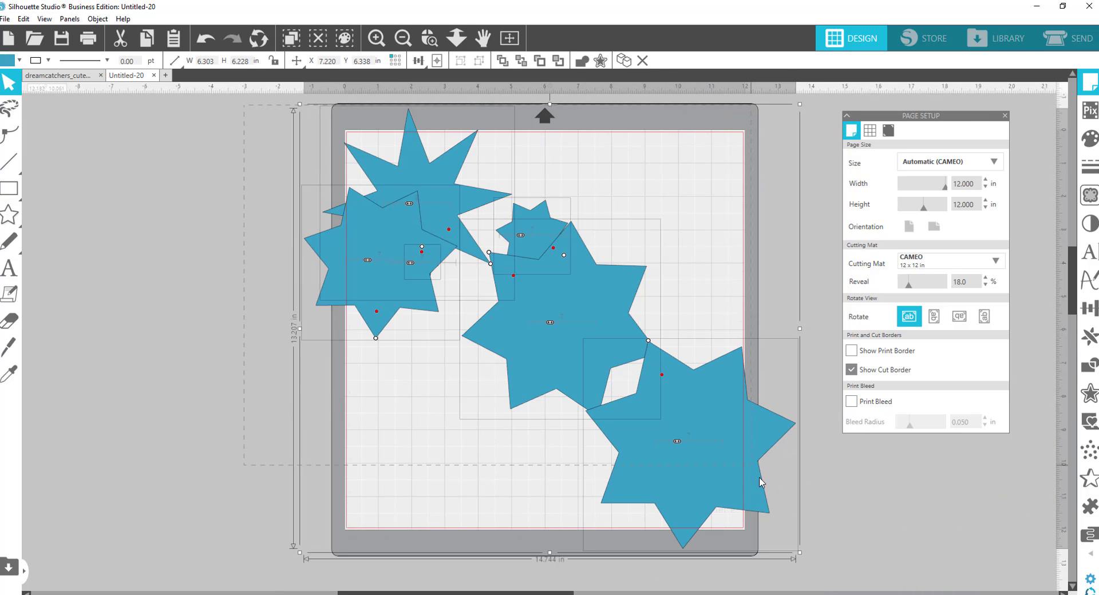
pyautogui.press('Delete')
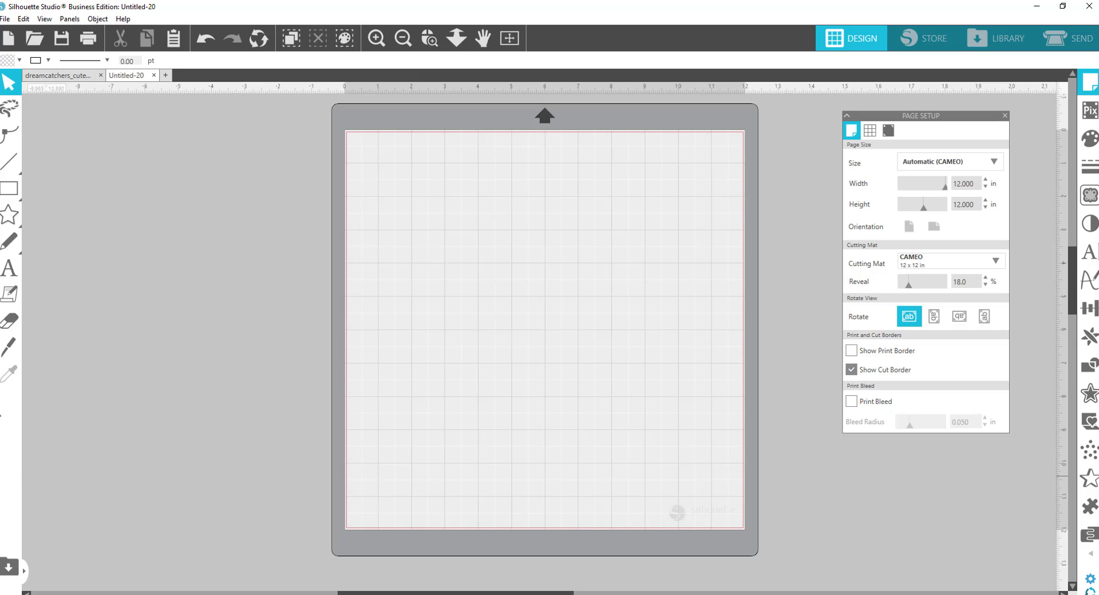
# Step: Draw two rounded flower flexishapes about 4.6 in wide in the mat's upper-left area and adjust the second one's petal count
pyautogui.click(3, 212)
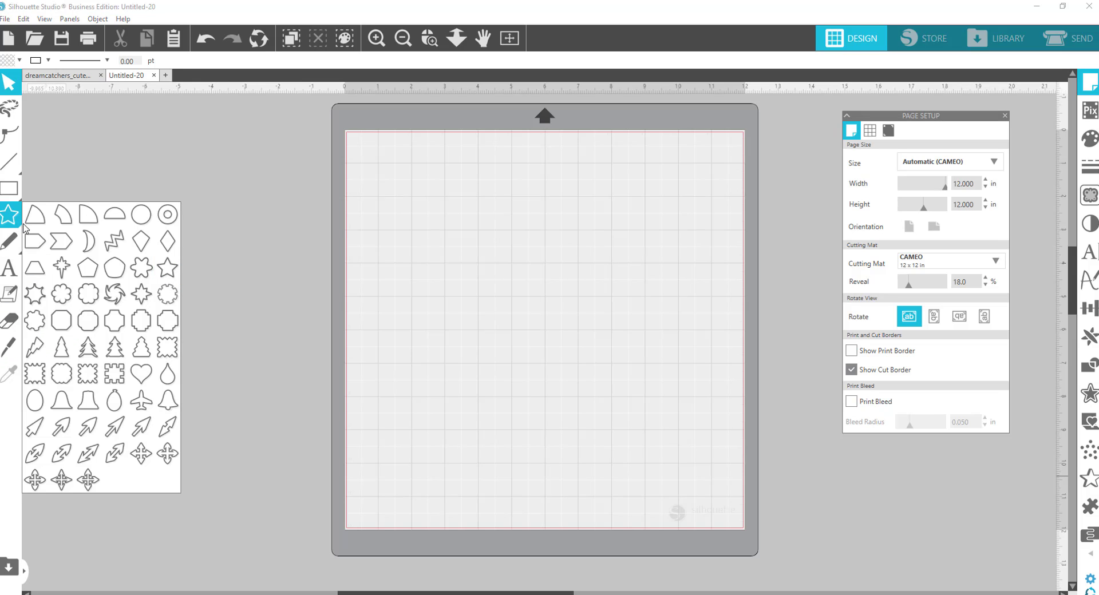
pyautogui.click(141, 269)
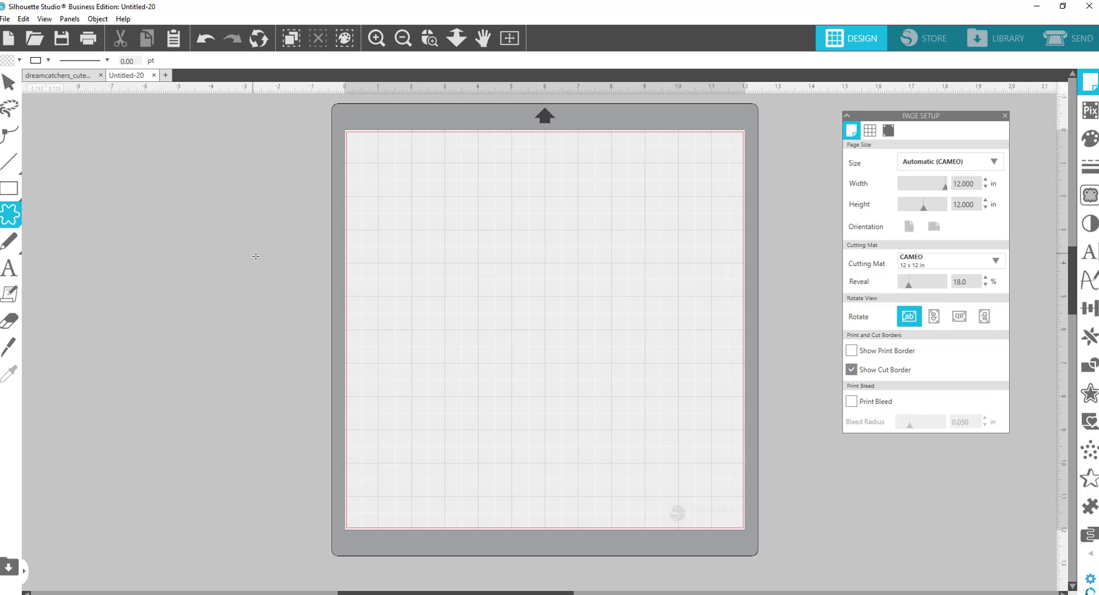
pyautogui.moveTo(411, 238); pyautogui.dragTo(475, 284)
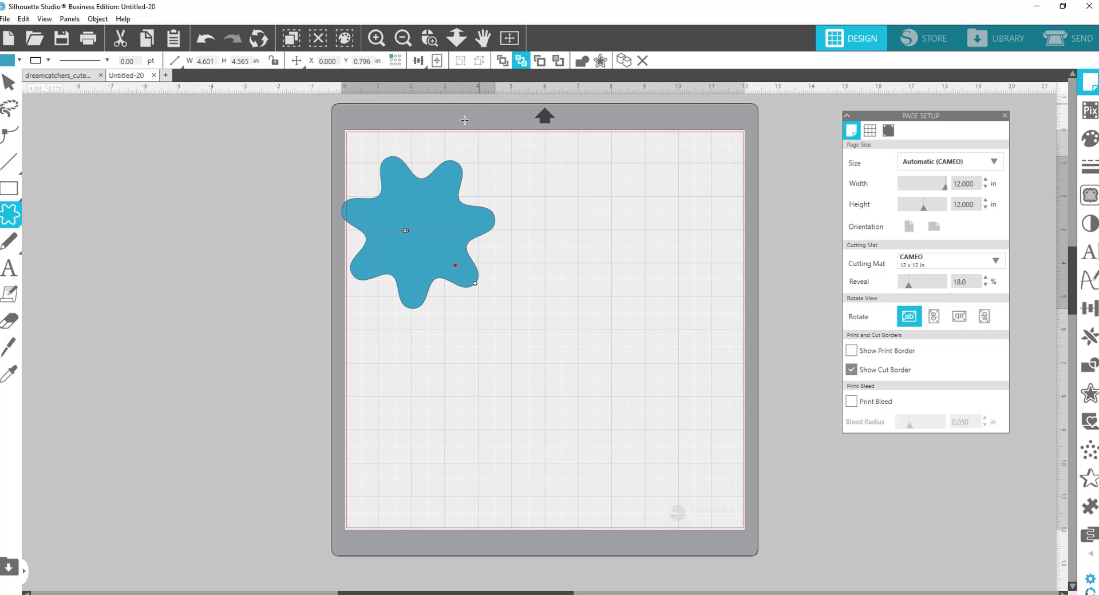
pyautogui.moveTo(445, 120); pyautogui.dragTo(517, 160)
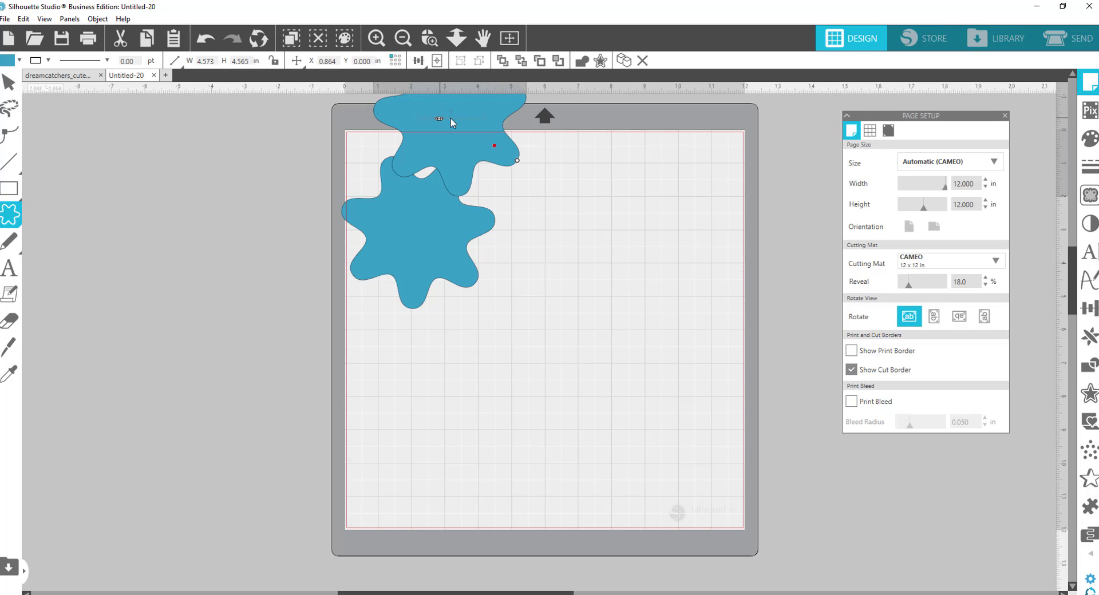
pyautogui.moveTo(451, 118); pyautogui.dragTo(446, 119)
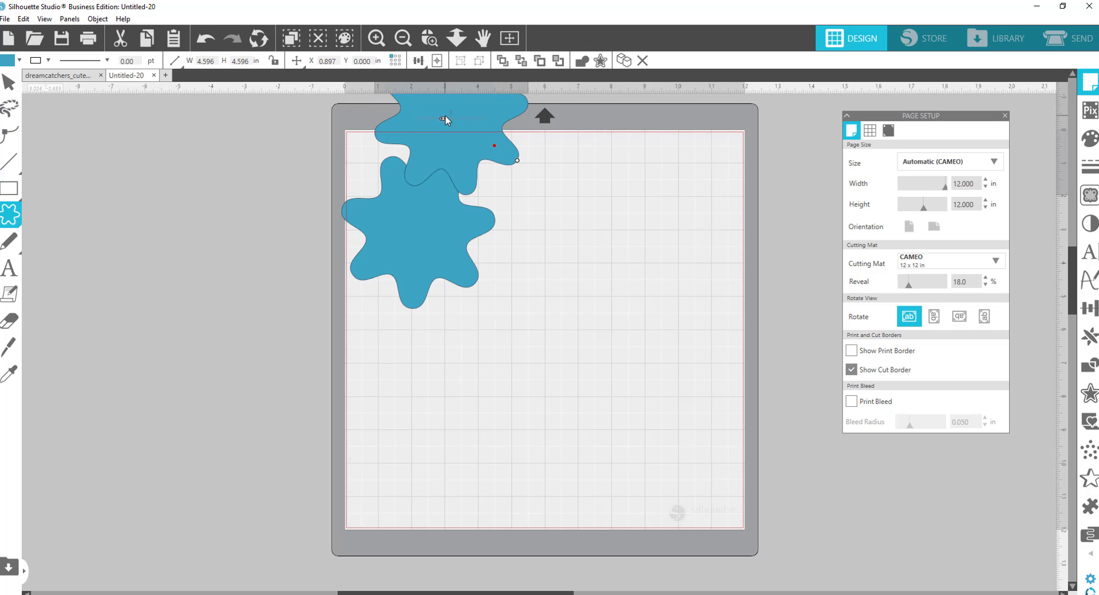
# Step: Draw more flower shapes about 8.7, 2.6 and 0.8 in wide around the upper middle of the mat, then return to selection mode
pyautogui.moveTo(534, 228); pyautogui.dragTo(625, 357)
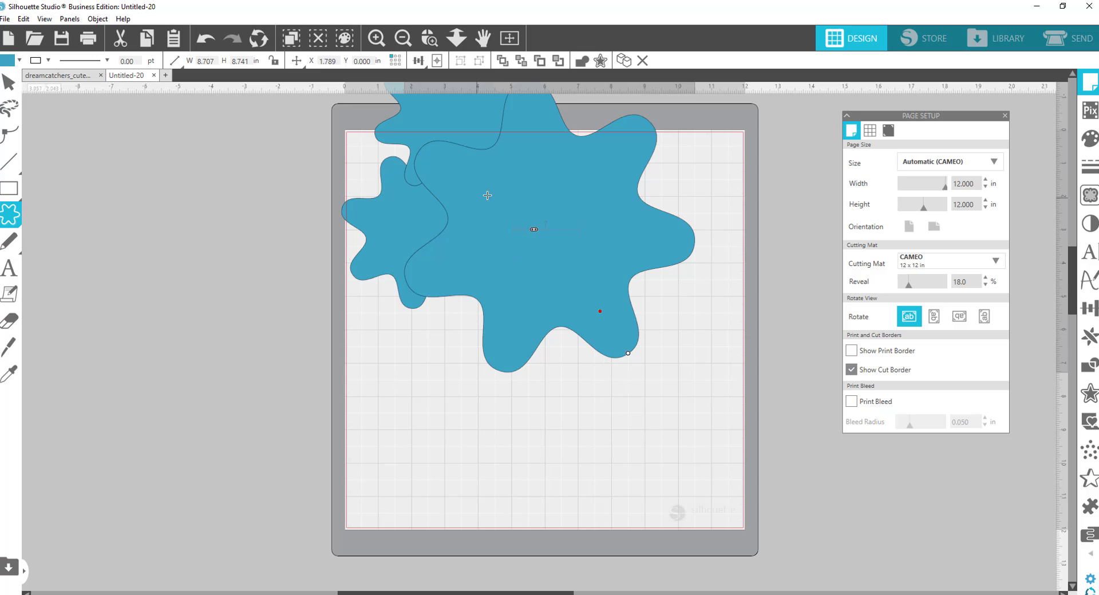
pyautogui.moveTo(522, 189); pyautogui.dragTo(549, 286)
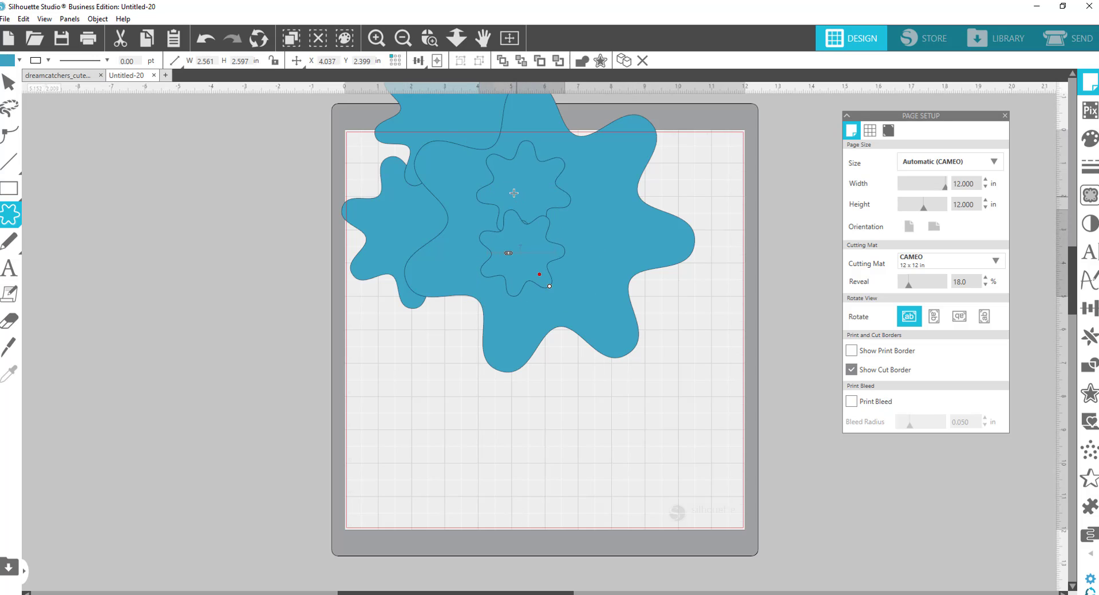
pyautogui.moveTo(502, 189); pyautogui.dragTo(526, 183)
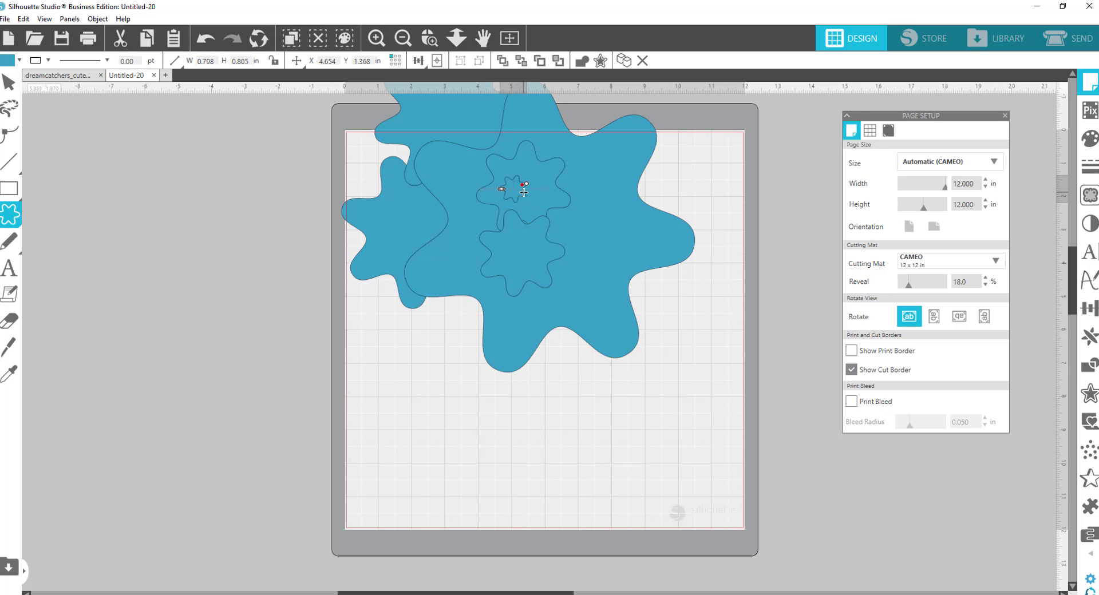
pyautogui.click(10, 222)
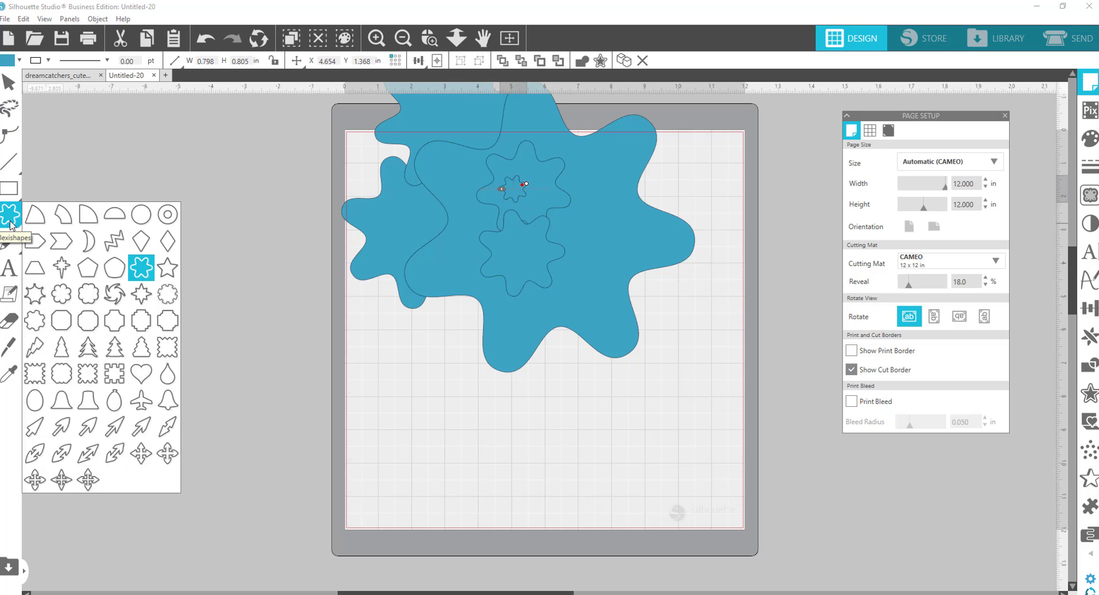
pyautogui.click(9, 83)
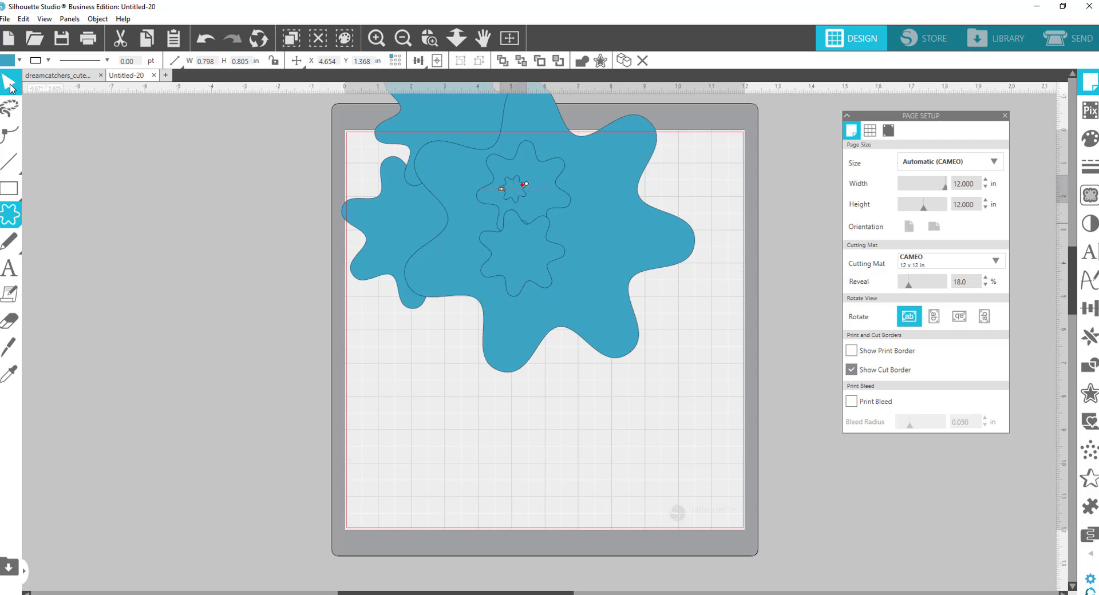
# Step: Spread the overlapping flower shapes out across the mat and the area left of it, then select them all and delete them
pyautogui.click(522, 175)
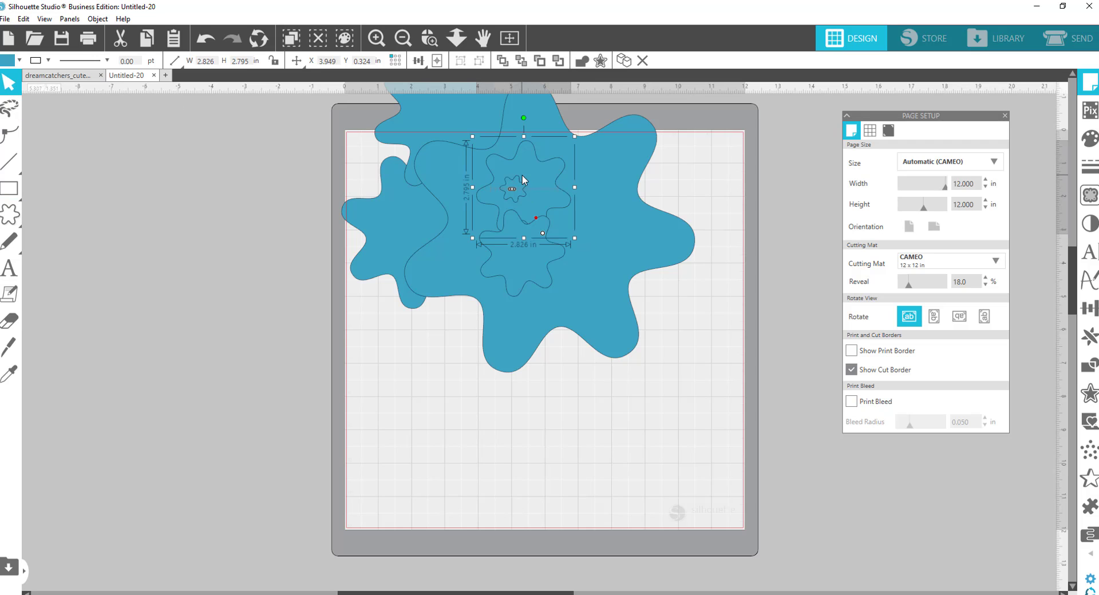
pyautogui.moveTo(499, 186); pyautogui.dragTo(167, 301)
pyautogui.moveTo(526, 196); pyautogui.dragTo(269, 232)
pyautogui.moveTo(547, 239); pyautogui.dragTo(394, 319)
pyautogui.moveTo(444, 224); pyautogui.dragTo(477, 294)
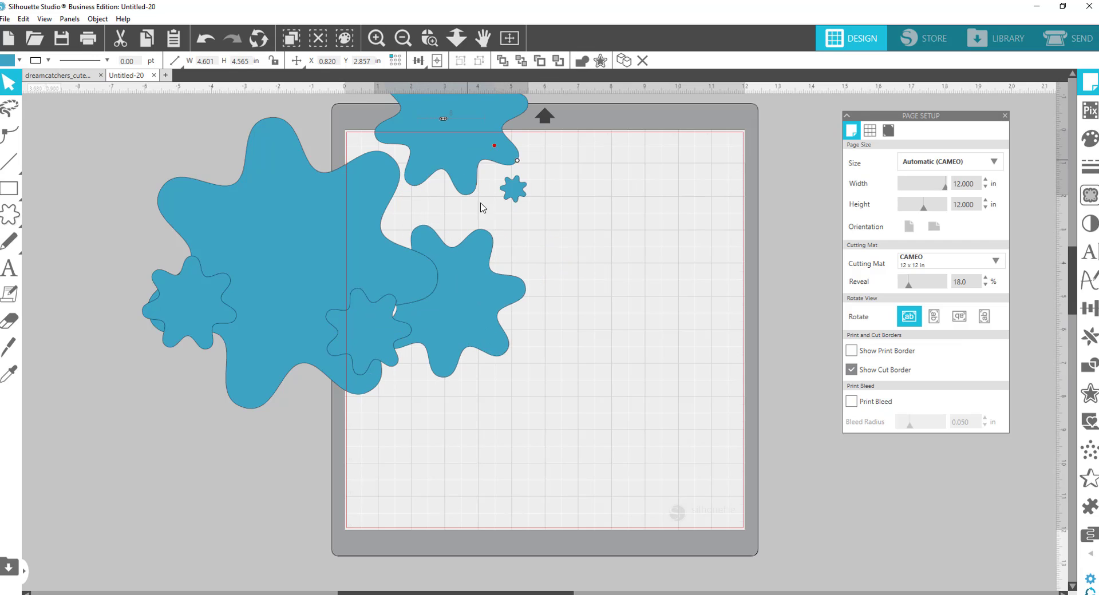
pyautogui.moveTo(432, 182); pyautogui.dragTo(454, 239)
pyautogui.moveTo(91, 110); pyautogui.dragTo(596, 383)
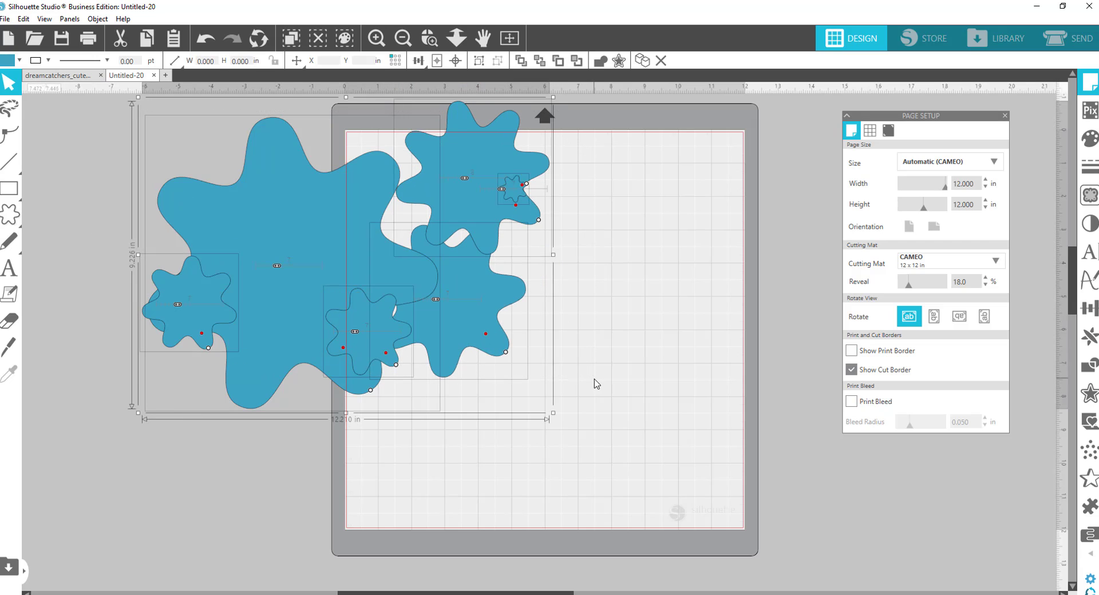
pyautogui.press('Delete')
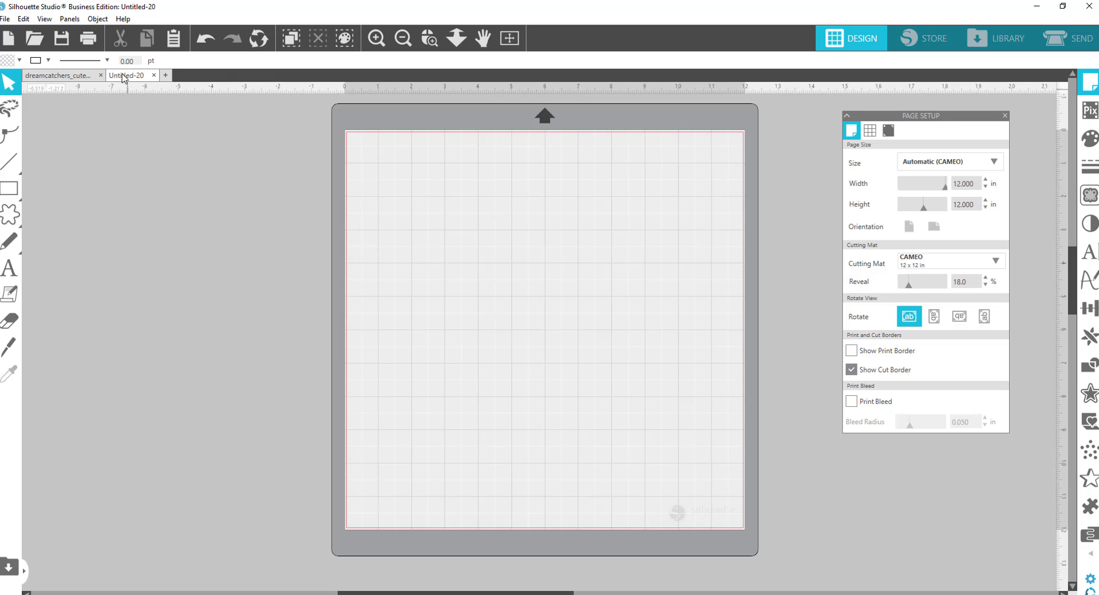
# Step: In the tool preferences, set the action after creating a shape to Choose Select and apply the change
pyautogui.click(25, 18)
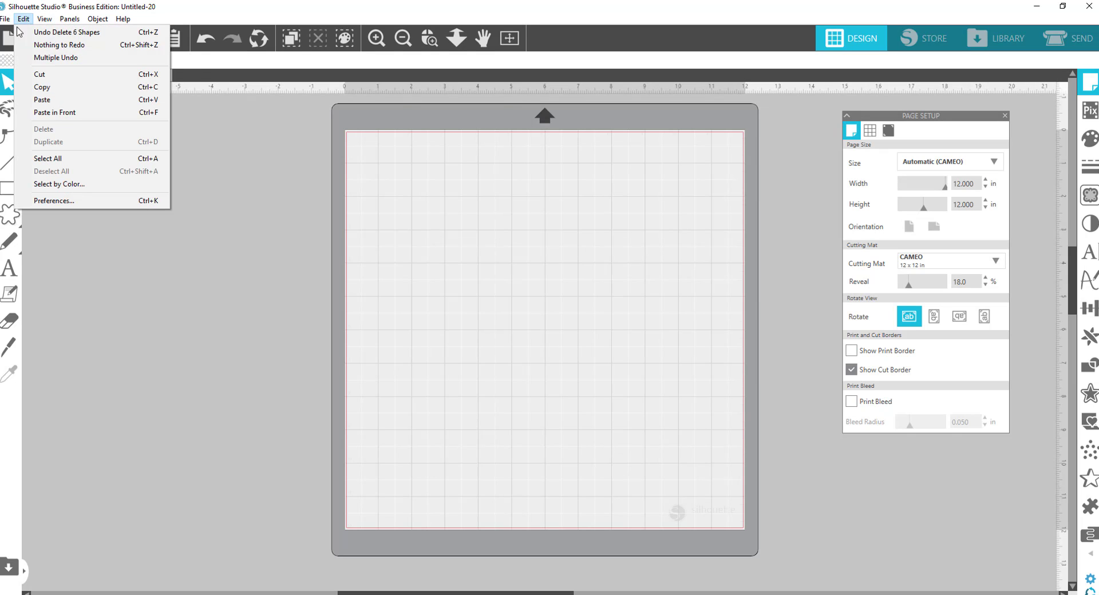
pyautogui.click(46, 201)
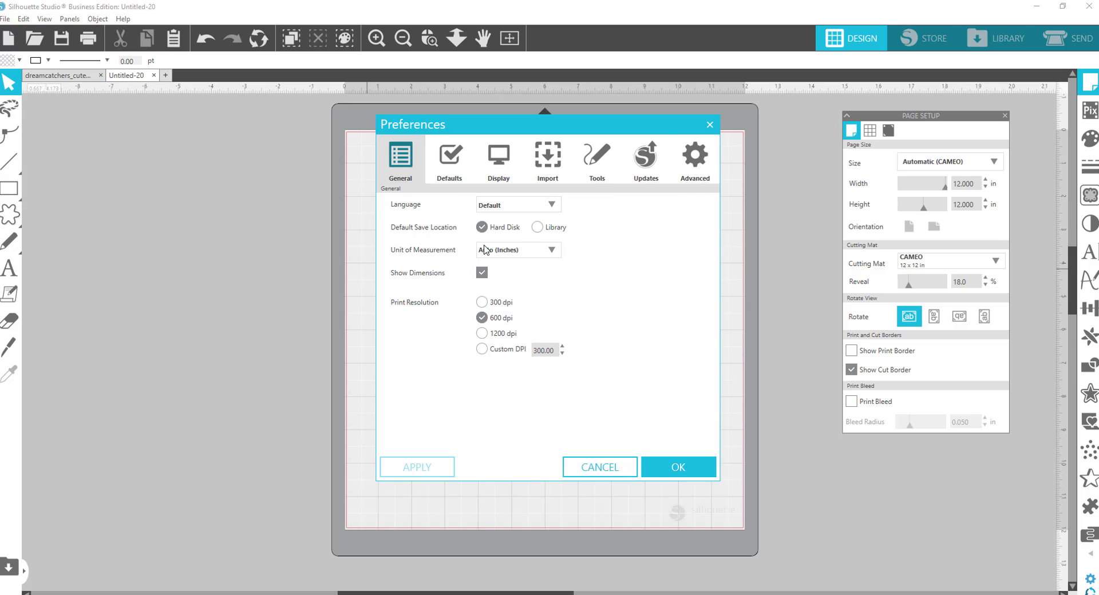
pyautogui.click(599, 155)
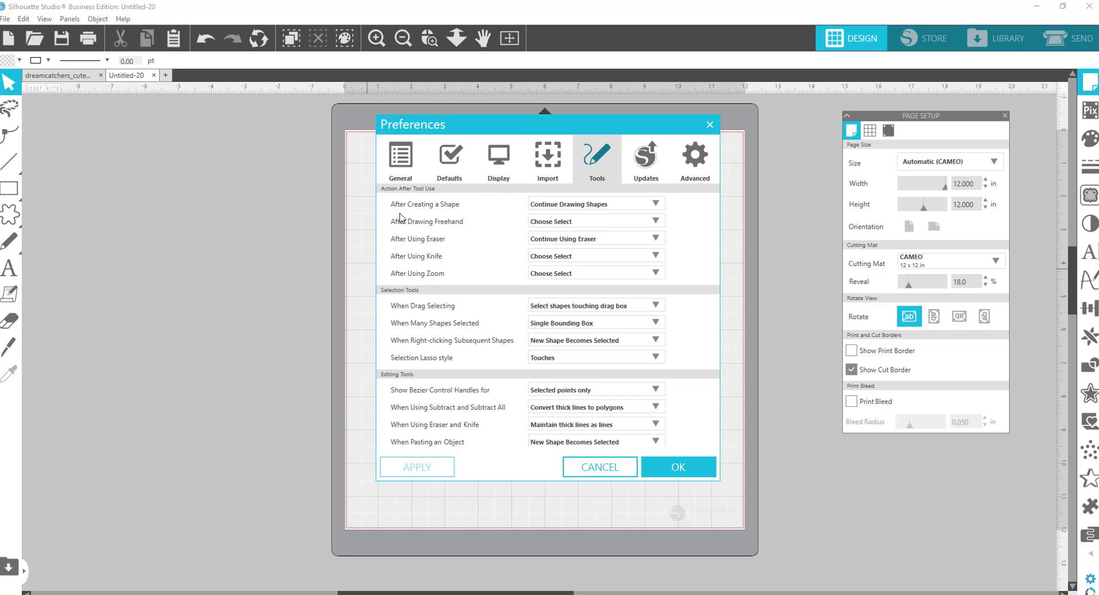
pyautogui.click(656, 205)
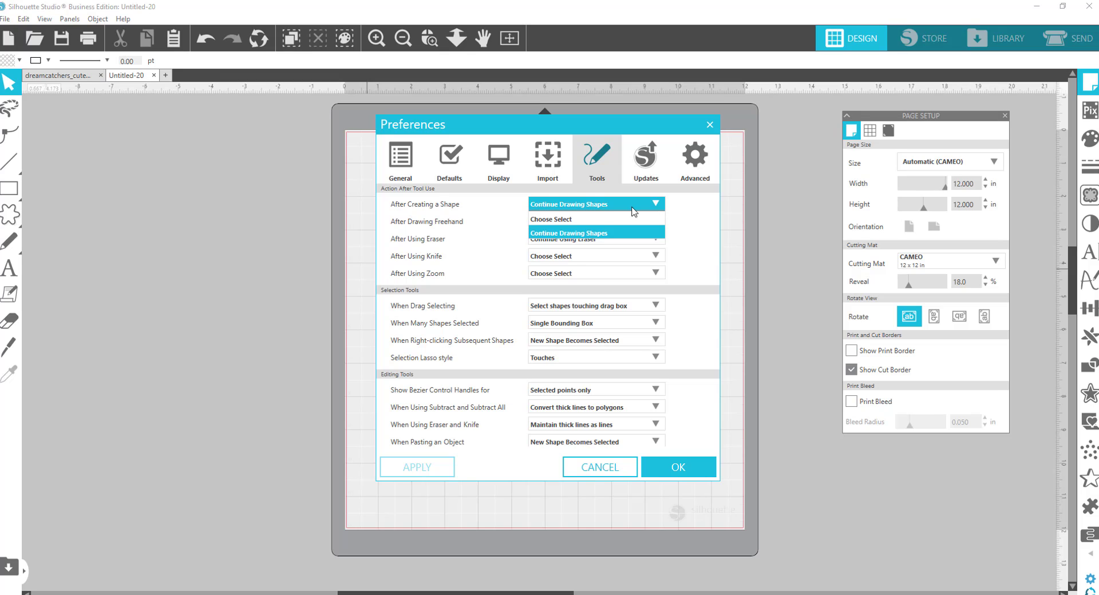
pyautogui.click(580, 221)
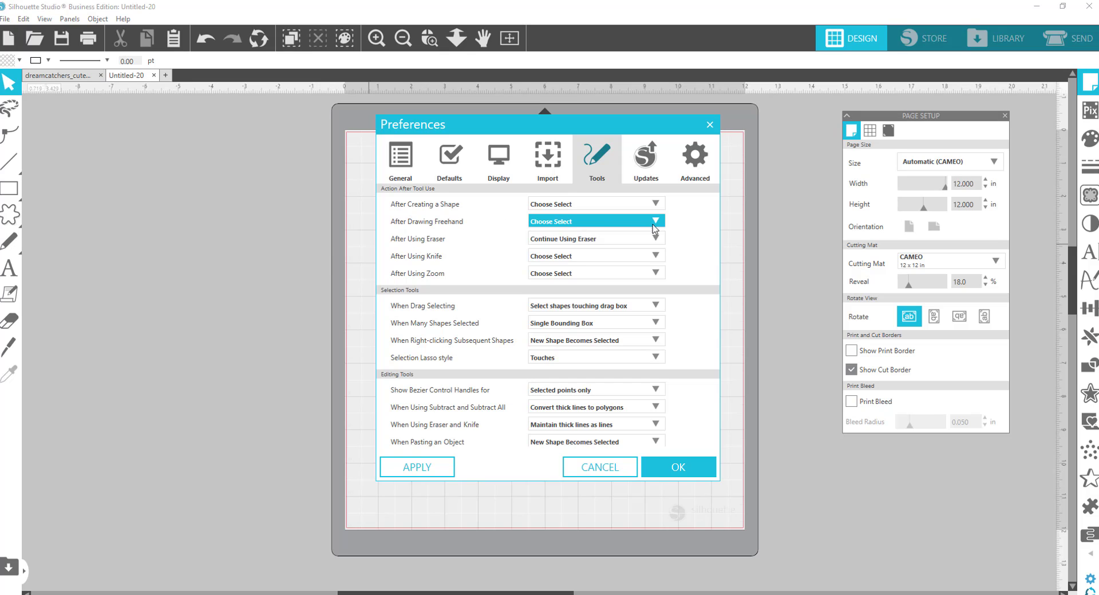
pyautogui.click(432, 467)
pyautogui.click(674, 469)
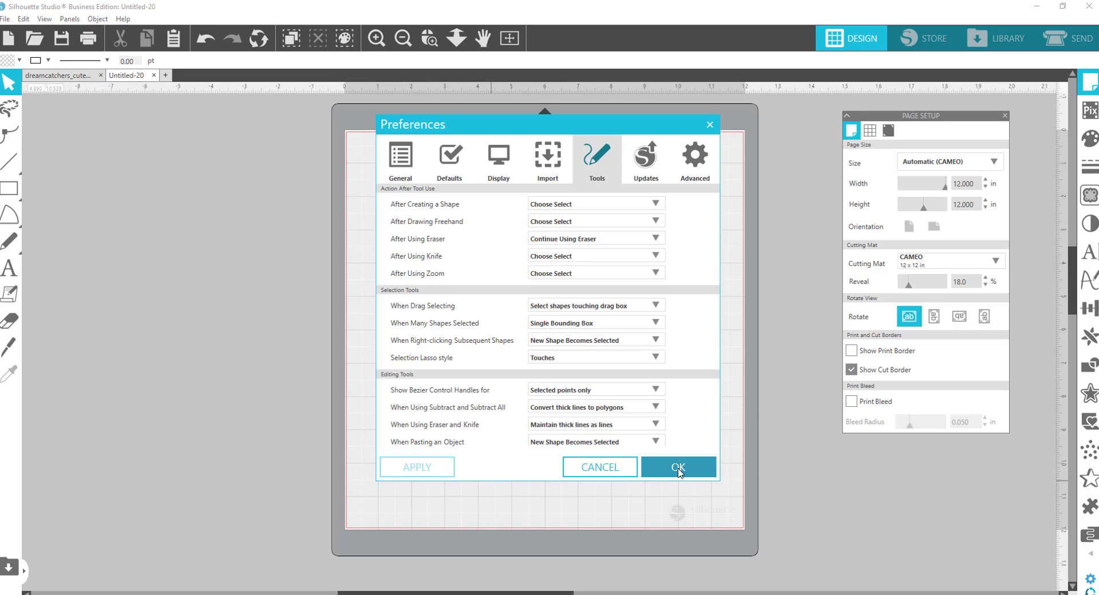
# Step: Draw a curling smooth freehand line about 6.0 by 3.2 in across the upper part of the mat
pyautogui.moveTo(10, 189)
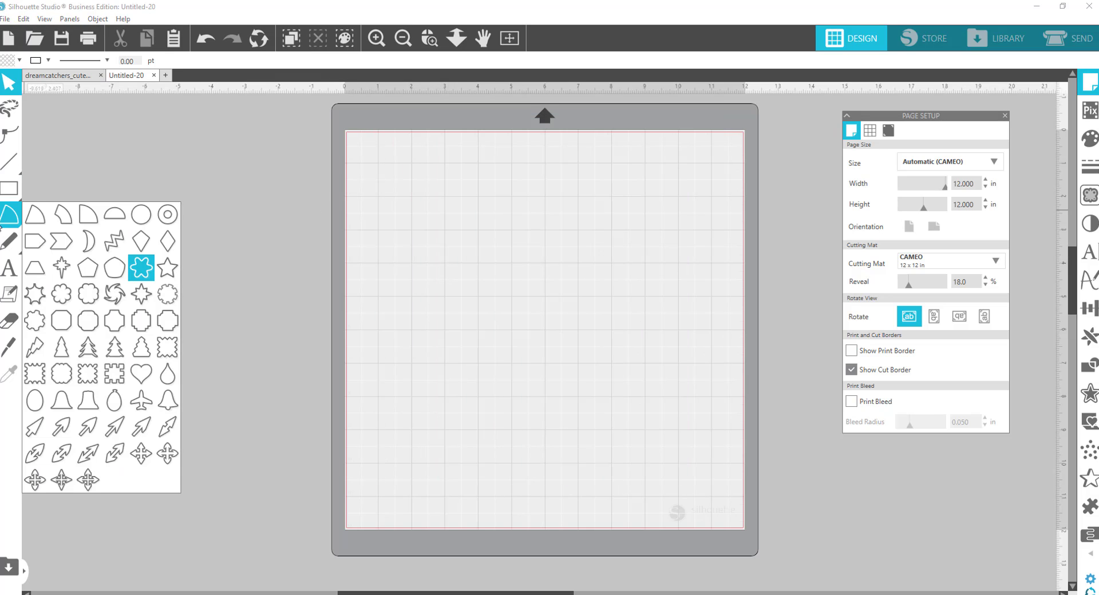
pyautogui.moveTo(6, 246)
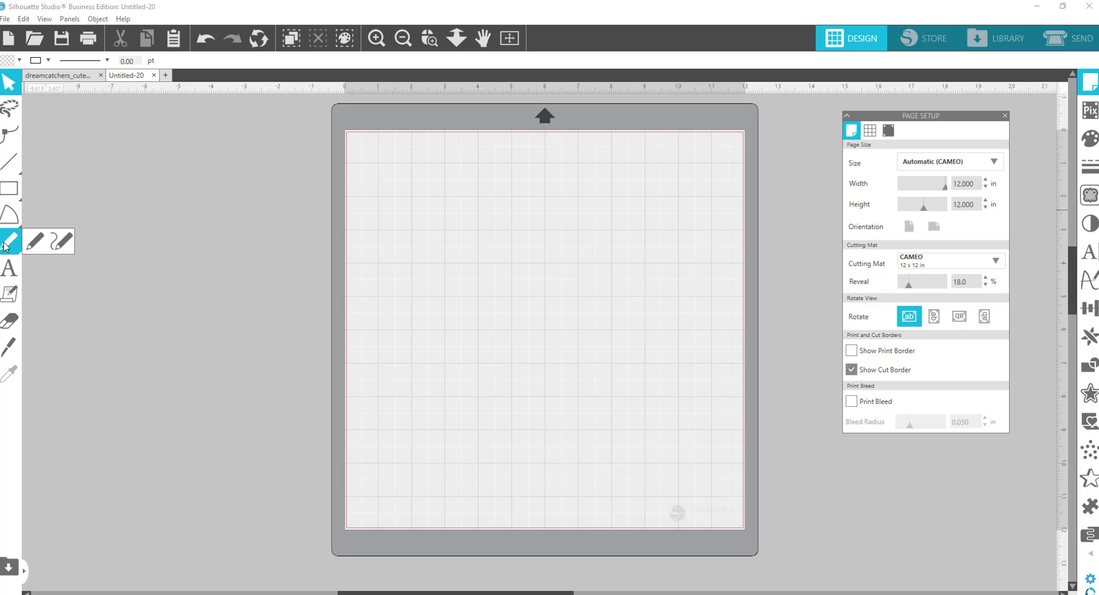
pyautogui.click(61, 244)
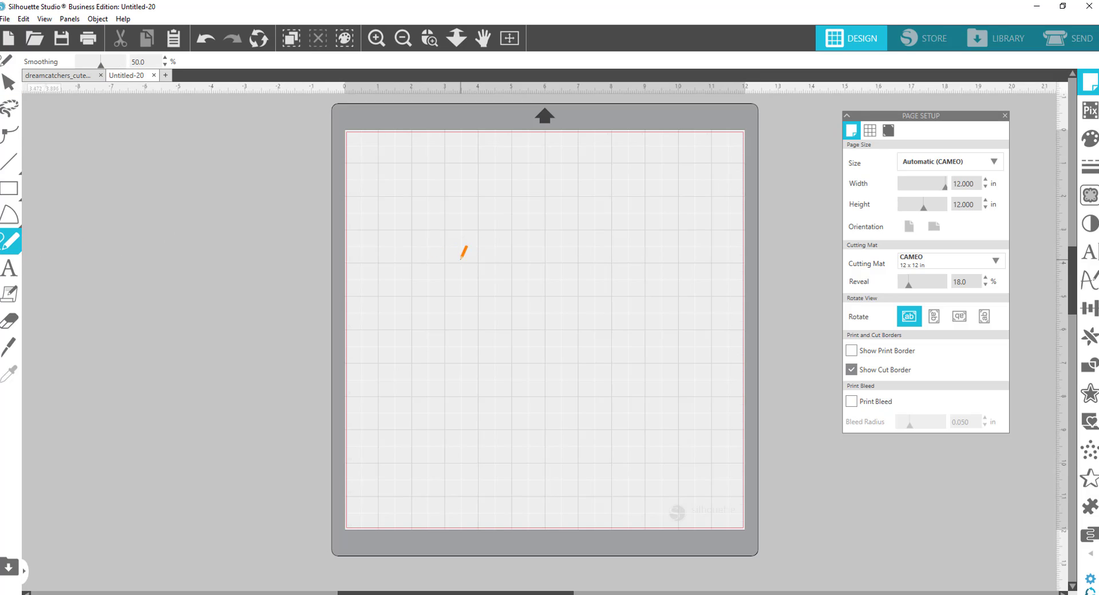
pyautogui.moveTo(442, 269)
pyautogui.mouseDown()
pyautogui.moveTo(468, 237)
pyautogui.moveTo(521, 238)
pyautogui.mouseUp()
pyautogui.moveTo(618, 263)
pyautogui.mouseDown()
pyautogui.moveTo(645, 226)
pyautogui.moveTo(627, 184)
pyautogui.moveTo(567, 164)
pyautogui.moveTo(552, 177)
pyautogui.moveTo(556, 204)
pyautogui.moveTo(610, 221)
pyautogui.moveTo(606, 201)
pyautogui.moveTo(583, 210)
pyautogui.mouseUp()
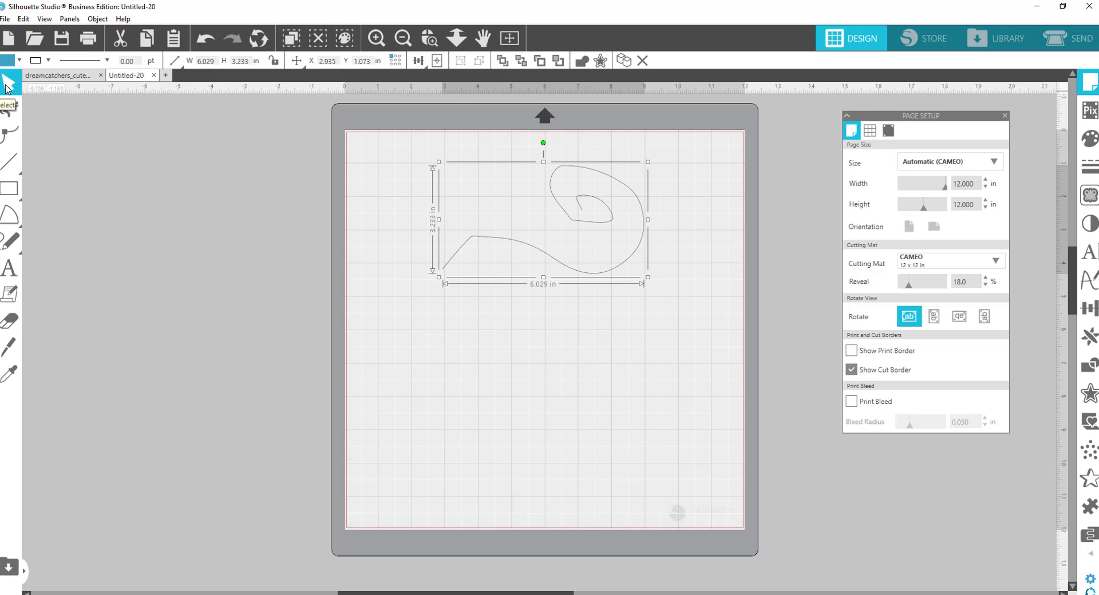
# Step: Set the smooth freehand smoothing to 87% and draw a spiral about 6.3 by 5.5 in below the first curve
pyautogui.moveTo(11, 241)
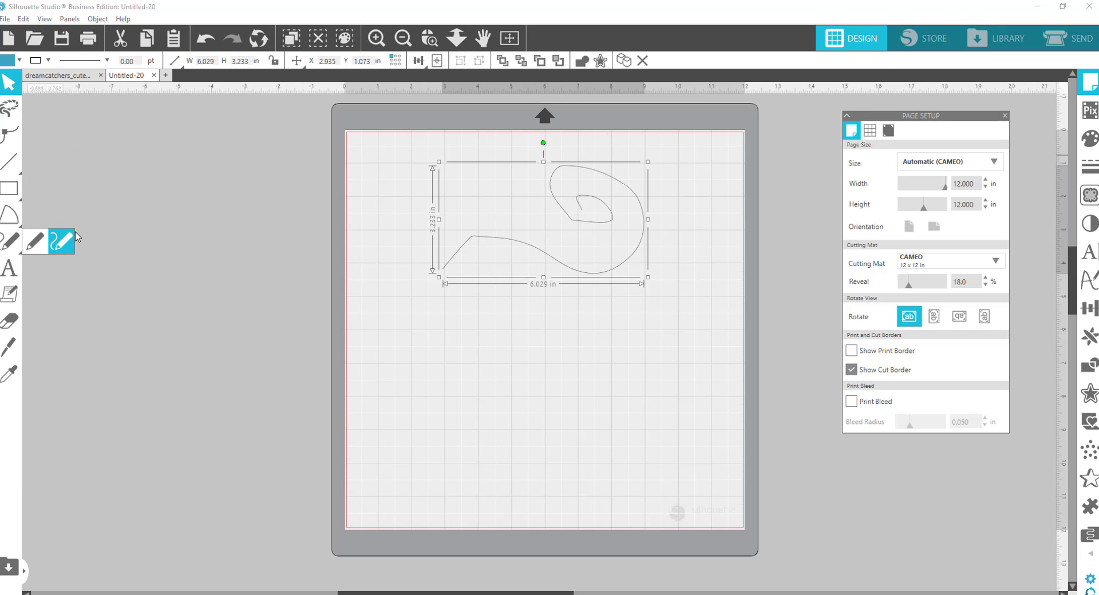
pyautogui.click(62, 242)
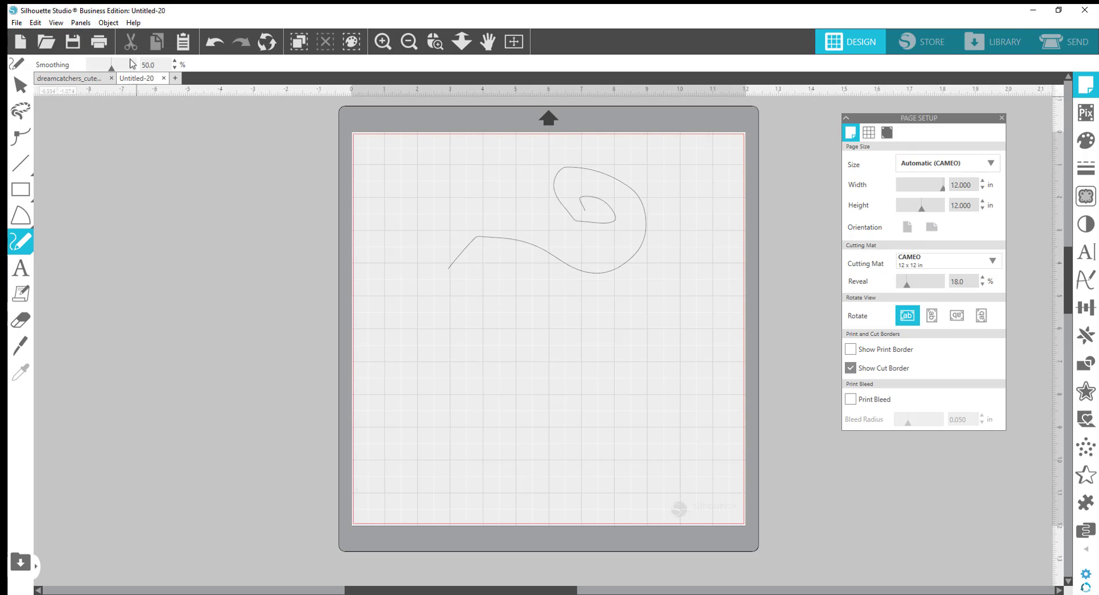
pyautogui.moveTo(112, 67); pyautogui.dragTo(129, 67)
pyautogui.moveTo(417, 417)
pyautogui.mouseDown()
pyautogui.moveTo(435, 326)
pyautogui.moveTo(484, 295)
pyautogui.moveTo(550, 294)
pyautogui.moveTo(599, 334)
pyautogui.moveTo(619, 397)
pyautogui.moveTo(575, 450)
pyautogui.moveTo(531, 467)
pyautogui.moveTo(497, 443)
pyautogui.moveTo(477, 391)
pyautogui.moveTo(486, 353)
pyautogui.moveTo(534, 327)
pyautogui.moveTo(581, 338)
pyautogui.moveTo(599, 376)
pyautogui.moveTo(583, 411)
pyautogui.moveTo(550, 424)
pyautogui.moveTo(525, 414)
pyautogui.moveTo(511, 380)
pyautogui.moveTo(524, 357)
pyautogui.moveTo(563, 355)
pyautogui.moveTo(556, 378)
pyautogui.mouseUp()
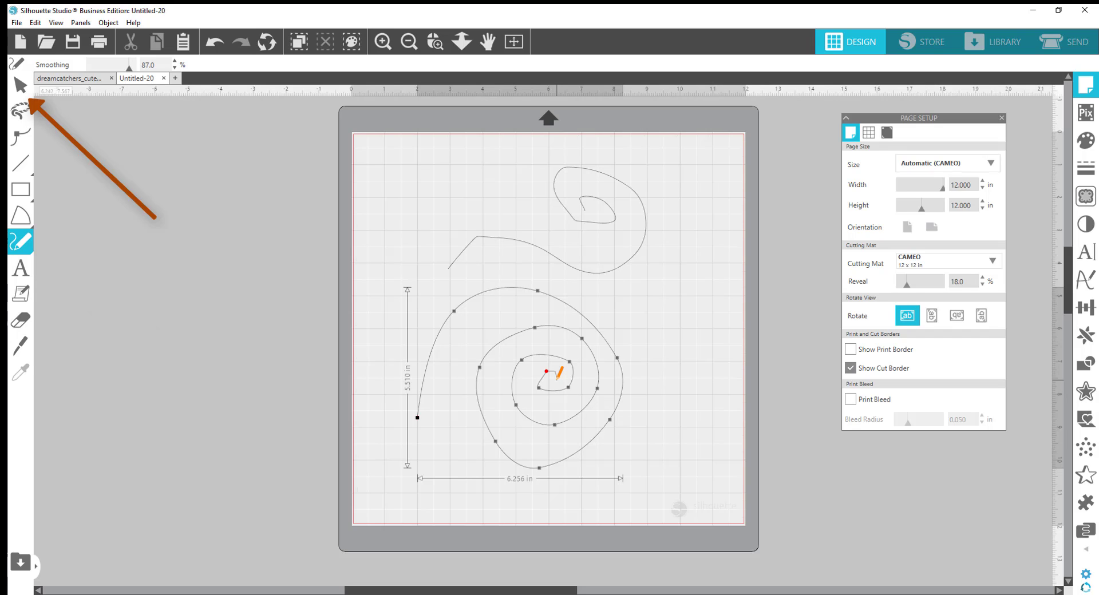
pyautogui.moveTo(556, 379); pyautogui.dragTo(557, 378)
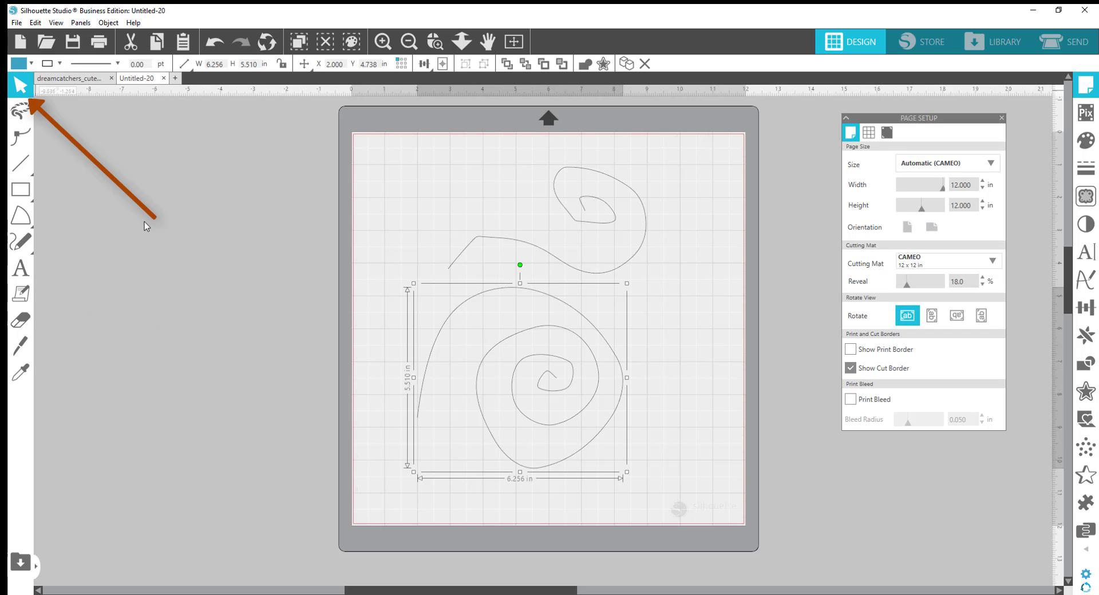
# Step: Move the spiral up over the first curve, then select both freehand lines and delete them
pyautogui.moveTo(496, 358)
pyautogui.mouseDown()
pyautogui.moveTo(200, 247)
pyautogui.moveTo(538, 275)
pyautogui.moveTo(529, 246)
pyautogui.mouseUp()
pyautogui.click(458, 163)
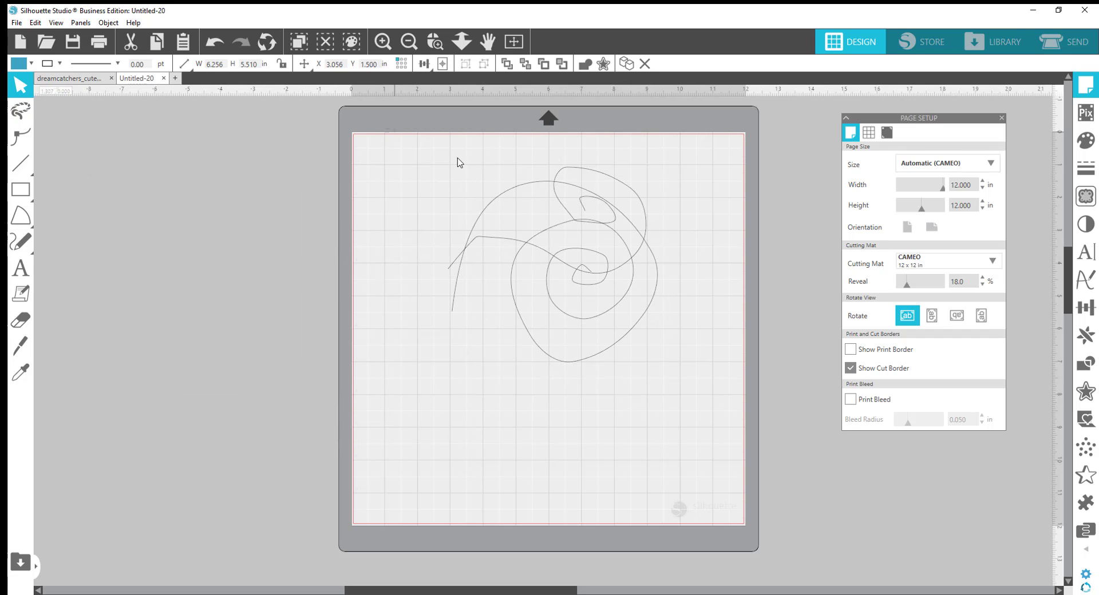
pyautogui.moveTo(457, 163); pyautogui.dragTo(682, 433)
pyautogui.press('Delete')
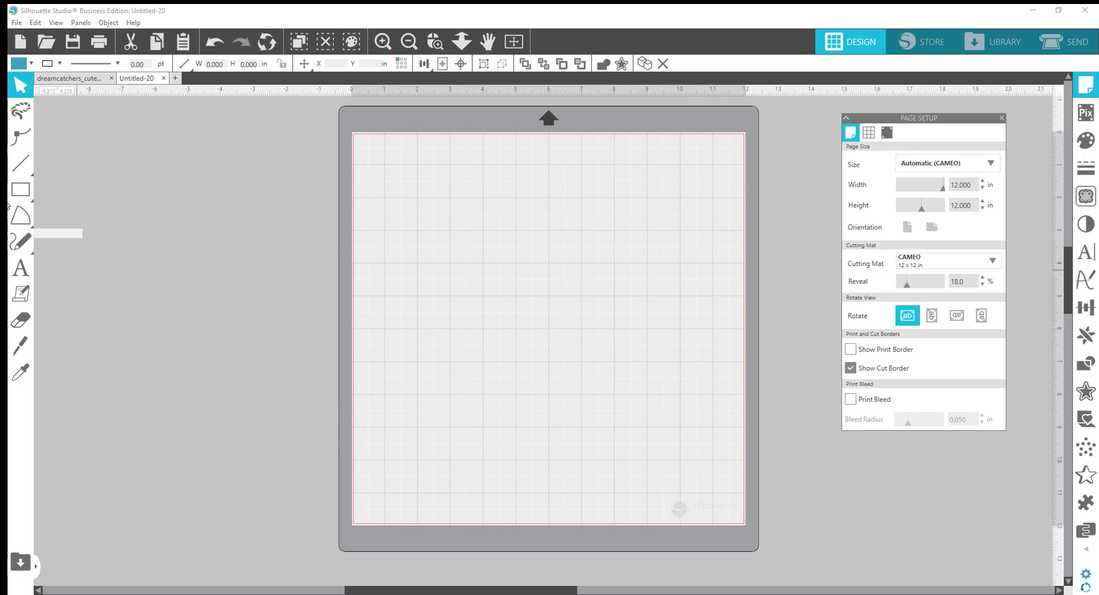
# Step: In the tool preferences, set the action after drawing freehand to Continue Drawing Freehand and accept the change
pyautogui.click(33, 23)
pyautogui.click(63, 203)
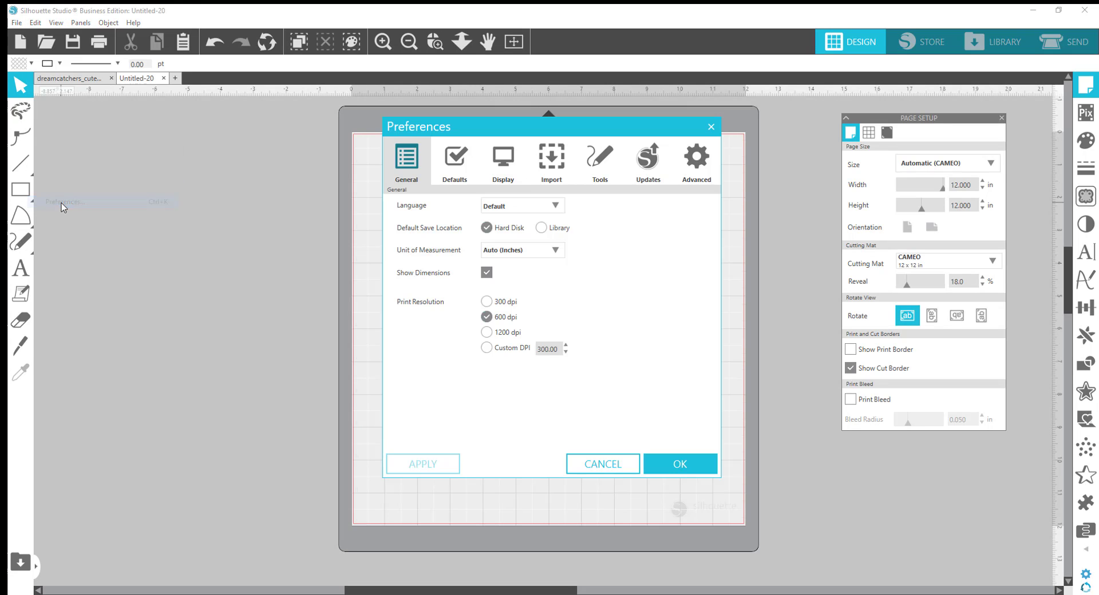
pyautogui.click(601, 160)
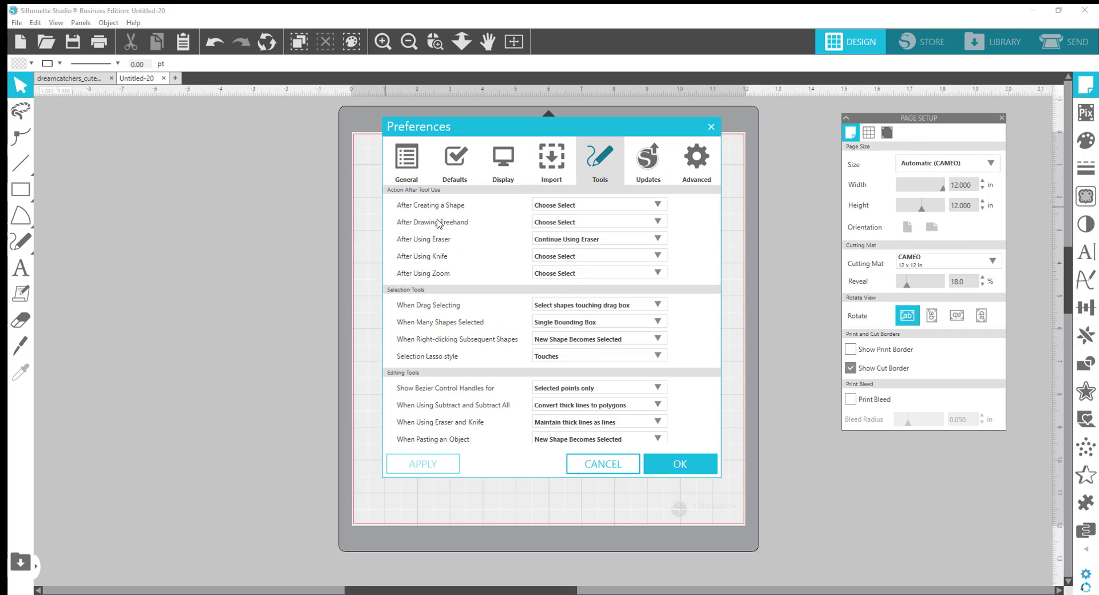
pyautogui.click(657, 221)
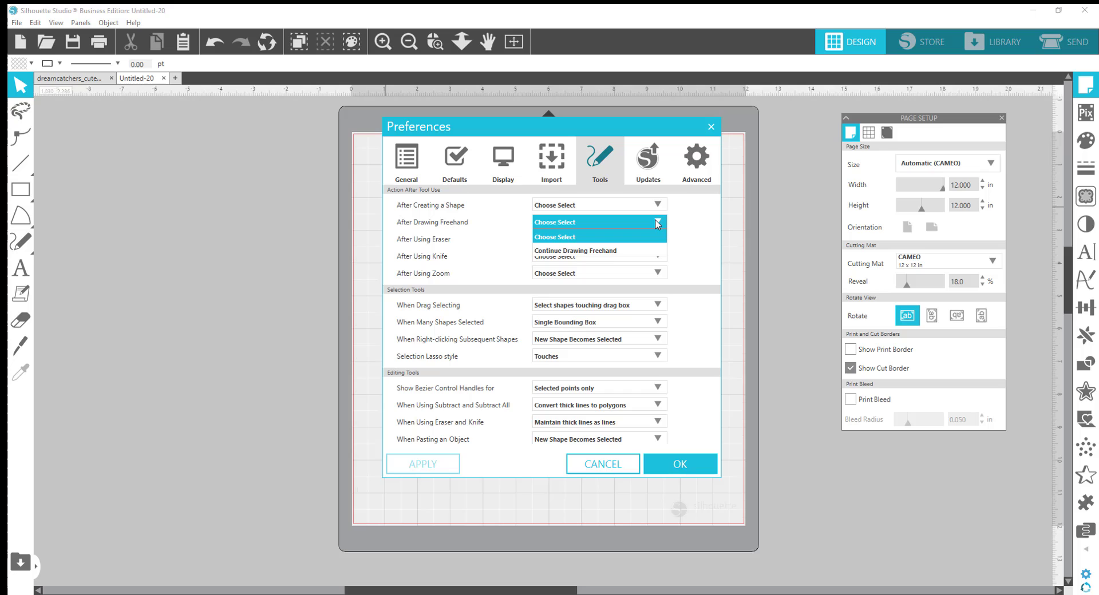
pyautogui.click(592, 251)
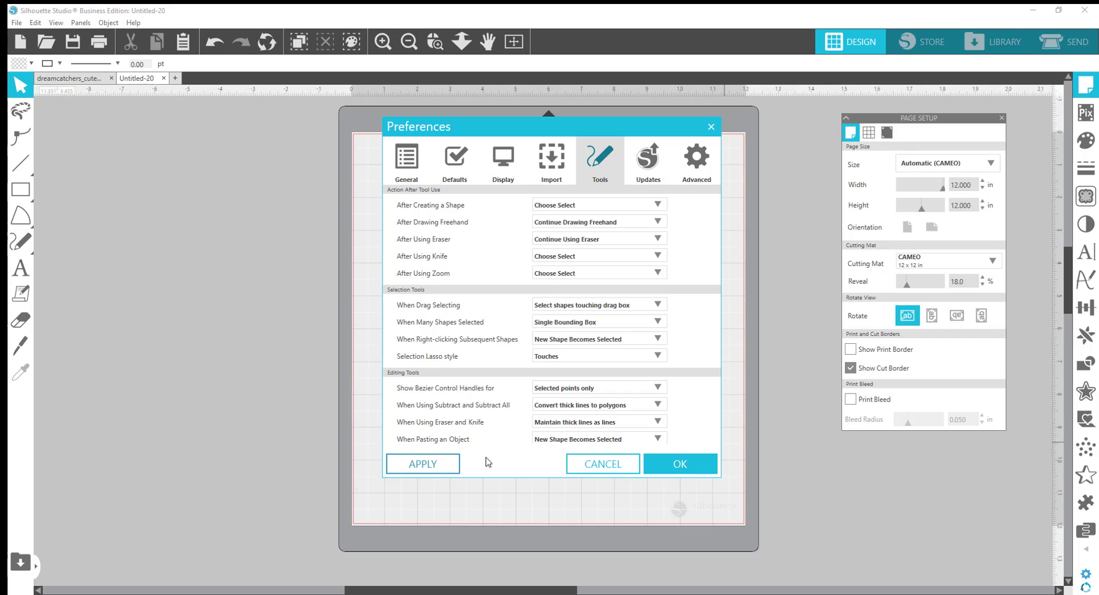
pyautogui.click(690, 464)
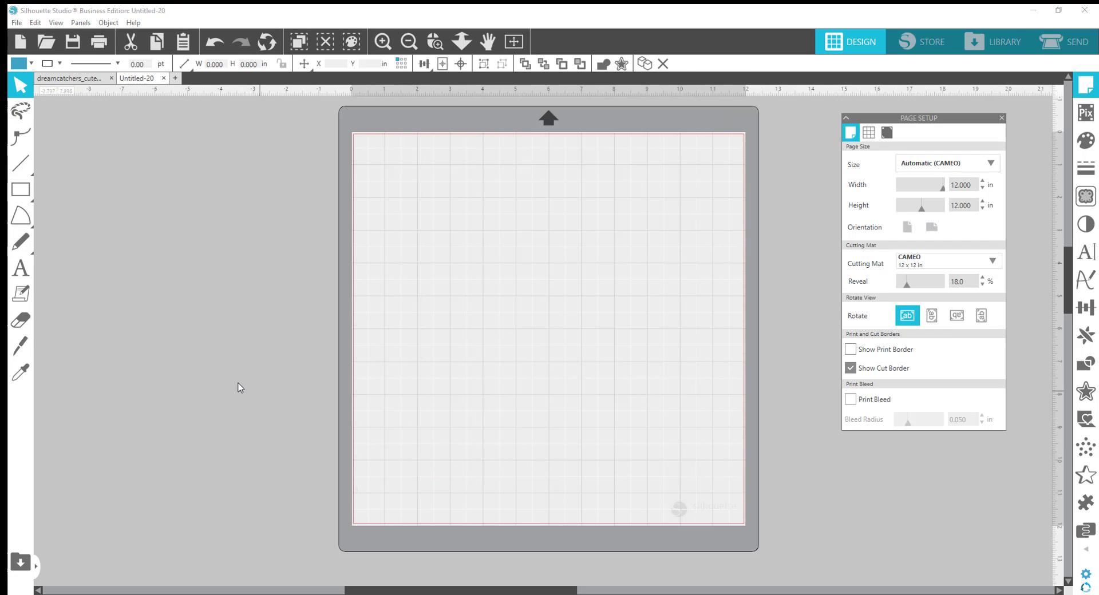
# Step: Draw a smooth freehand spiral about 8.2 by 7.9 in and a smaller one to its left, then return to selection mode
pyautogui.moveTo(21, 241)
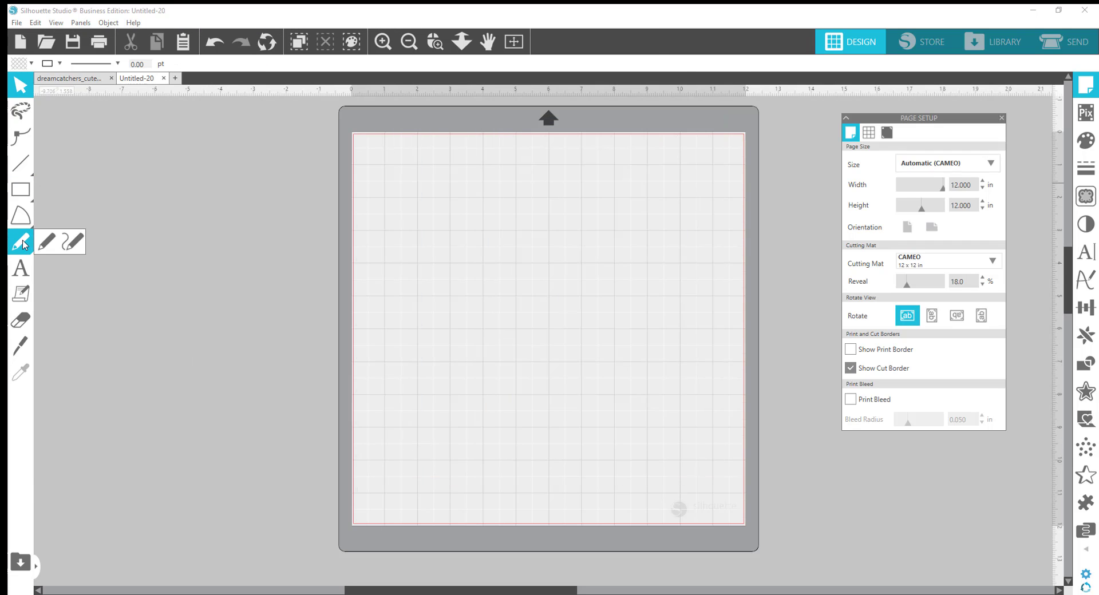
pyautogui.click(72, 242)
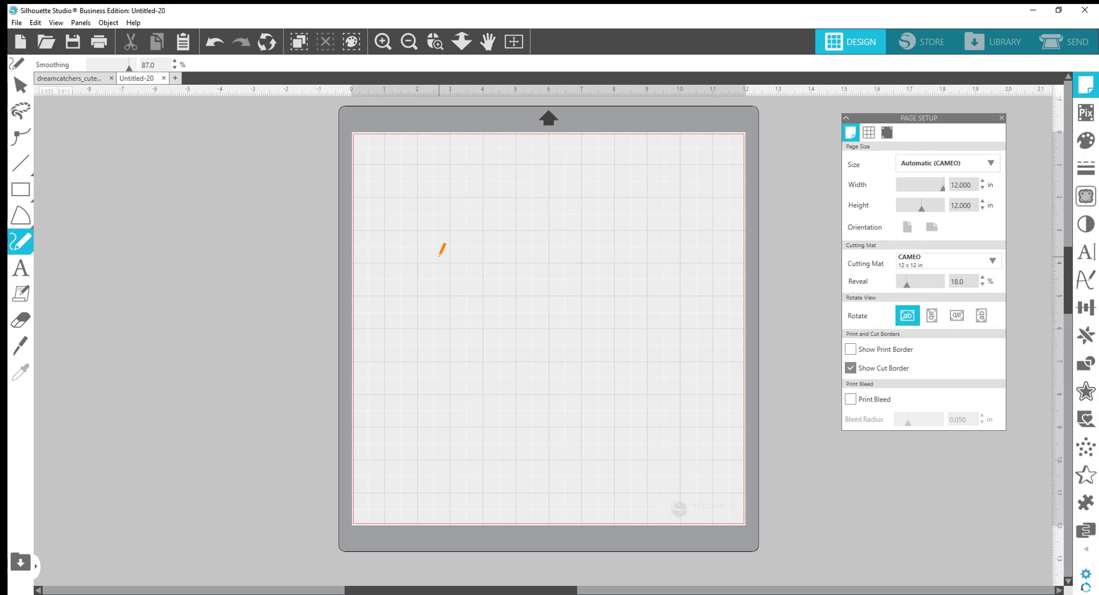
pyautogui.moveTo(438, 257)
pyautogui.mouseDown()
pyautogui.moveTo(441, 207)
pyautogui.moveTo(483, 167)
pyautogui.moveTo(570, 148)
pyautogui.moveTo(654, 171)
pyautogui.moveTo(704, 277)
pyautogui.moveTo(681, 345)
pyautogui.moveTo(612, 401)
pyautogui.moveTo(544, 395)
pyautogui.moveTo(484, 297)
pyautogui.moveTo(522, 227)
pyautogui.moveTo(582, 177)
pyautogui.moveTo(676, 205)
pyautogui.moveTo(692, 263)
pyautogui.moveTo(657, 338)
pyautogui.moveTo(601, 355)
pyautogui.moveTo(545, 306)
pyautogui.moveTo(564, 219)
pyautogui.moveTo(649, 189)
pyautogui.moveTo(667, 250)
pyautogui.moveTo(628, 309)
pyautogui.moveTo(578, 287)
pyautogui.moveTo(607, 229)
pyautogui.moveTo(637, 245)
pyautogui.moveTo(615, 261)
pyautogui.mouseUp()
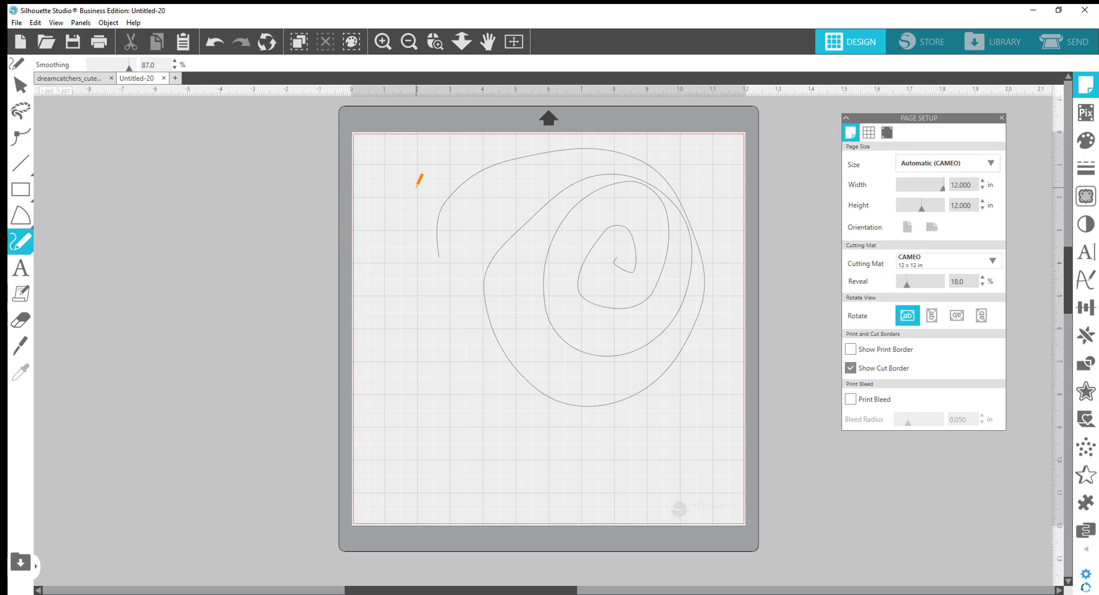
pyautogui.moveTo(409, 188)
pyautogui.mouseDown()
pyautogui.moveTo(461, 230)
pyautogui.moveTo(446, 284)
pyautogui.moveTo(376, 285)
pyautogui.moveTo(384, 250)
pyautogui.moveTo(400, 269)
pyautogui.mouseUp()
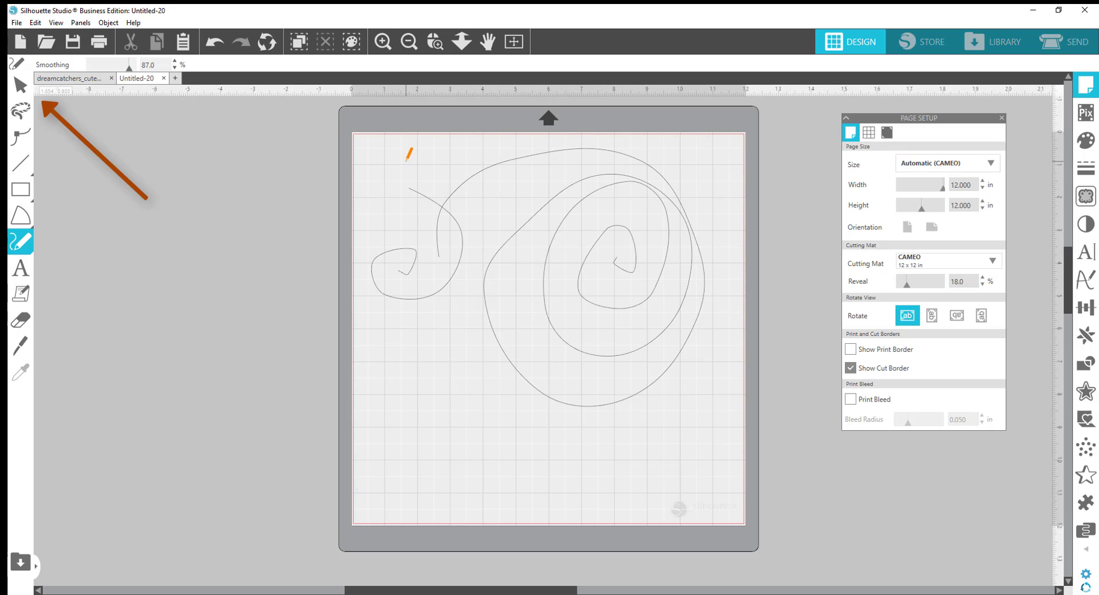
pyautogui.click(22, 87)
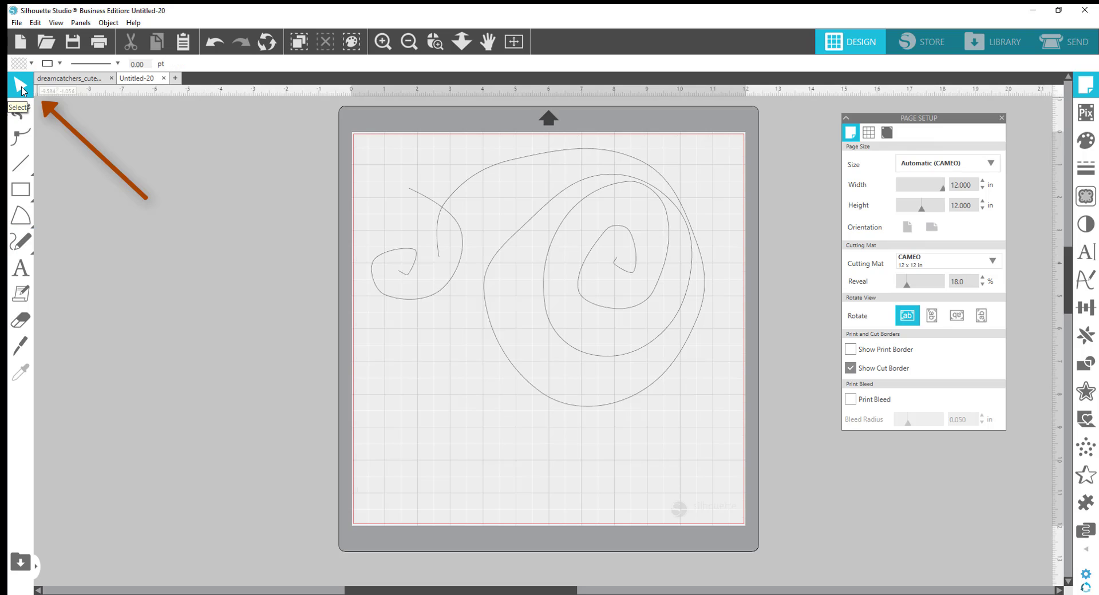
# Step: Move the large spiral to the right past the mat's edge, then select both spirals and delete them
pyautogui.moveTo(482, 169); pyautogui.dragTo(568, 195)
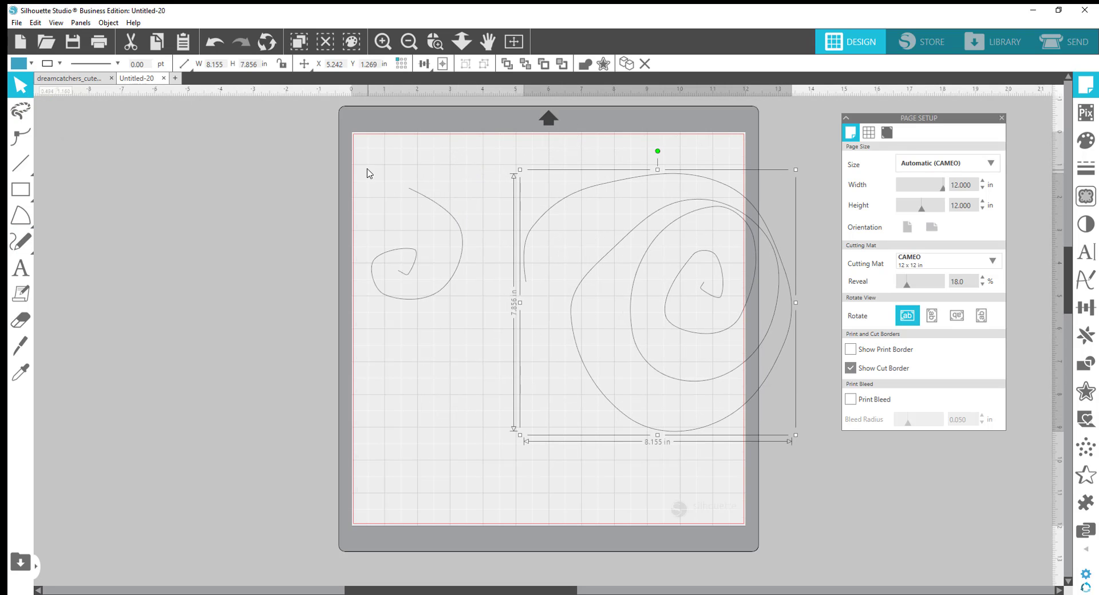
pyautogui.hotkey('ctrl', 'a')
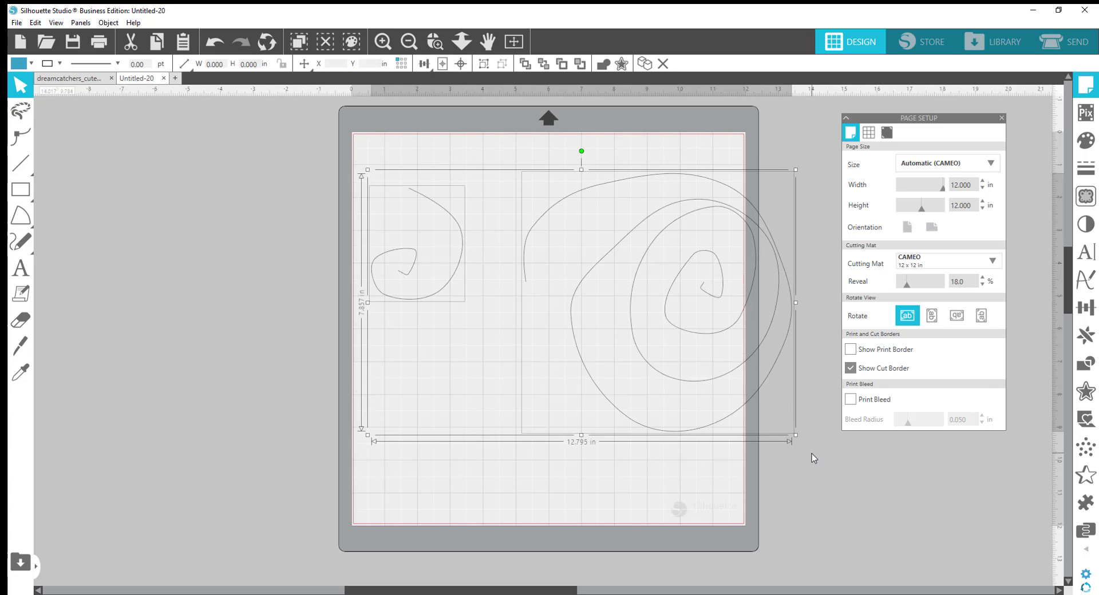
pyautogui.press('Delete')
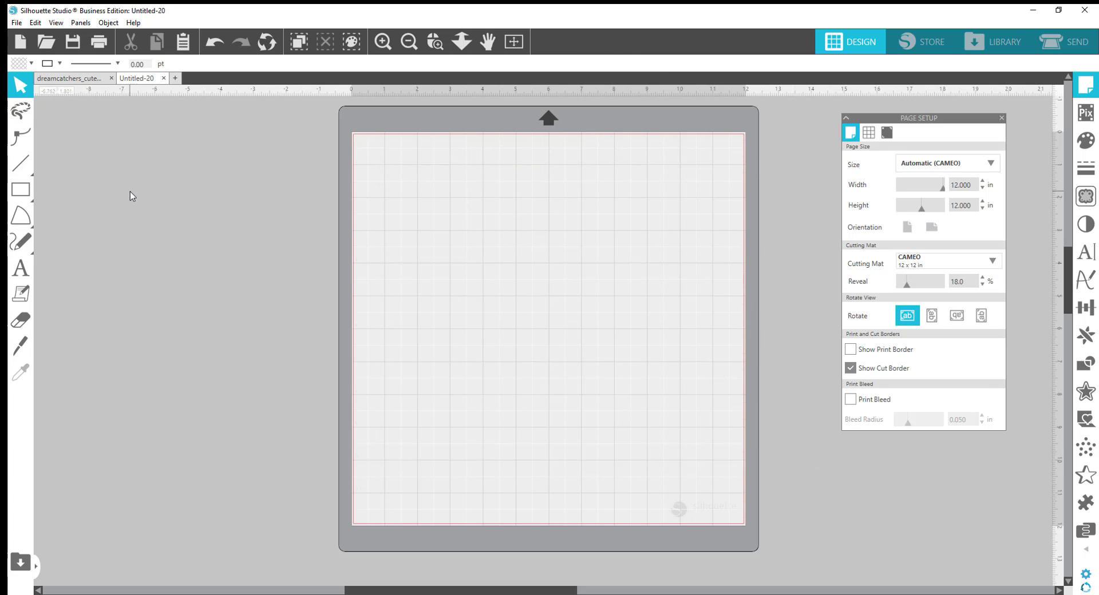
# Step: In the tool preferences, set the action after drawing freehand to Choose Select and accept the change
pyautogui.click(36, 23)
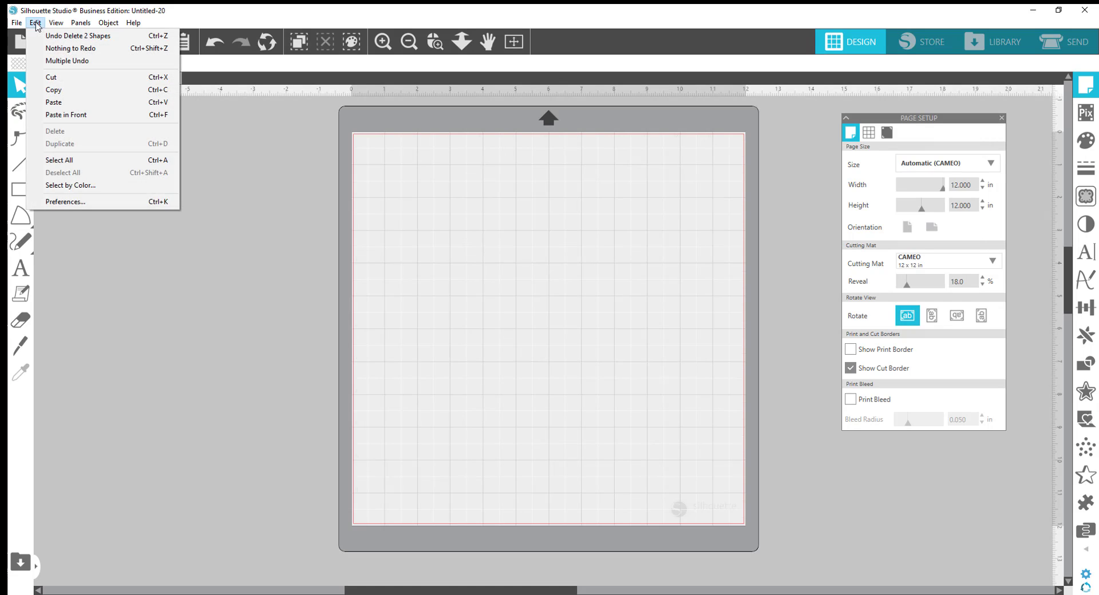
pyautogui.click(49, 202)
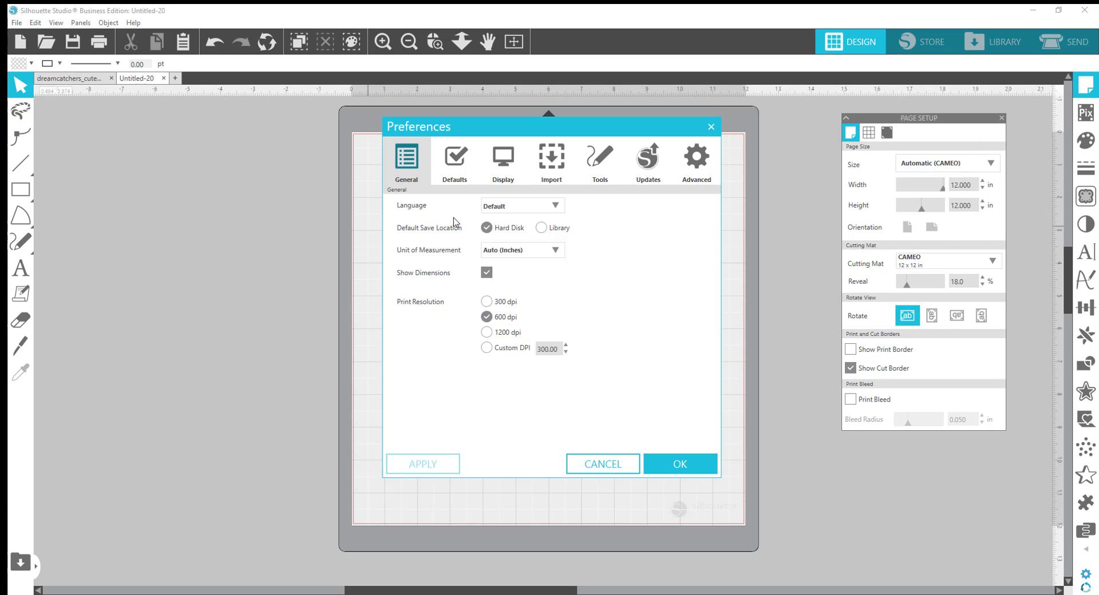
pyautogui.click(597, 166)
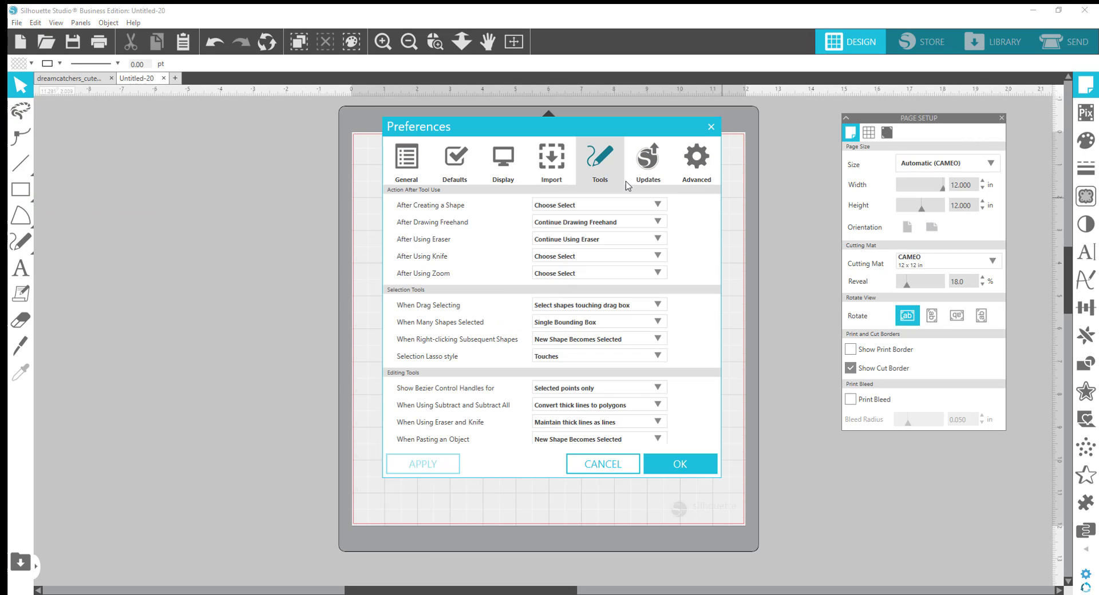
pyautogui.click(658, 222)
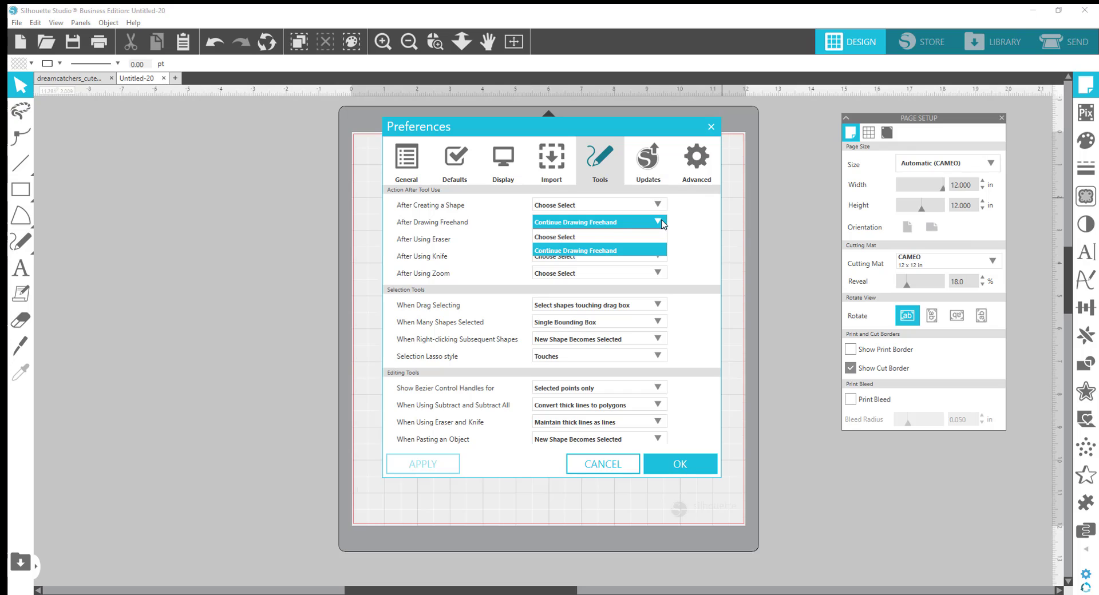
pyautogui.click(574, 235)
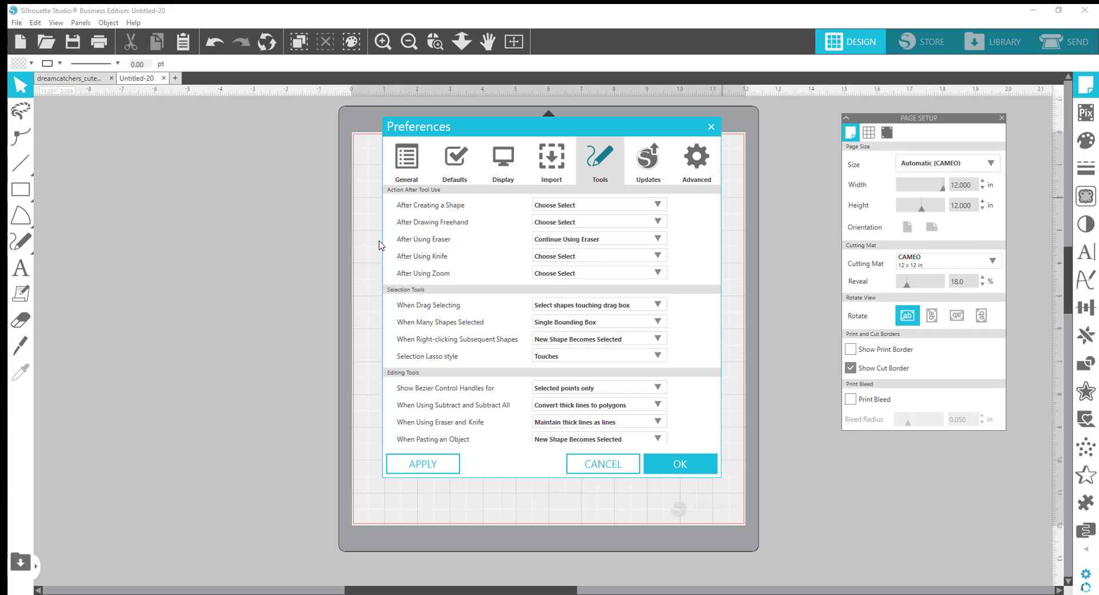
pyautogui.click(538, 239)
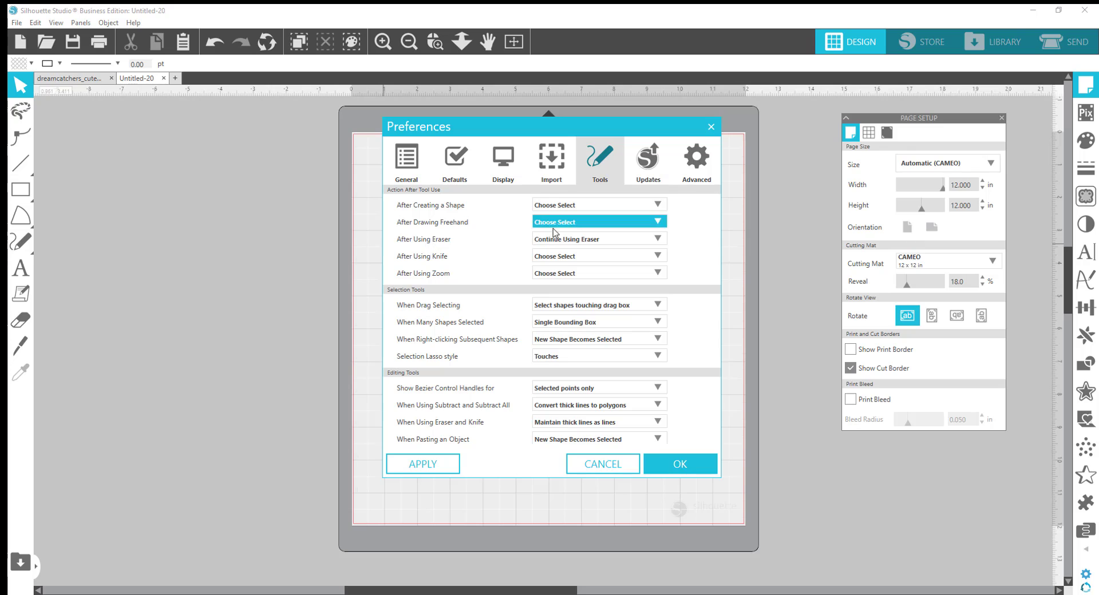
pyautogui.click(593, 241)
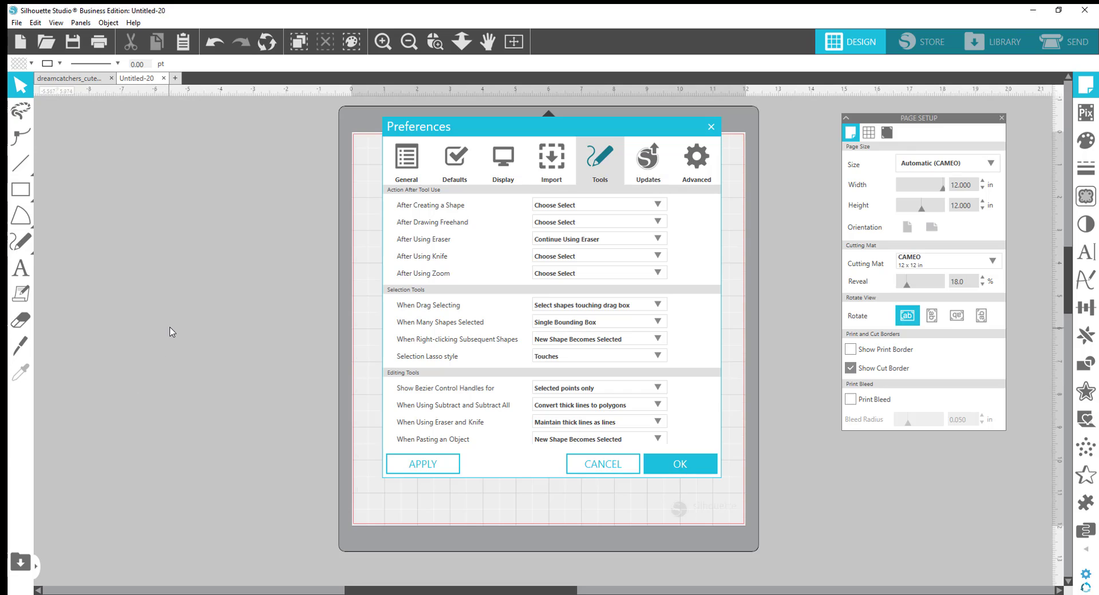
pyautogui.click(439, 467)
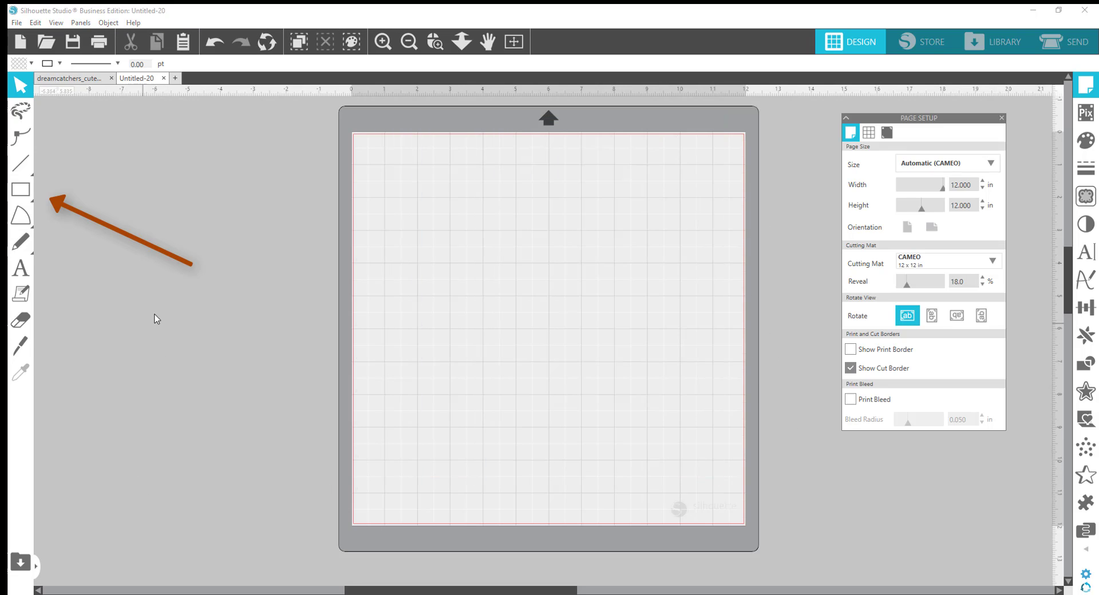
# Step: Draw a filled ellipse about 7 by 6 in across the upper middle of the mat
pyautogui.moveTo(20, 190)
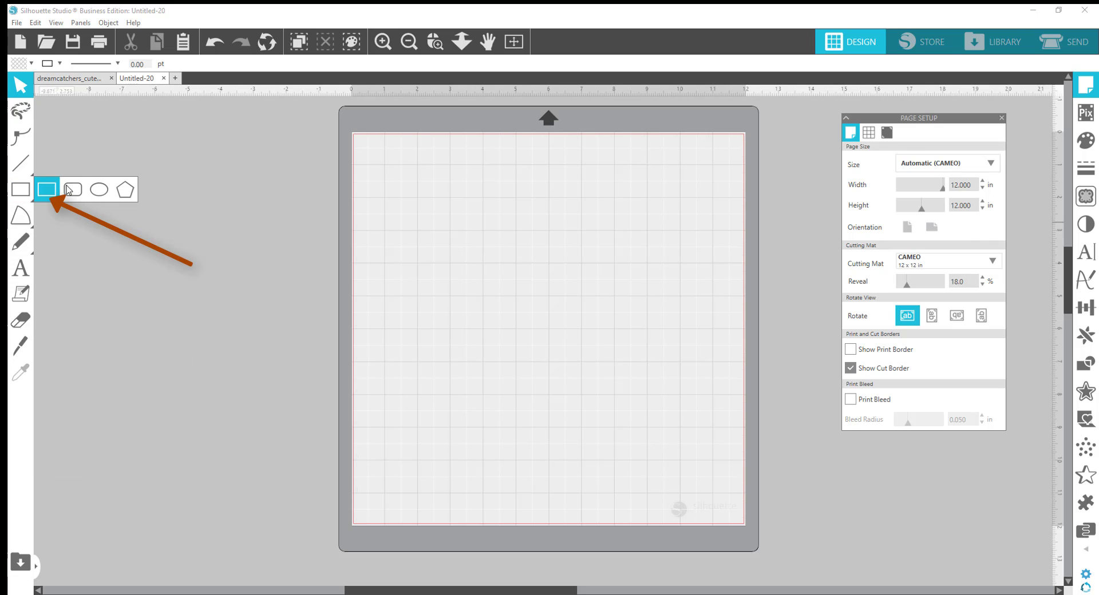
pyautogui.click(98, 190)
pyautogui.moveTo(432, 196); pyautogui.dragTo(667, 394)
# Step: Cut the ellipse with a rising Dovetail knife line across its middle and pull the lower piece down and slightly right
pyautogui.click(20, 346)
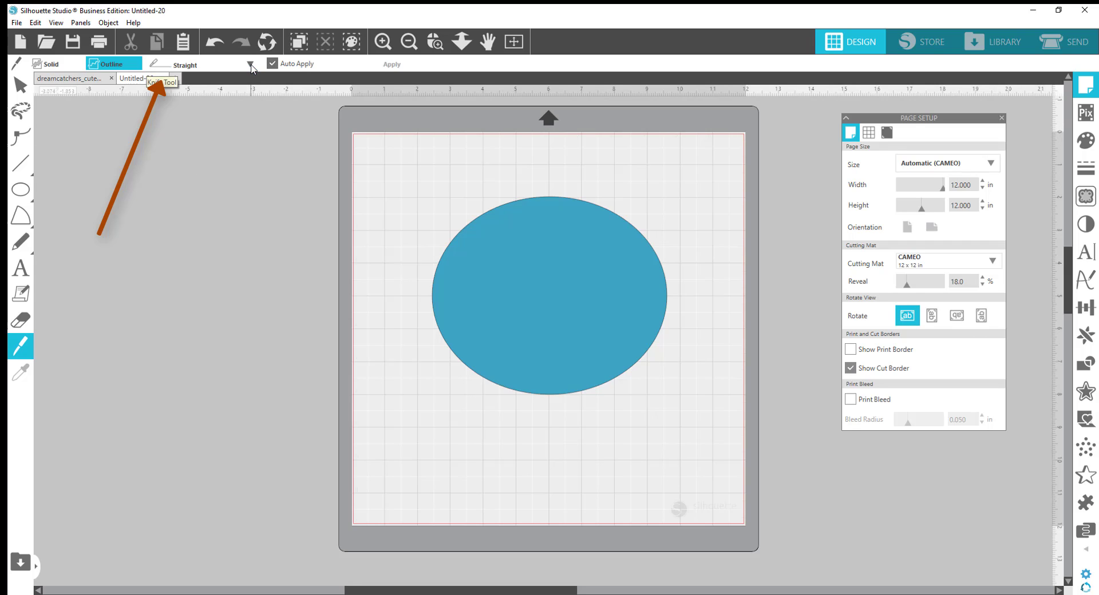
pyautogui.click(252, 67)
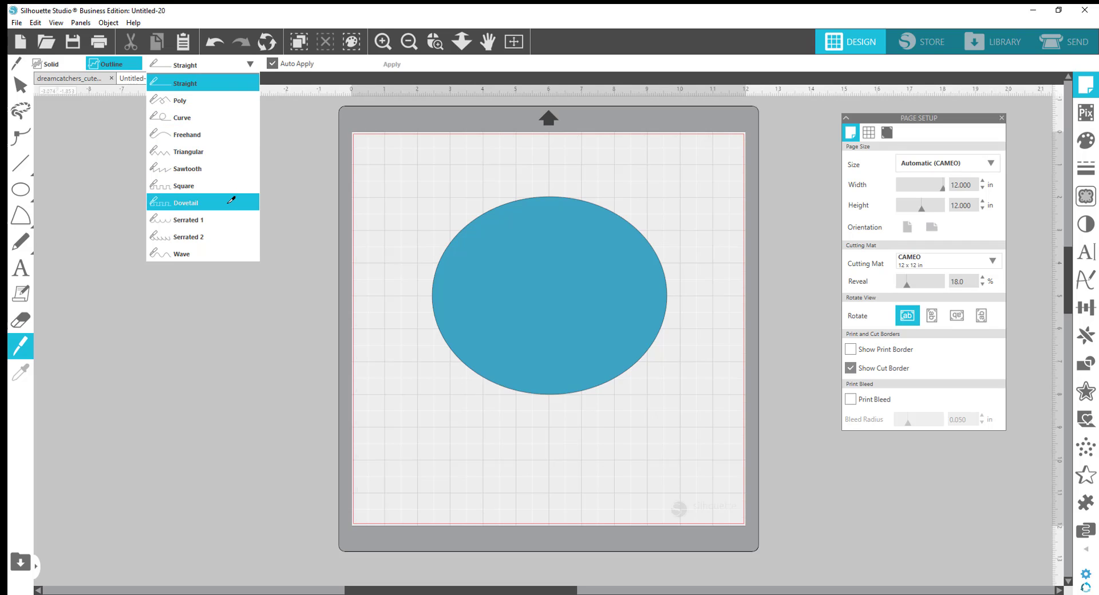
pyautogui.click(231, 200)
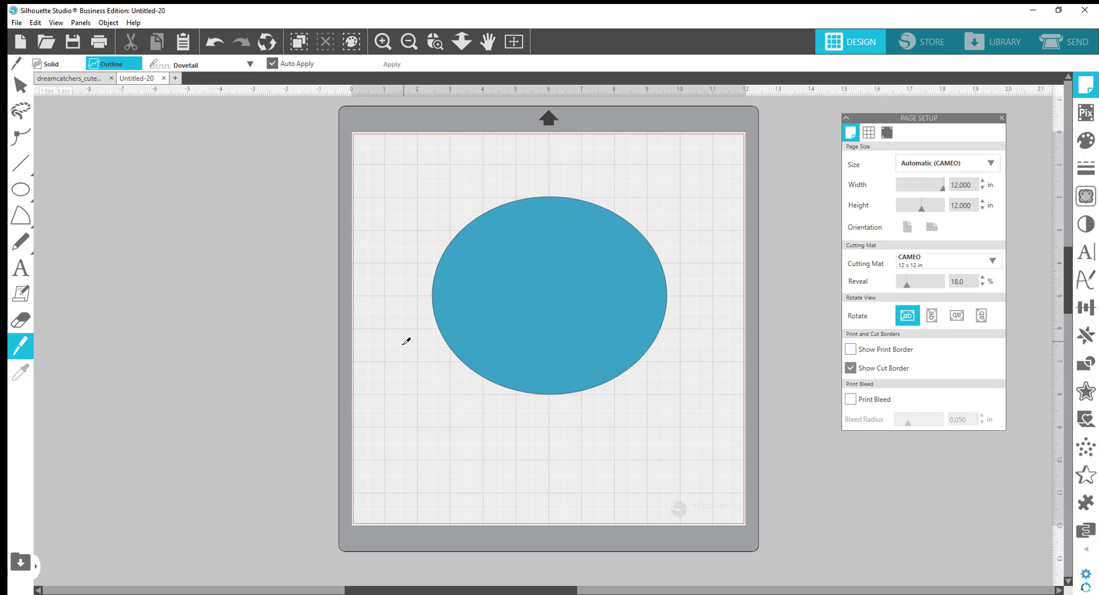
pyautogui.moveTo(402, 345); pyautogui.dragTo(688, 255)
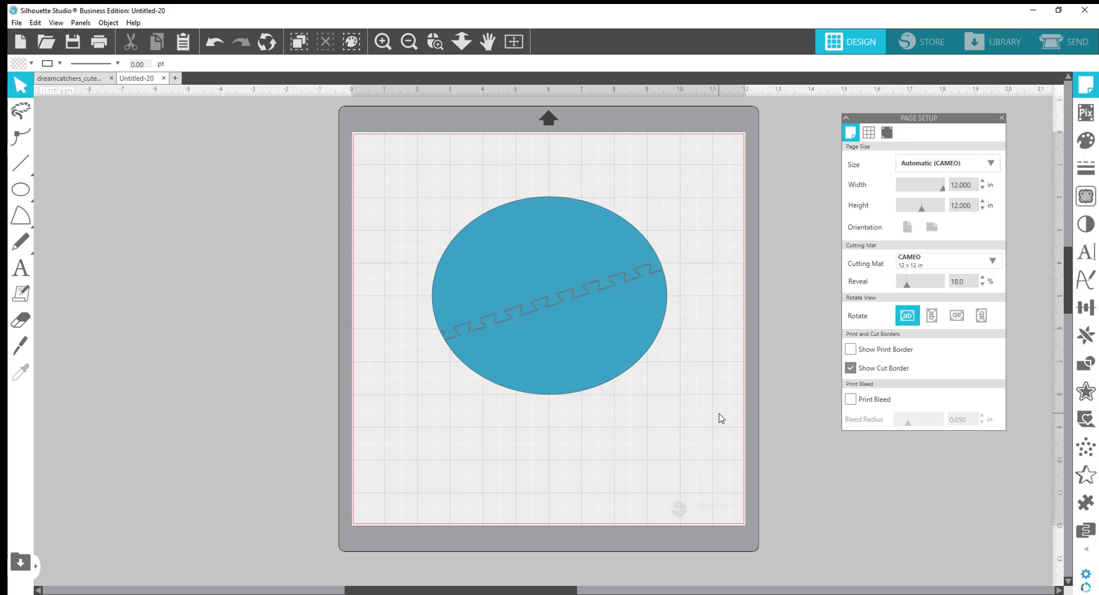
pyautogui.moveTo(579, 361); pyautogui.dragTo(588, 383)
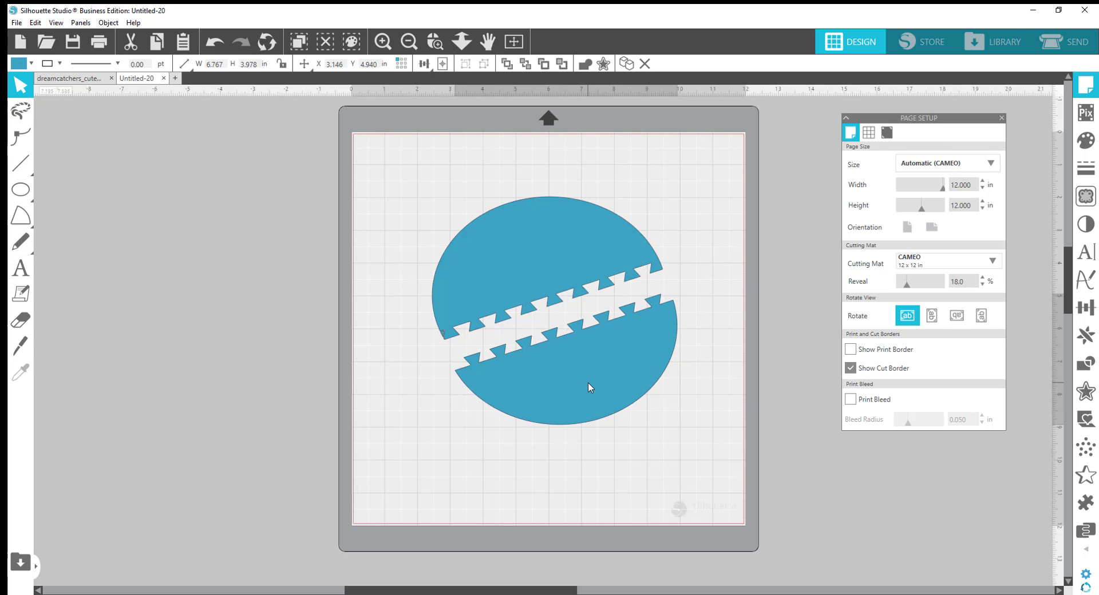
pyautogui.click(388, 389)
# Step: Cut the upper ellipse piece with a Wave knife line running parallel above the dovetail edge
pyautogui.click(23, 354)
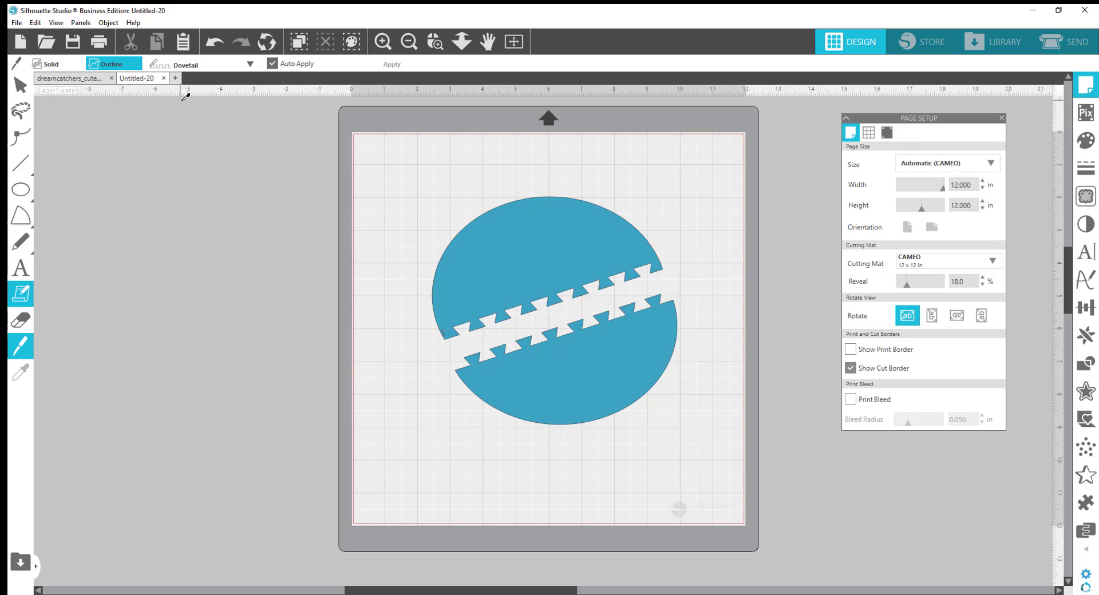
pyautogui.click(229, 65)
pyautogui.click(229, 65)
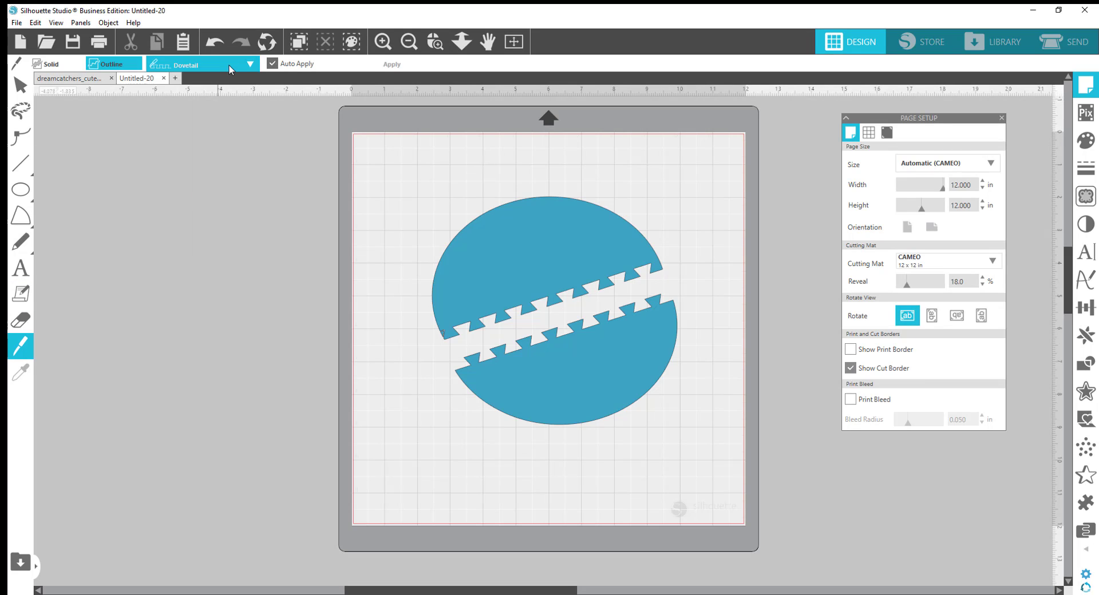
pyautogui.click(229, 65)
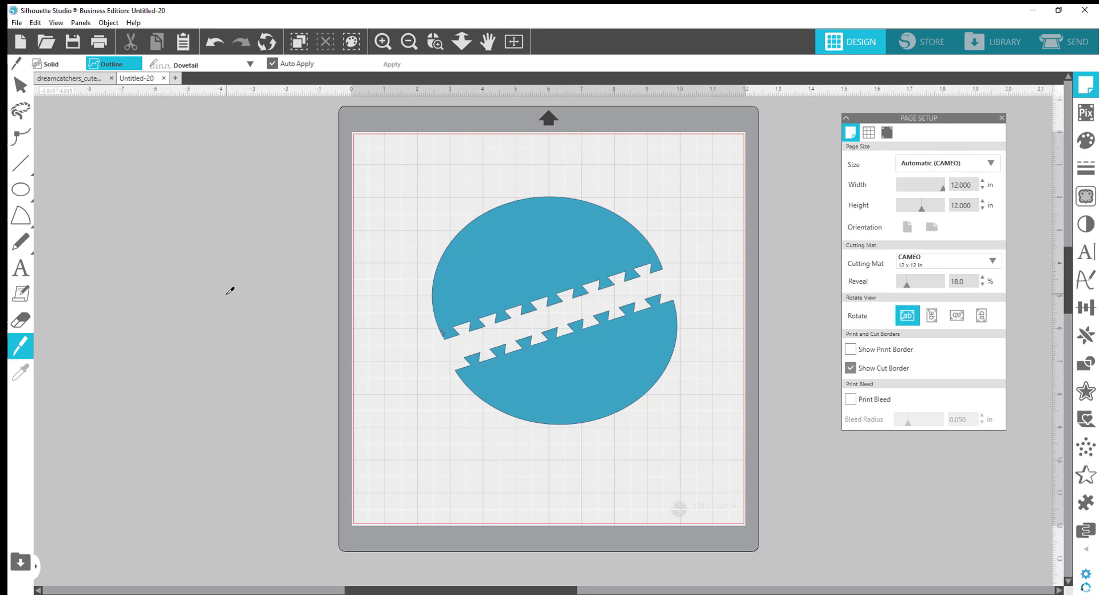
pyautogui.click(201, 63)
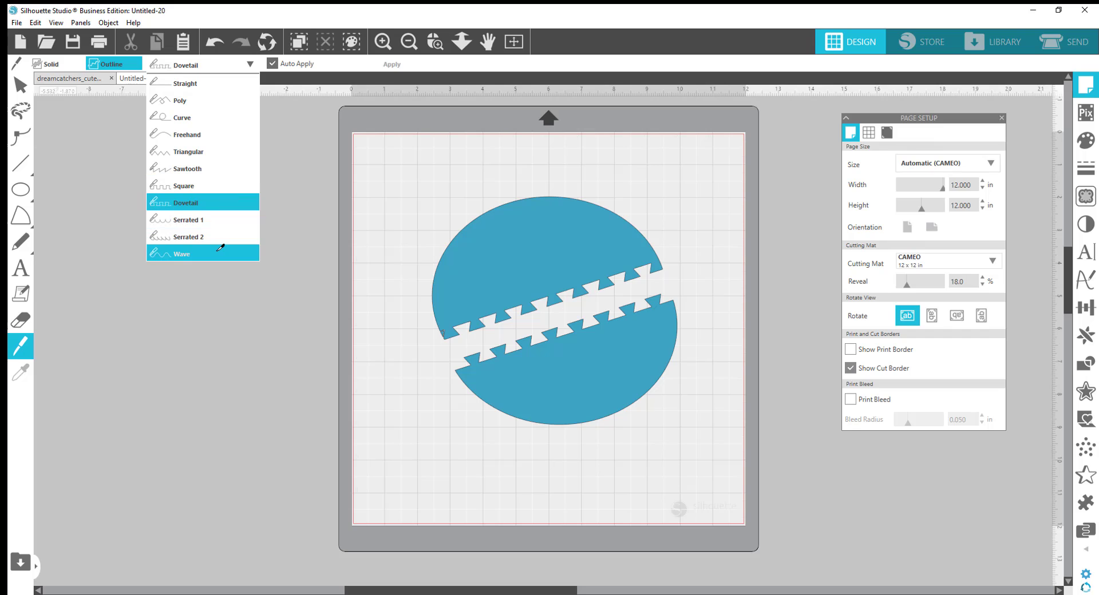
pyautogui.click(220, 254)
pyautogui.moveTo(409, 319)
pyautogui.mouseDown()
pyautogui.moveTo(549, 244)
pyautogui.moveTo(646, 210)
pyautogui.mouseUp()
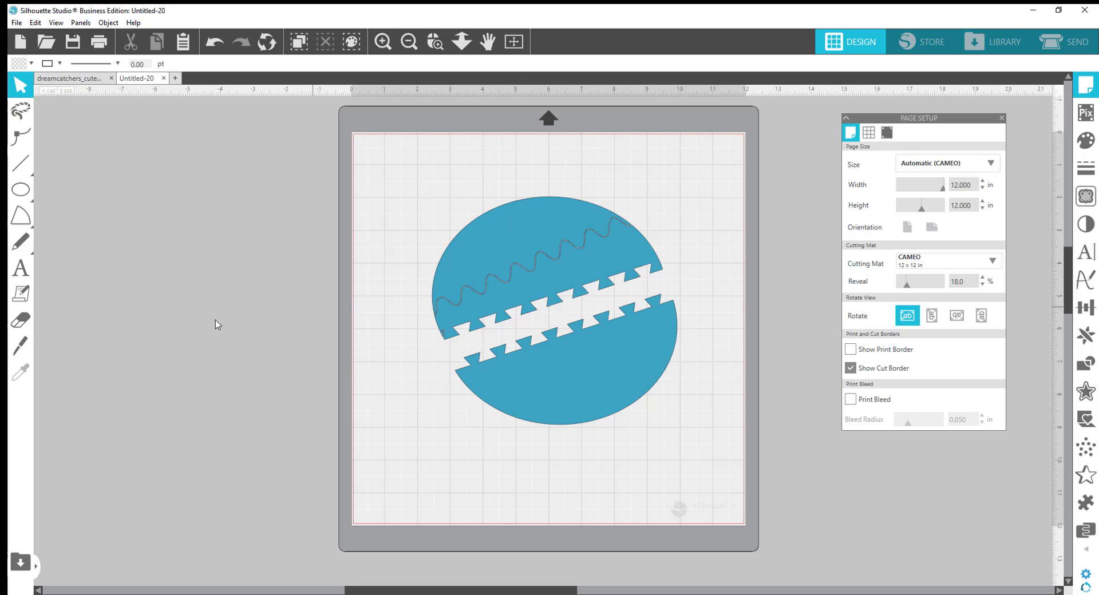
# Step: Separate the two wave-cut pieces, move the tiny dovetail sliver to the mat's left edge, and bring the lower piece closer
pyautogui.click(10, 104)
pyautogui.click(20, 84)
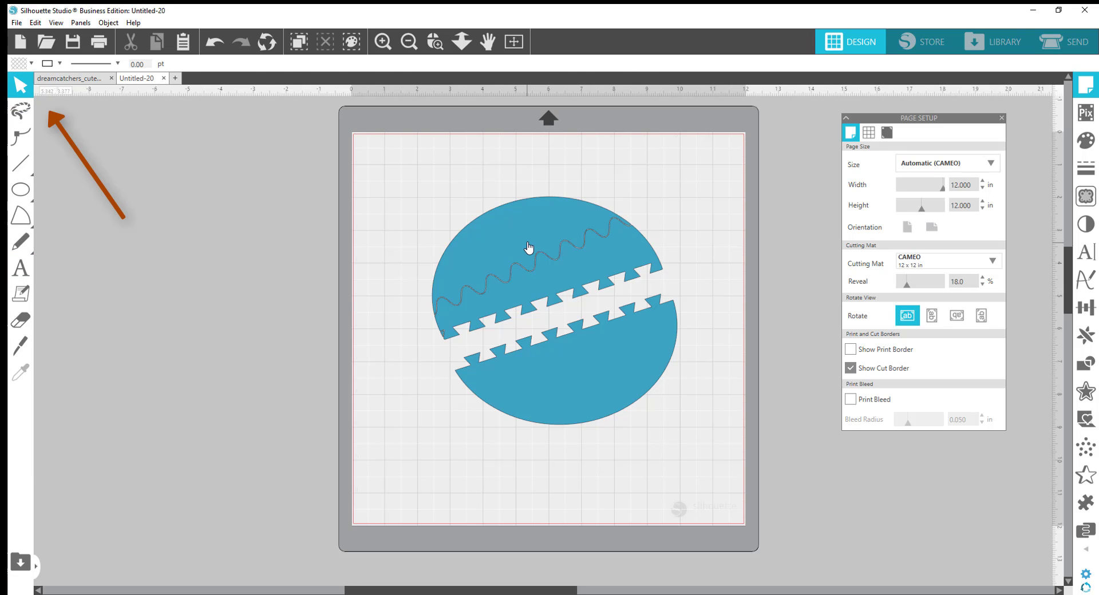
pyautogui.moveTo(523, 241); pyautogui.dragTo(485, 208)
pyautogui.moveTo(587, 283); pyautogui.dragTo(566, 272)
pyautogui.click(439, 335)
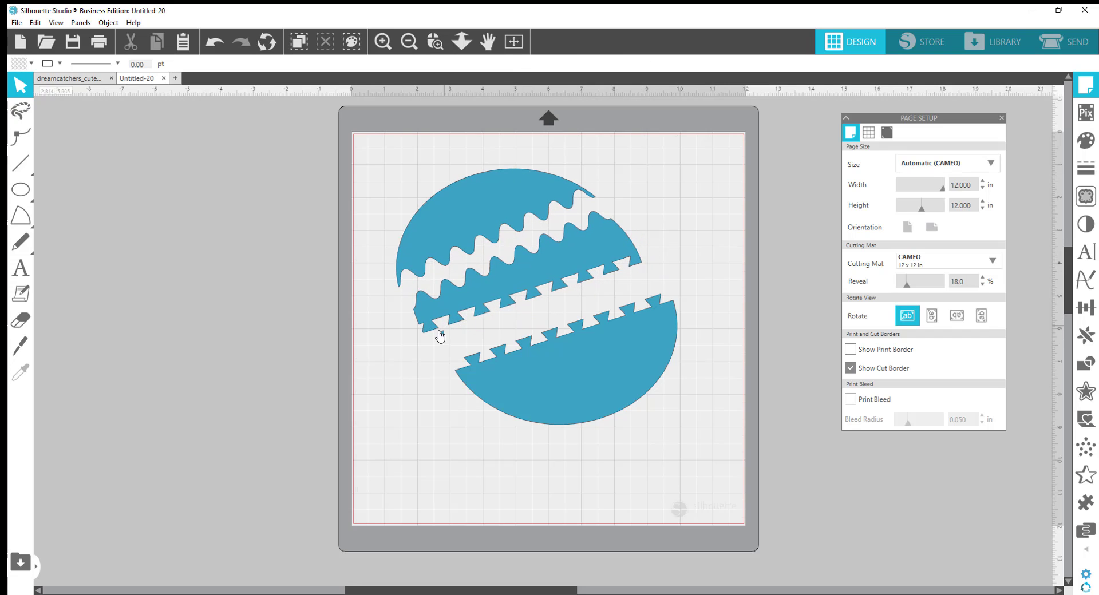
pyautogui.moveTo(443, 334); pyautogui.dragTo(342, 344)
pyautogui.click(577, 369)
pyautogui.moveTo(576, 369); pyautogui.dragTo(552, 353)
pyautogui.click(272, 427)
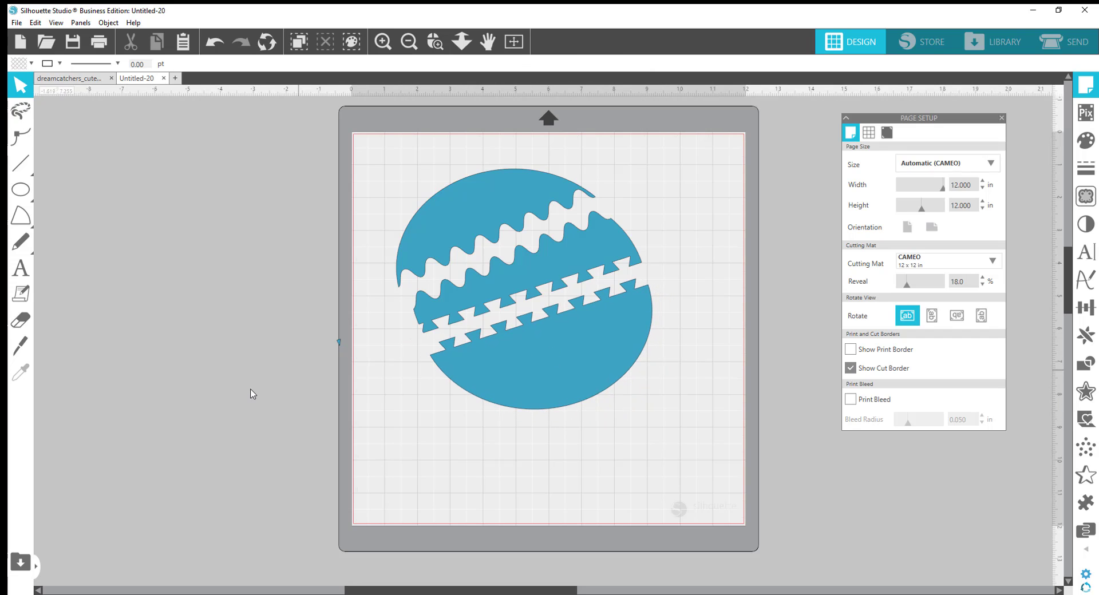
# Step: Cut diagonally down through all the large ellipse pieces with a Straight knife line from upper left to lower right
pyautogui.click(20, 345)
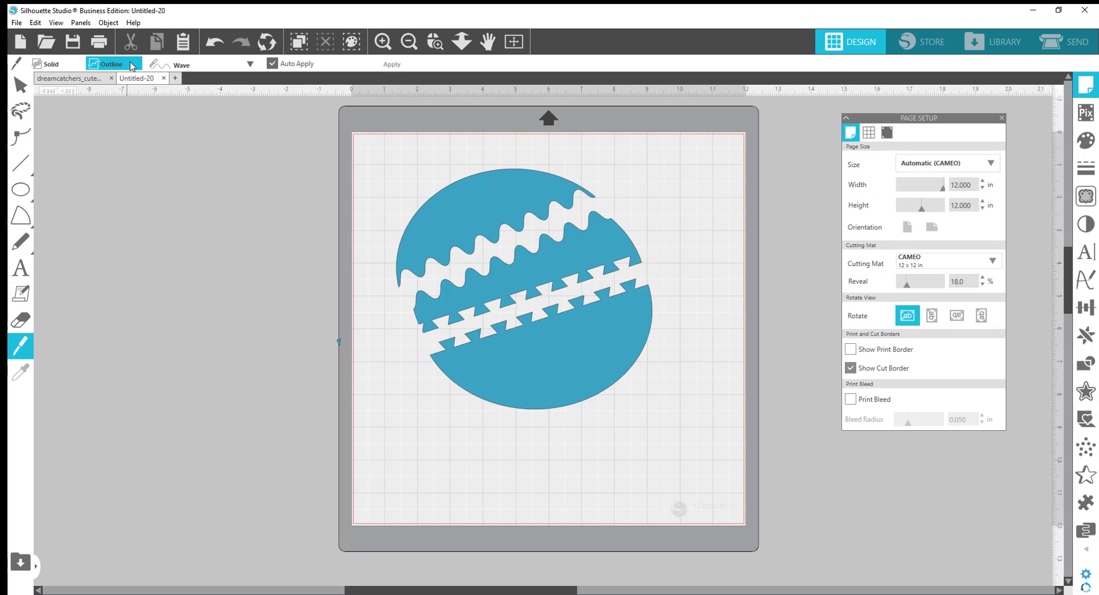
pyautogui.click(165, 67)
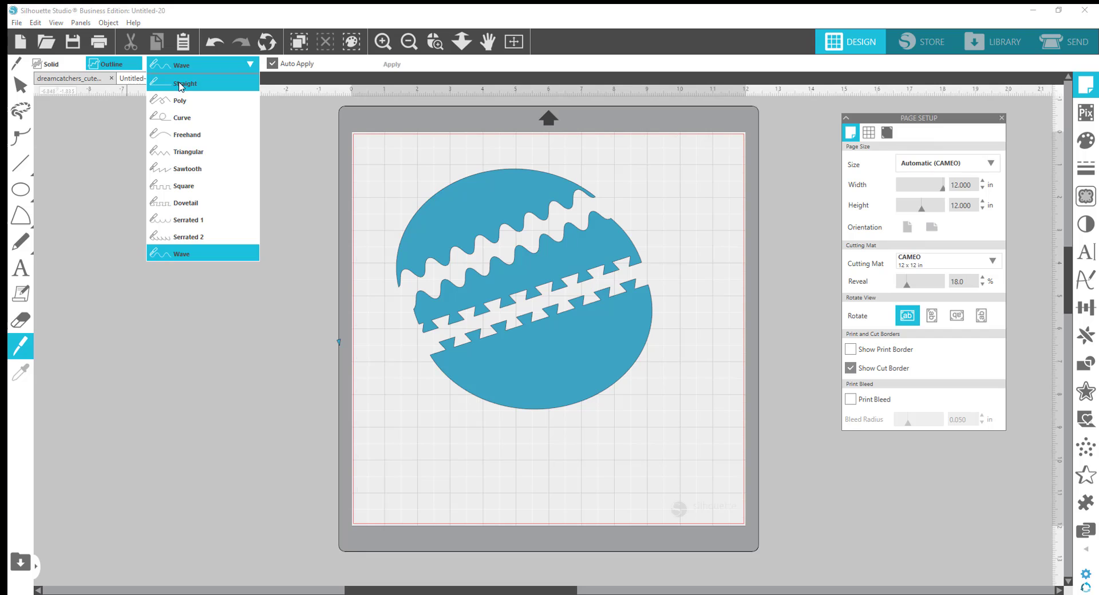
pyautogui.click(177, 83)
pyautogui.moveTo(416, 157); pyautogui.dragTo(659, 440)
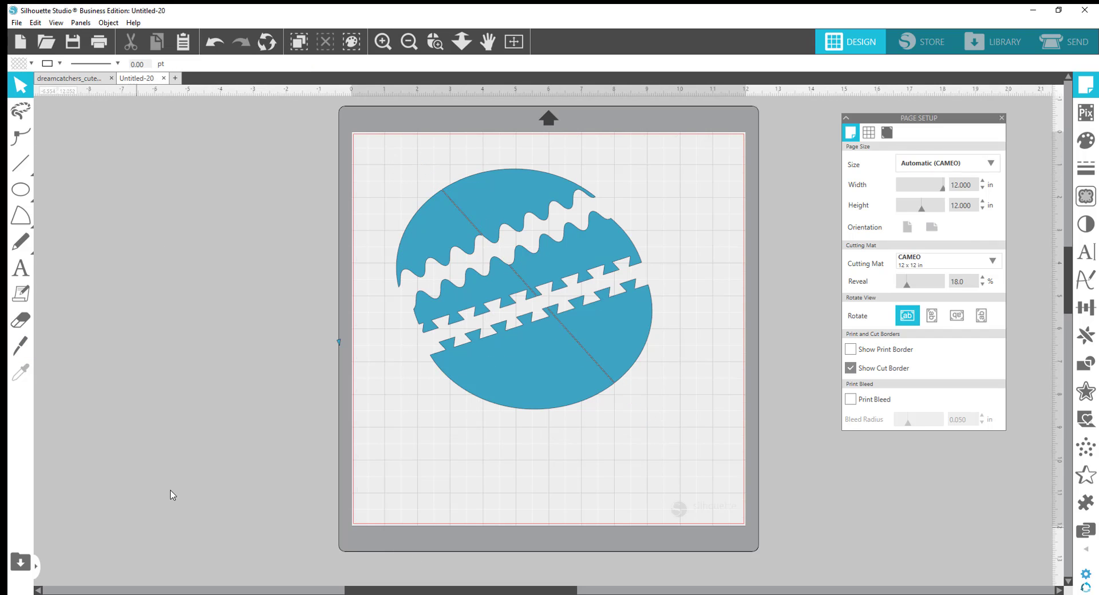
# Step: Move the three pieces left of the diagonal cut away from it, then select the six large pieces and delete them
pyautogui.moveTo(427, 250); pyautogui.dragTo(420, 255)
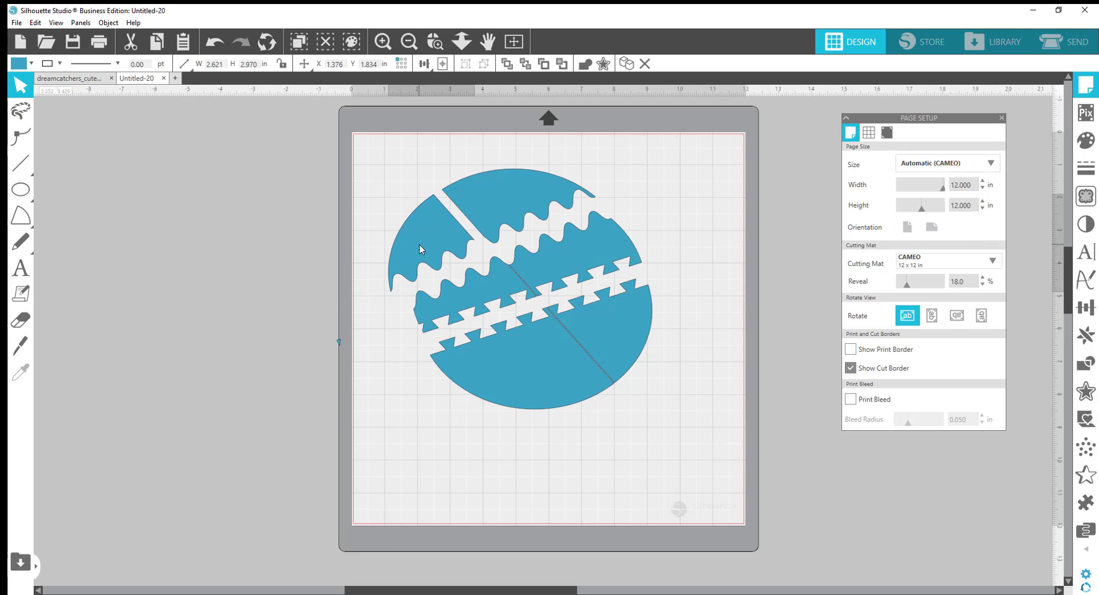
pyautogui.moveTo(478, 300); pyautogui.dragTo(466, 304)
pyautogui.moveTo(527, 372); pyautogui.dragTo(515, 380)
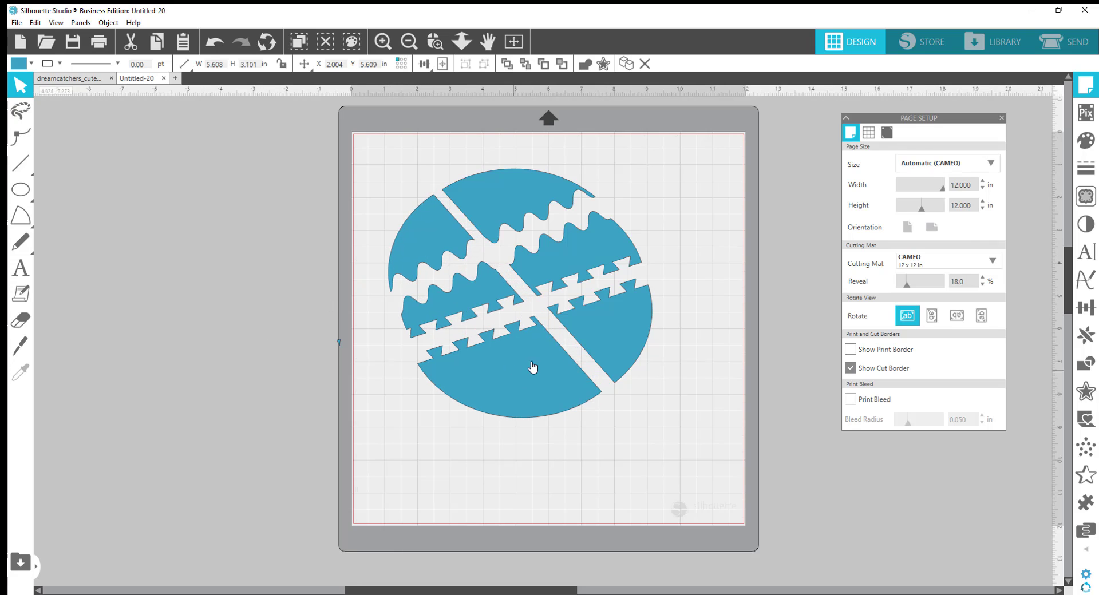
pyautogui.click(461, 440)
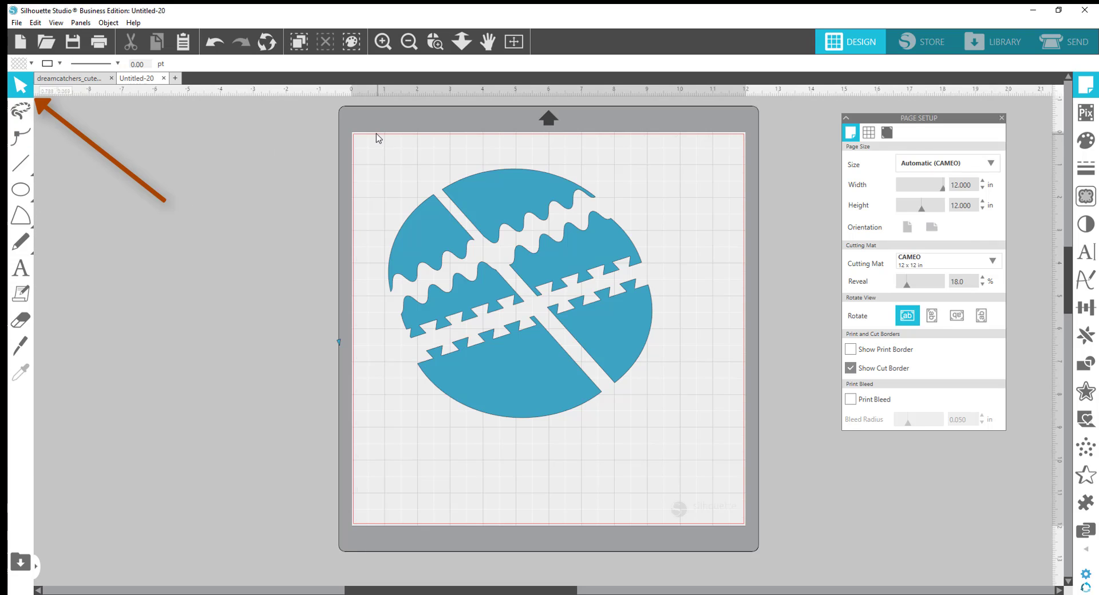
pyautogui.moveTo(375, 161); pyautogui.dragTo(658, 433)
pyautogui.press('Delete')
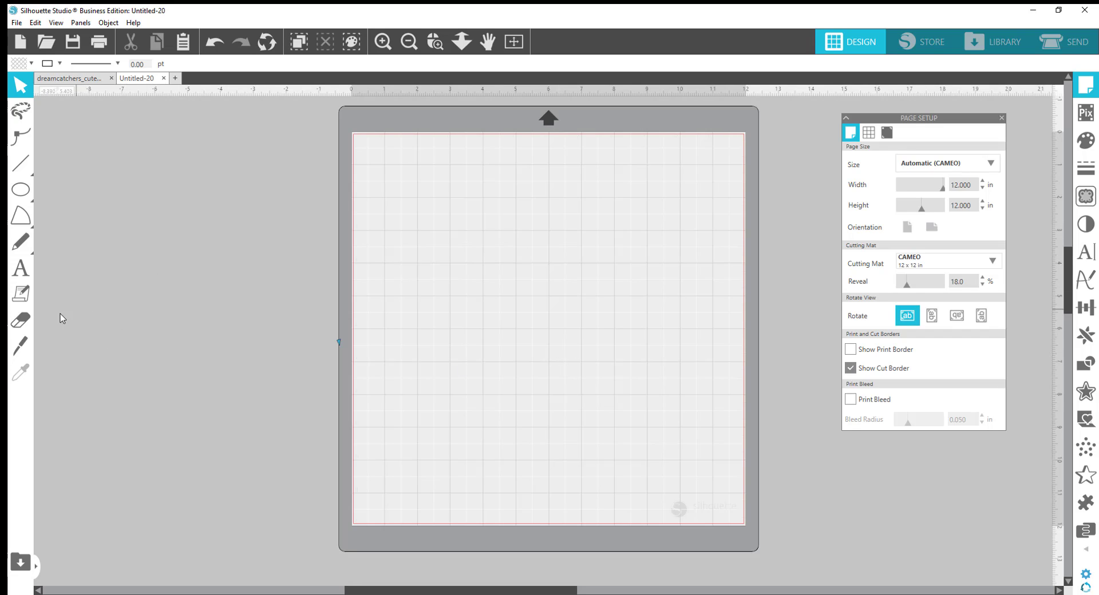
# Step: In the tool preferences, set the action after using the knife to Continue Using Knife and accept the change
pyautogui.click(36, 23)
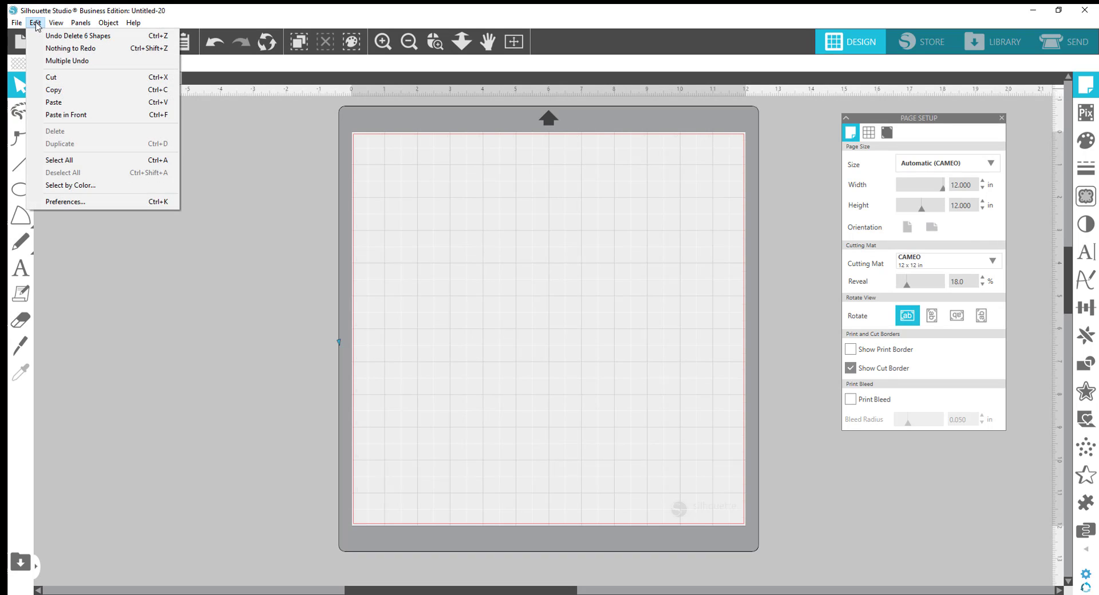
pyautogui.click(72, 204)
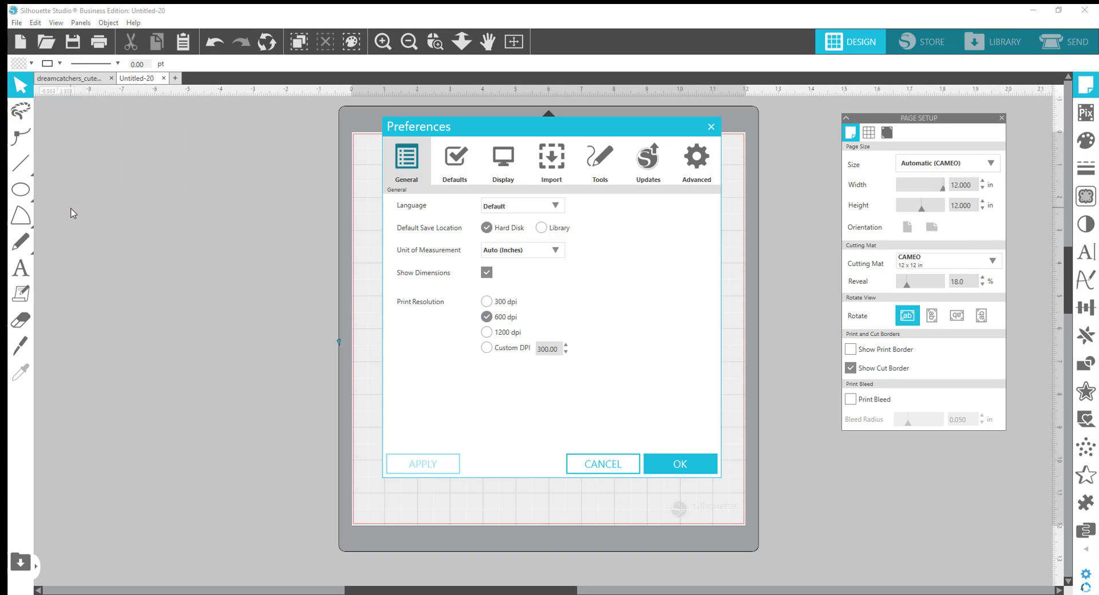
pyautogui.click(607, 166)
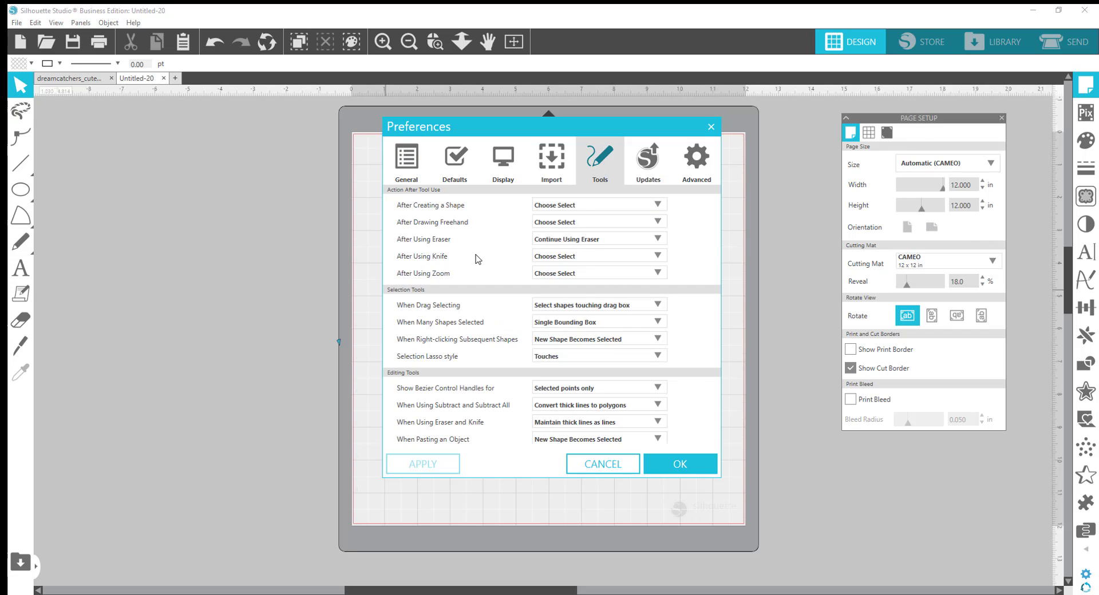
pyautogui.click(658, 261)
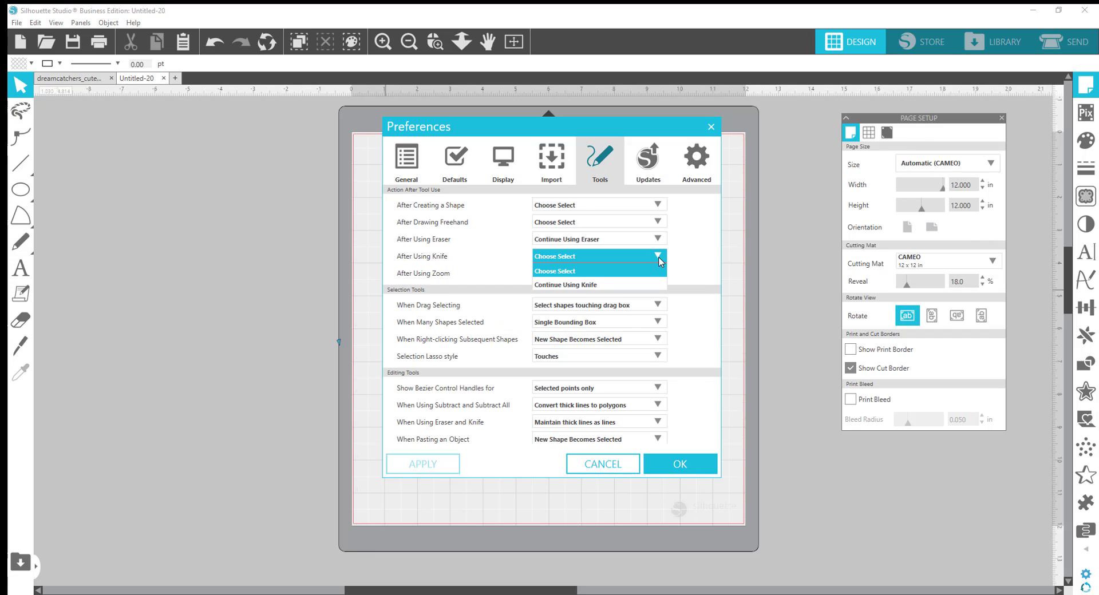
pyautogui.click(639, 285)
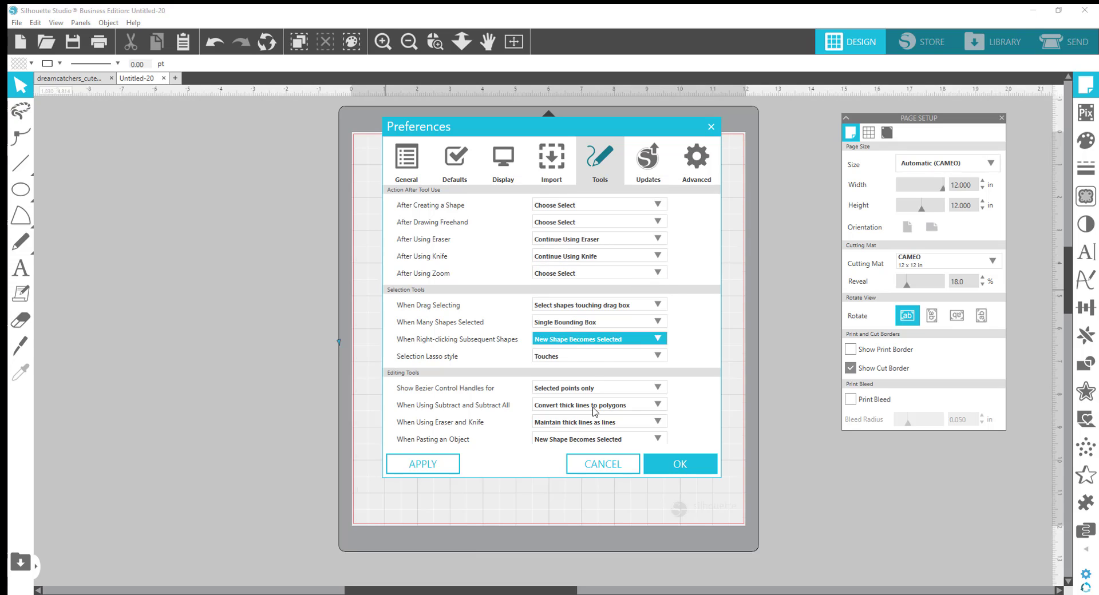
pyautogui.click(677, 468)
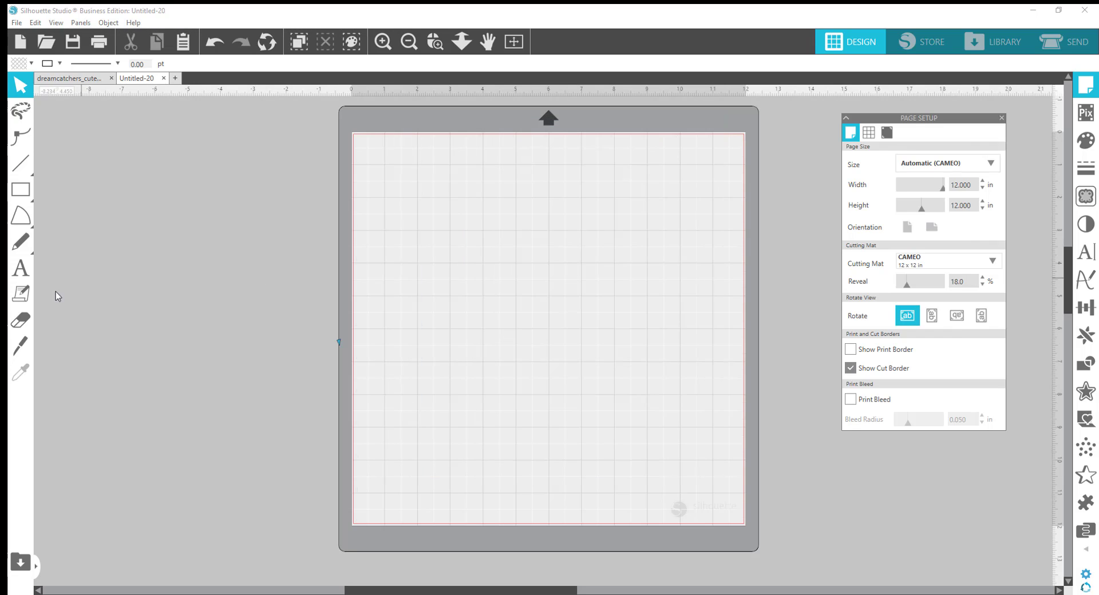
# Step: Draw an ellipse about 5.5 in wide and 6.8 in high on the upper middle of the empty mat
pyautogui.click(20, 199)
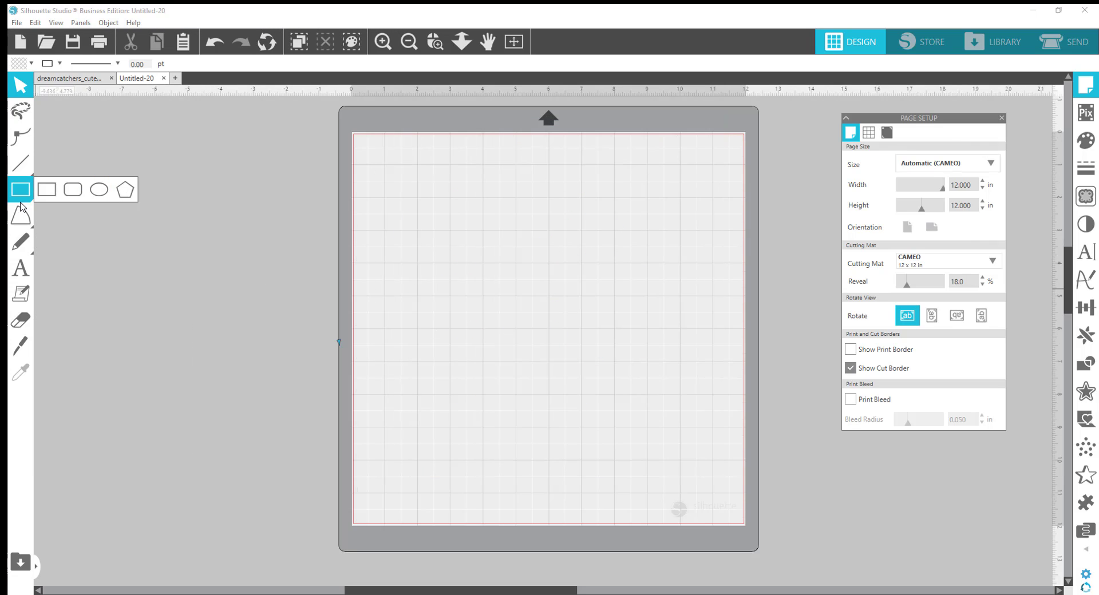
pyautogui.click(99, 189)
pyautogui.moveTo(456, 180); pyautogui.dragTo(641, 406)
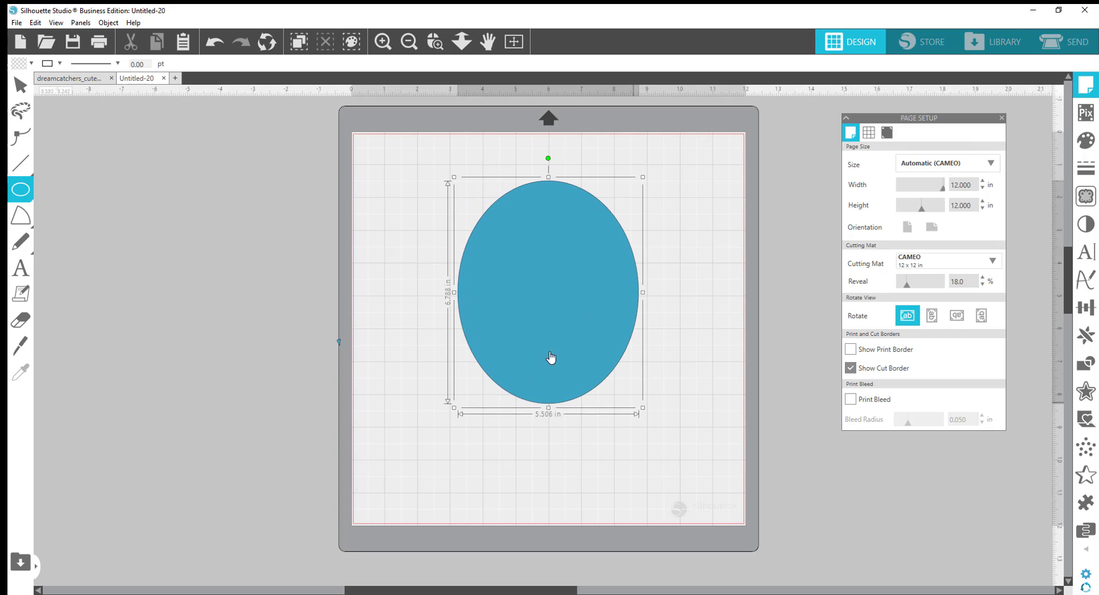
# Step: Cut across the upper part of the ellipse with a Square knife line rising to the right, and move the upper piece up away from it
pyautogui.click(17, 354)
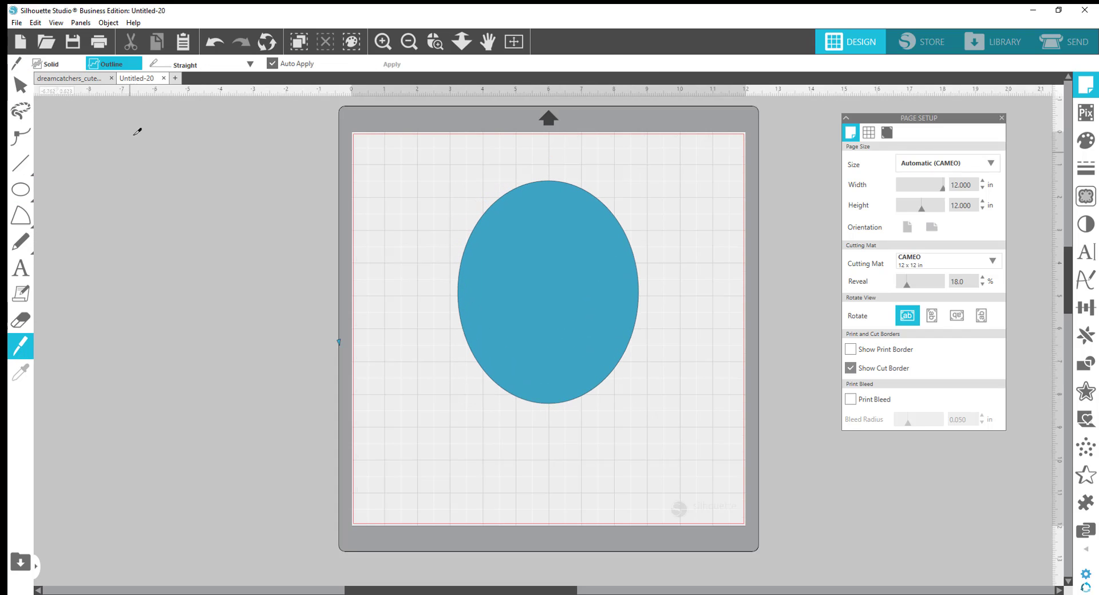
pyautogui.click(175, 67)
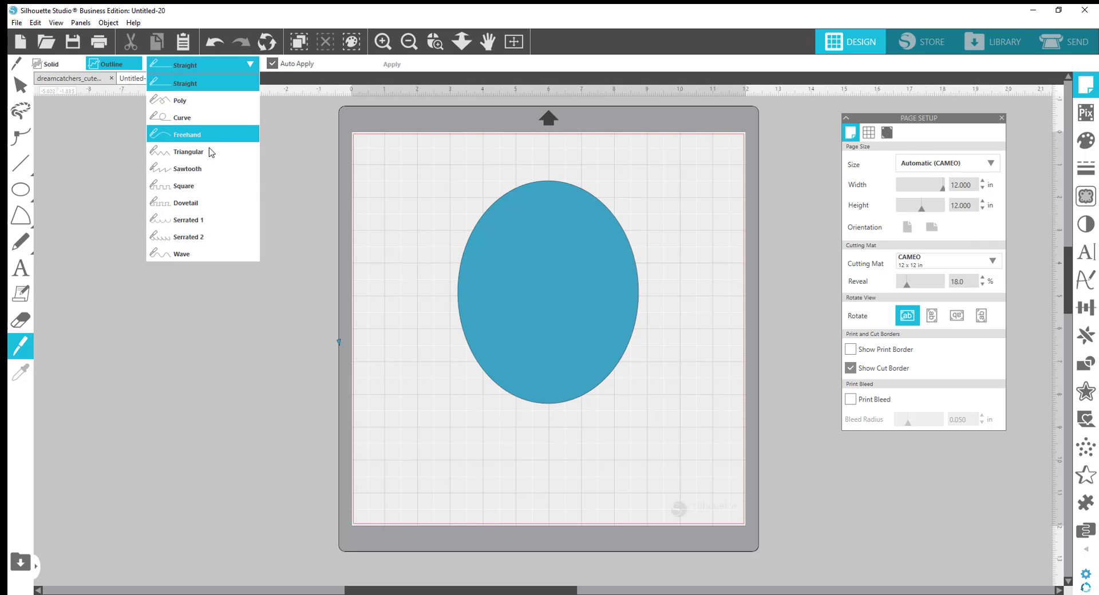
pyautogui.click(212, 186)
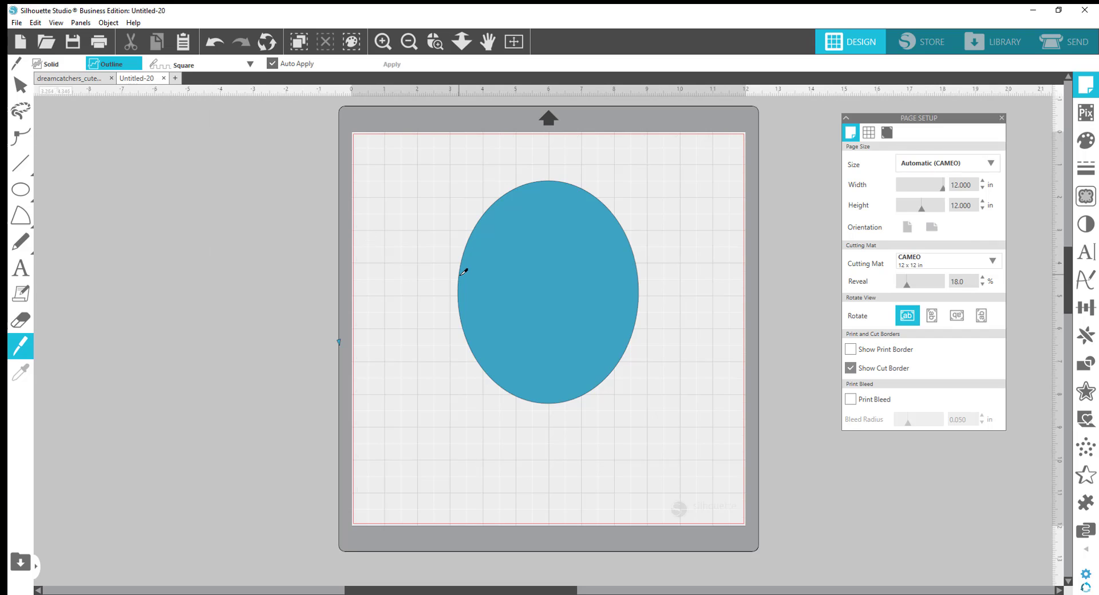
pyautogui.moveTo(437, 272); pyautogui.dragTo(669, 209)
pyautogui.moveTo(527, 212)
pyautogui.mouseDown()
pyautogui.moveTo(524, 198)
pyautogui.moveTo(577, 187)
pyautogui.mouseUp()
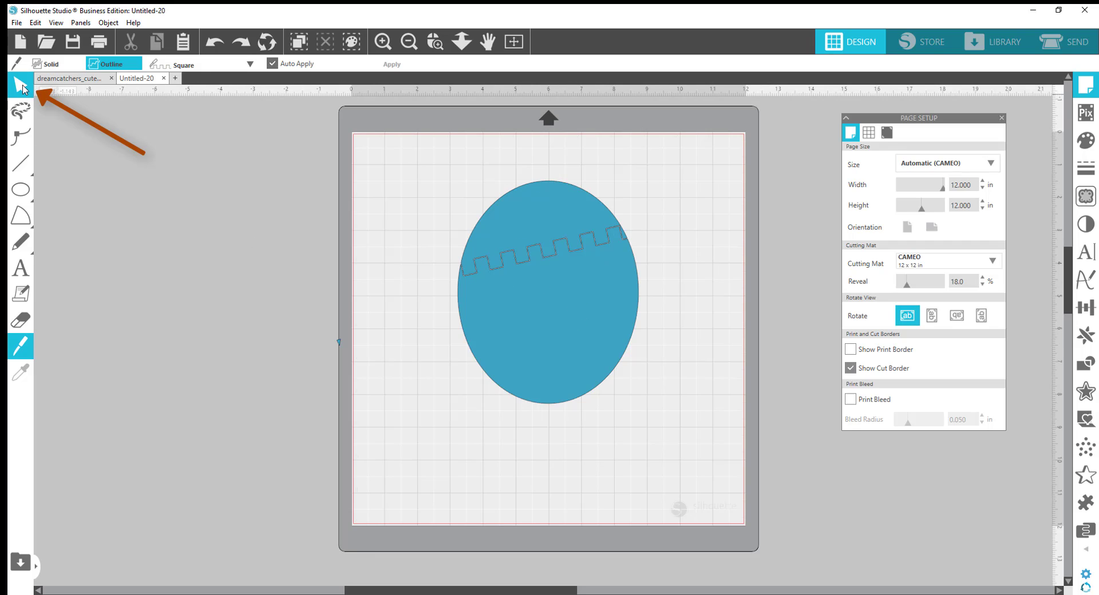
pyautogui.click(22, 86)
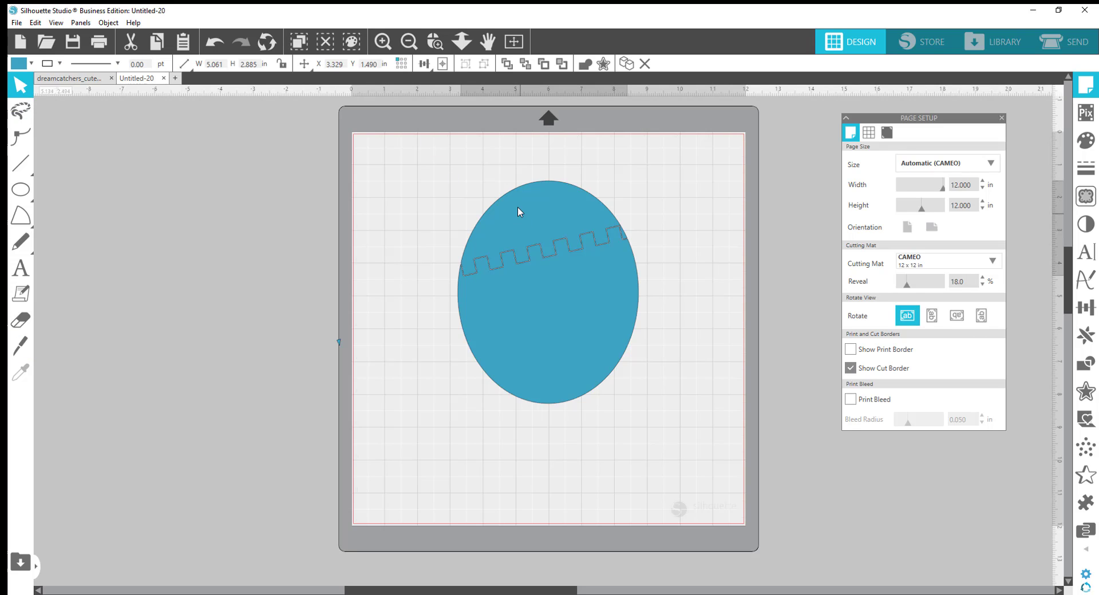
pyautogui.moveTo(517, 214); pyautogui.dragTo(511, 194)
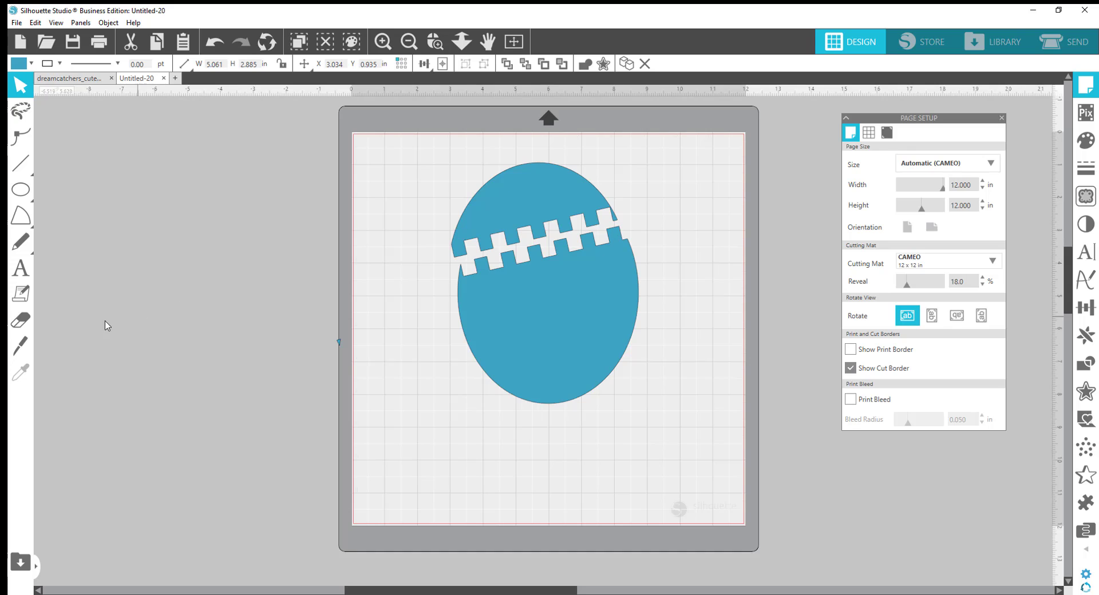
# Step: Cut the lower ellipse piece with a Triangular knife line rising to the right, and move its bottom part down away from the cut
pyautogui.click(21, 345)
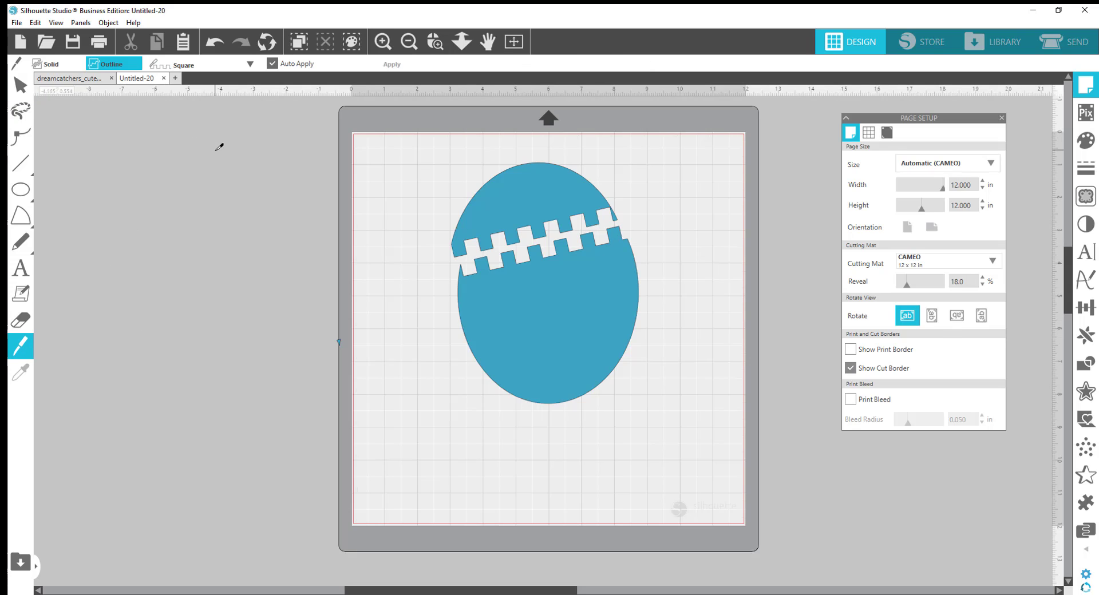
pyautogui.click(251, 66)
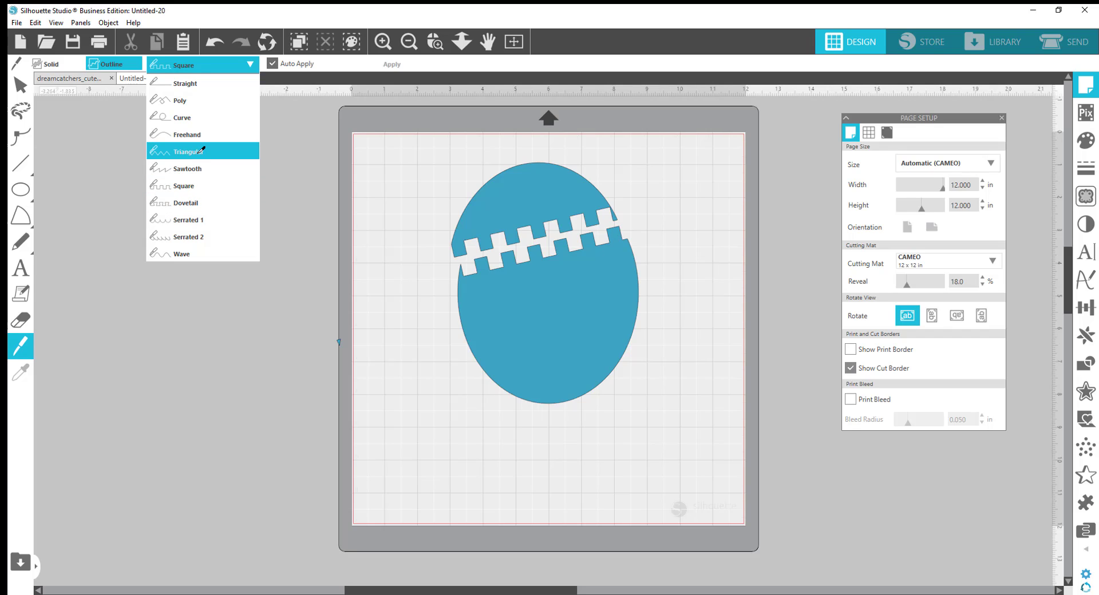
pyautogui.click(200, 151)
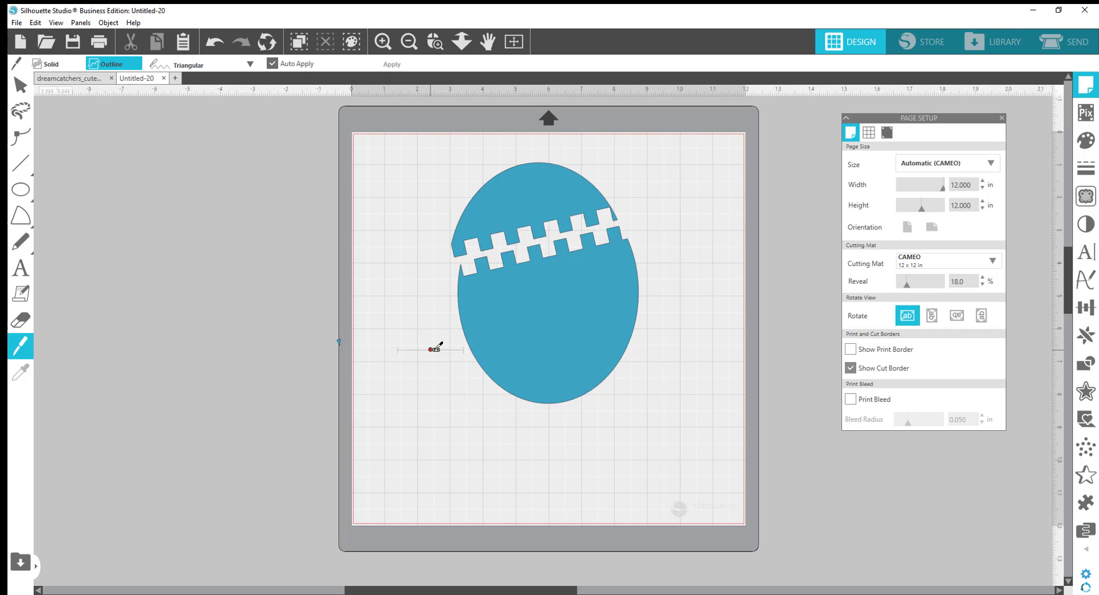
pyautogui.moveTo(435, 348); pyautogui.dragTo(679, 236)
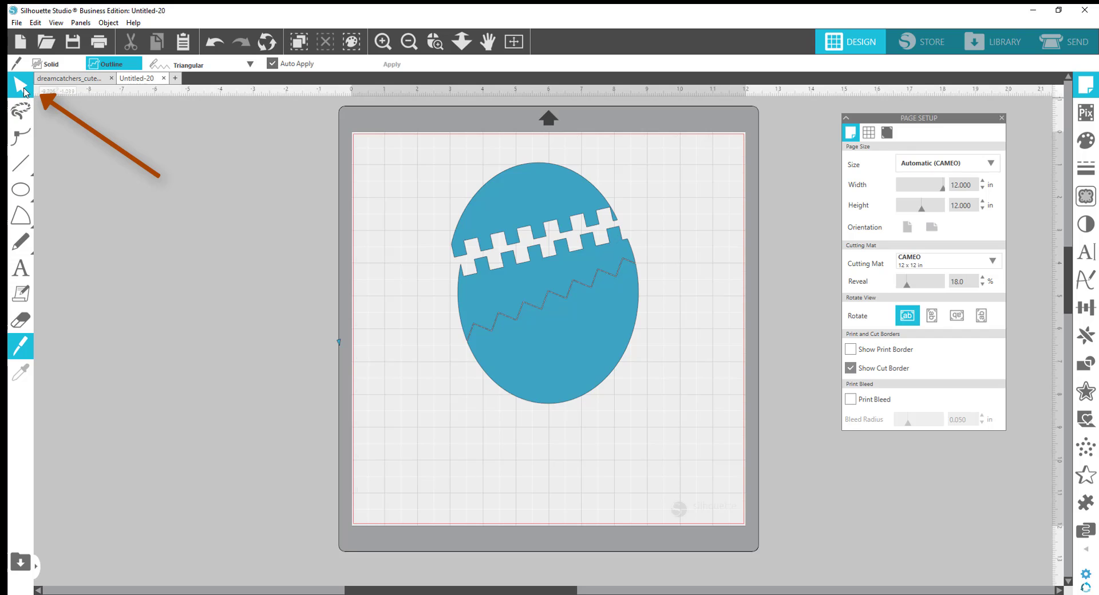
pyautogui.click(23, 89)
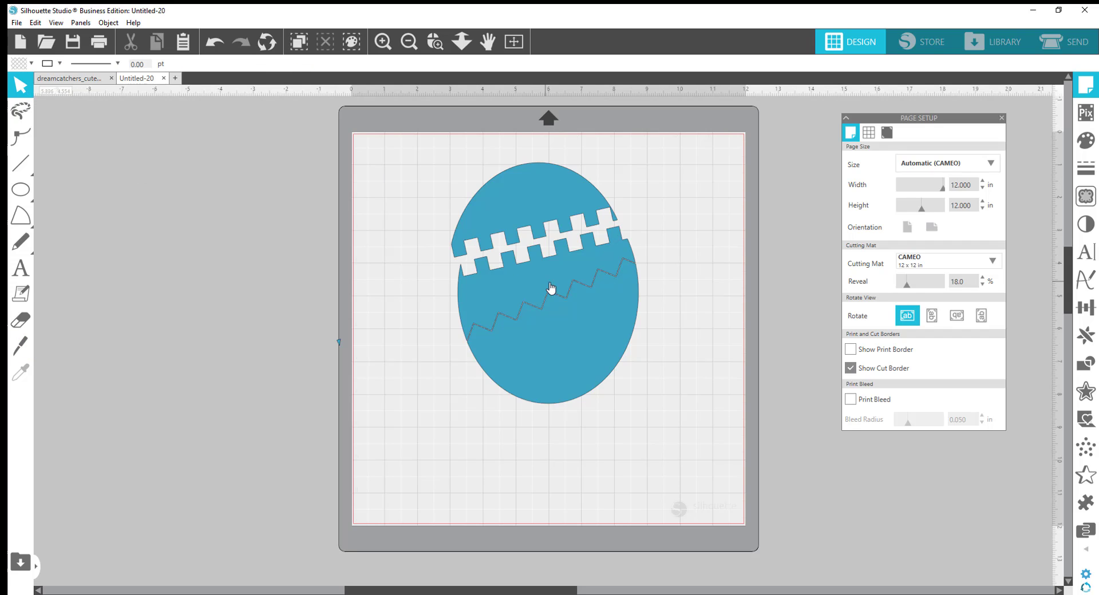
pyautogui.moveTo(564, 326); pyautogui.dragTo(569, 344)
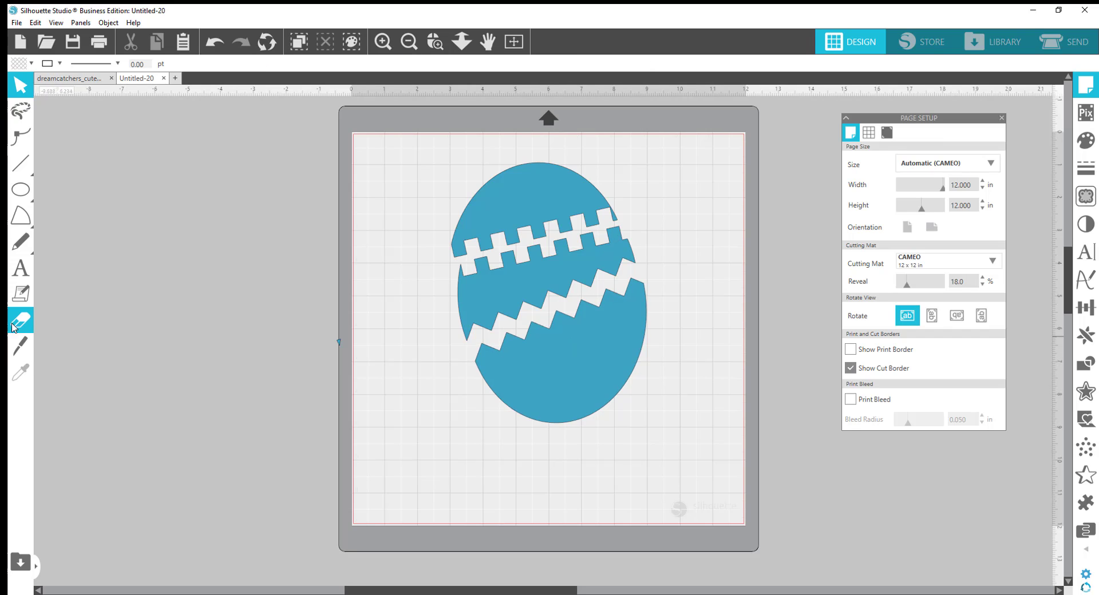
# Step: Cut a winding path with the Curve knife from above the ellipse down through all three pieces, ending below the lowest one
pyautogui.click(29, 269)
pyautogui.click(17, 346)
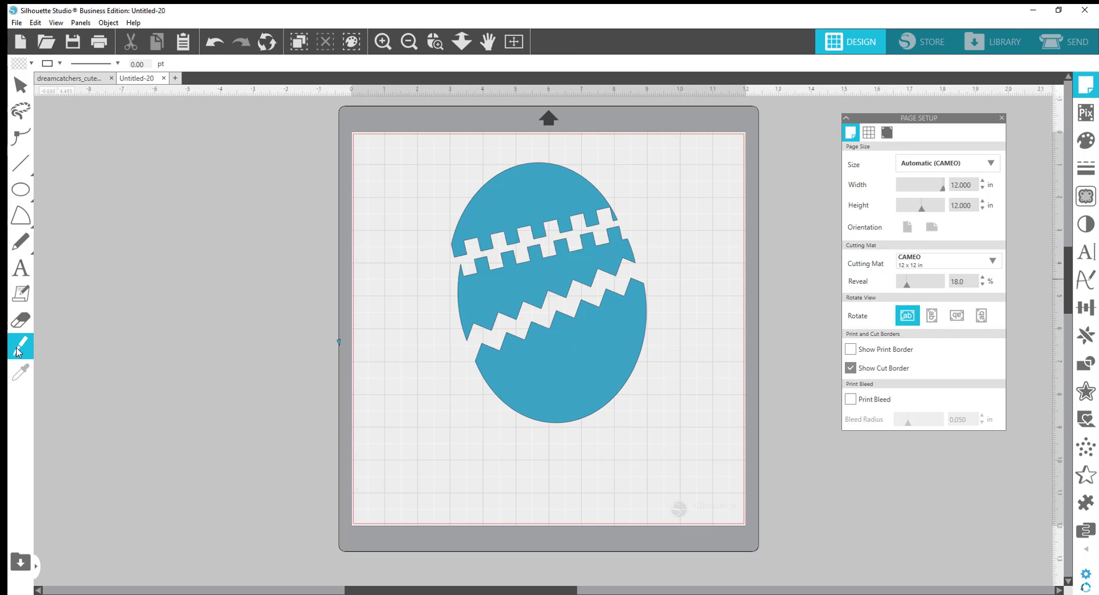
pyautogui.click(251, 68)
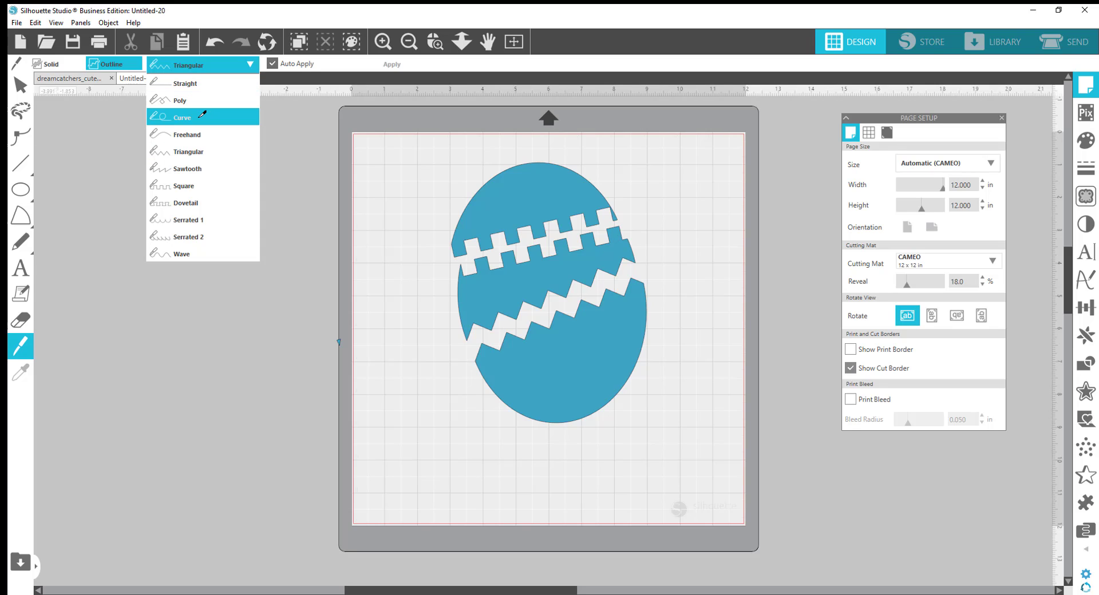
pyautogui.click(202, 115)
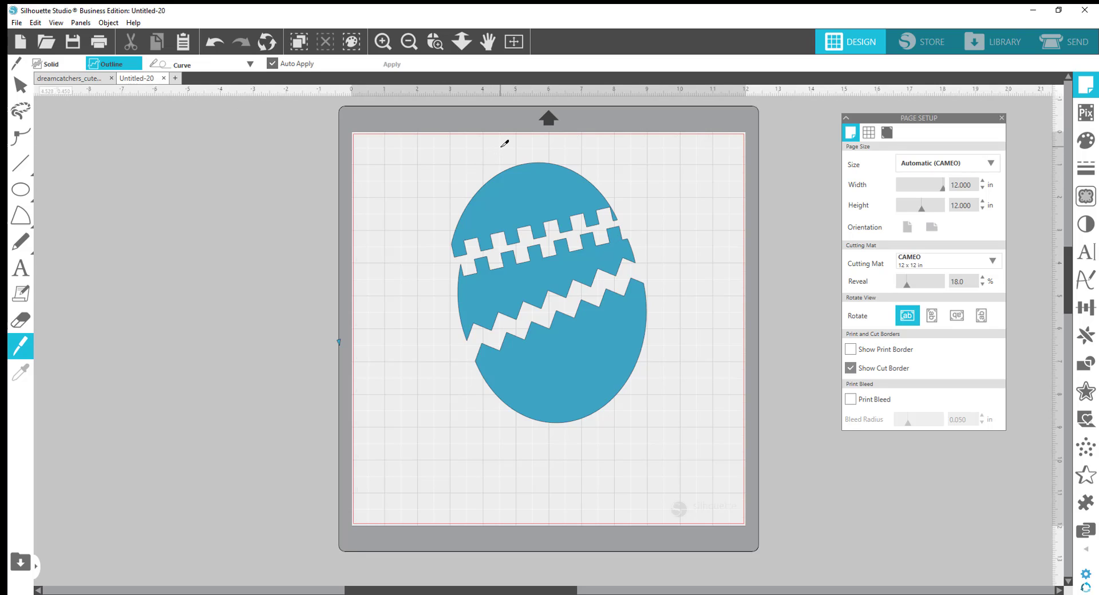
pyautogui.moveTo(501, 146); pyautogui.dragTo(525, 240)
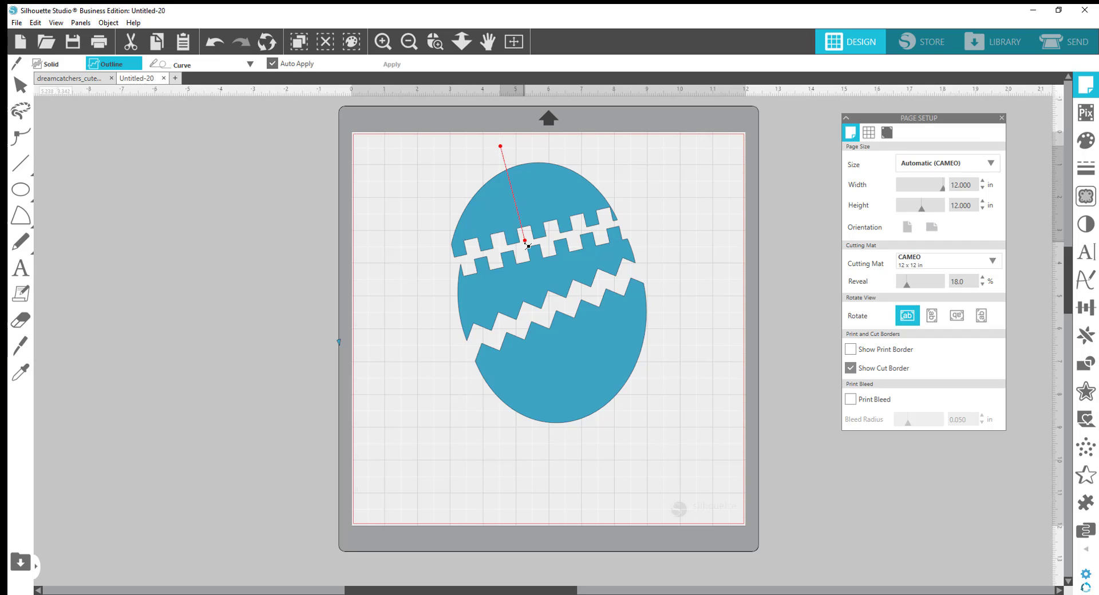
pyautogui.click(531, 333)
pyautogui.click(575, 305)
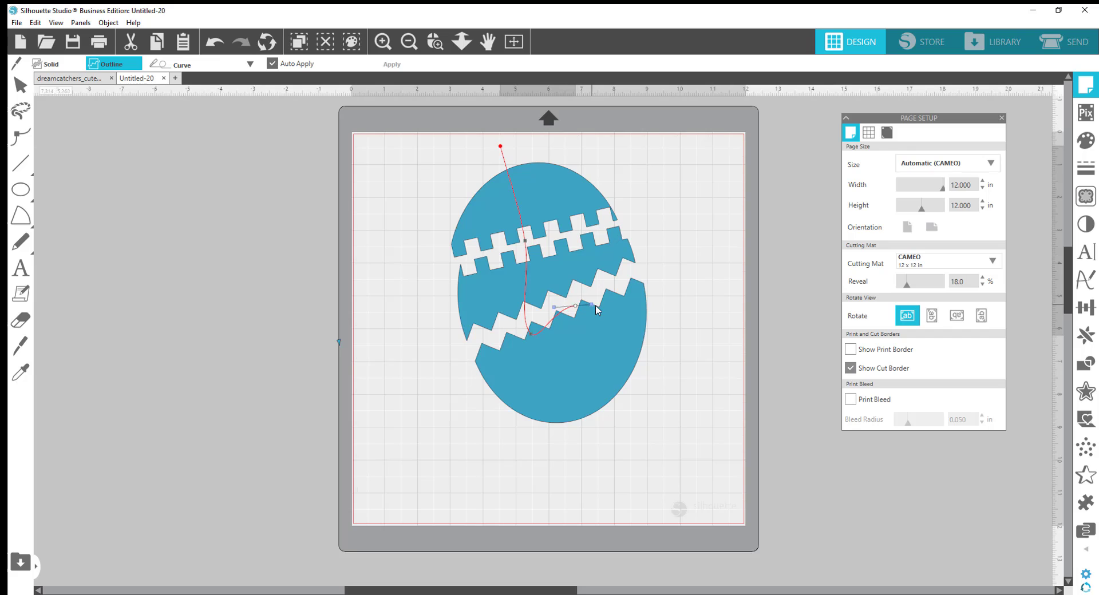
pyautogui.click(601, 347)
pyautogui.click(567, 368)
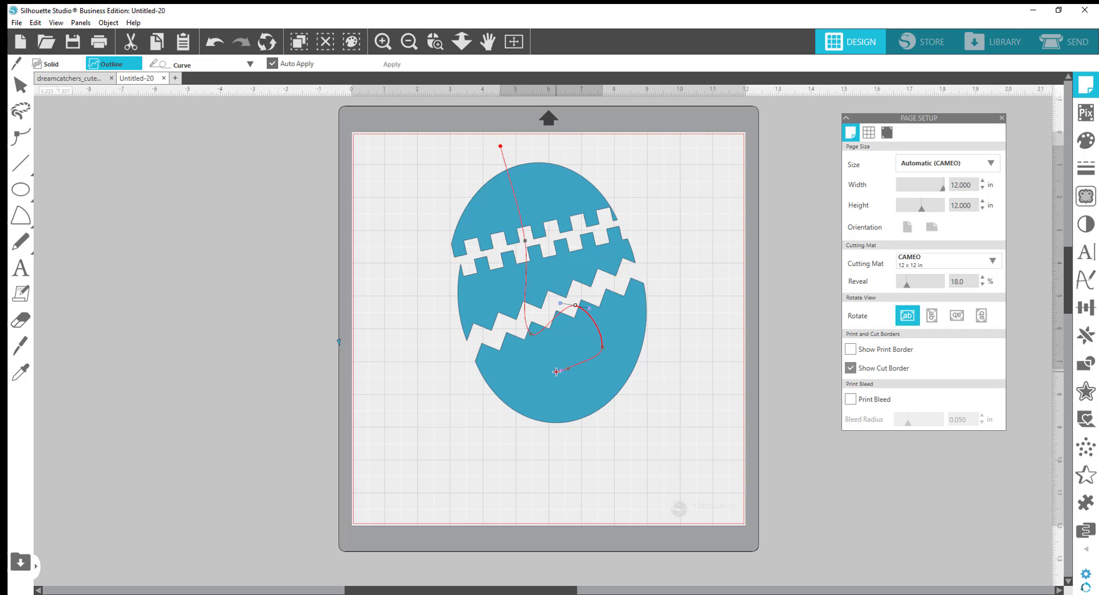
pyautogui.click(540, 381)
pyautogui.doubleClick(534, 390)
pyautogui.click(544, 397)
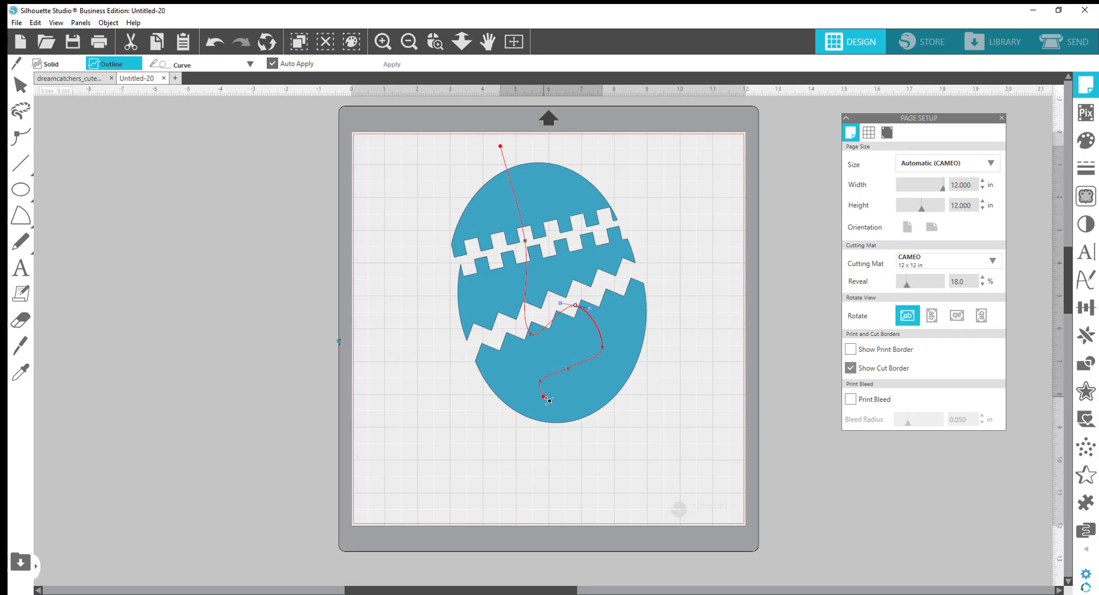
pyautogui.click(577, 393)
pyautogui.click(614, 378)
pyautogui.click(570, 455)
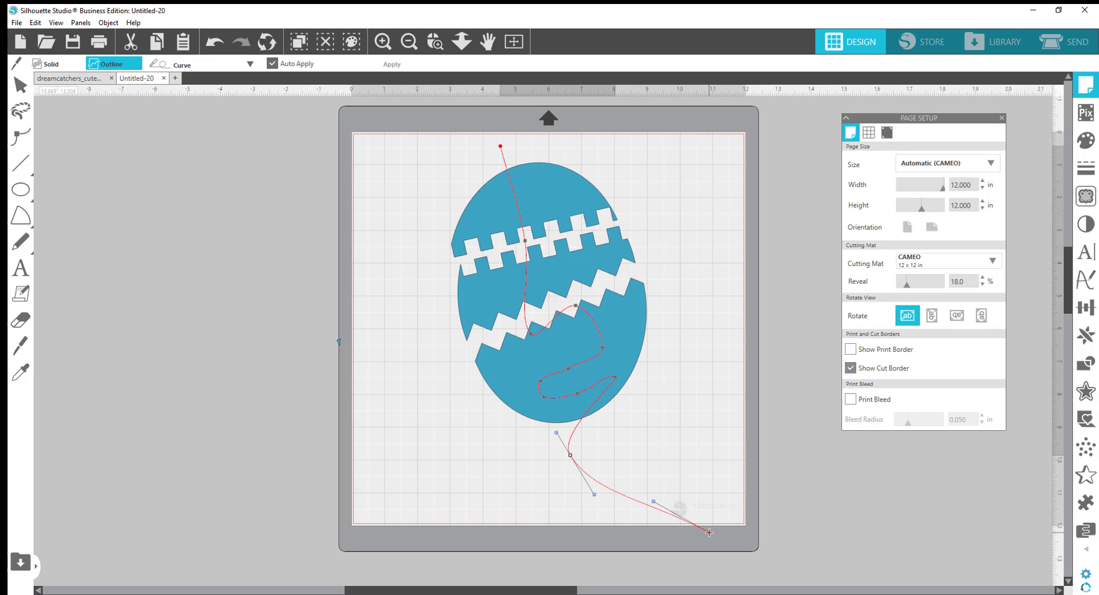
pyautogui.doubleClick(639, 505)
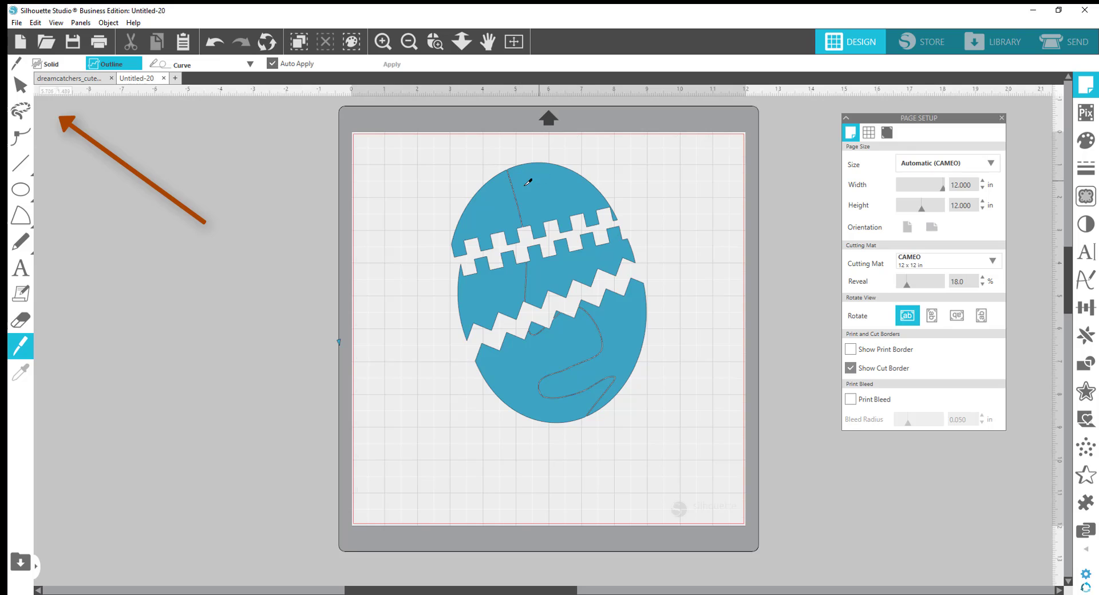
# Step: Spread the pieces on both sides of the curved cut apart, moving the bottom section's two large parts away from its small slivers, and deselect everything
pyautogui.click(20, 85)
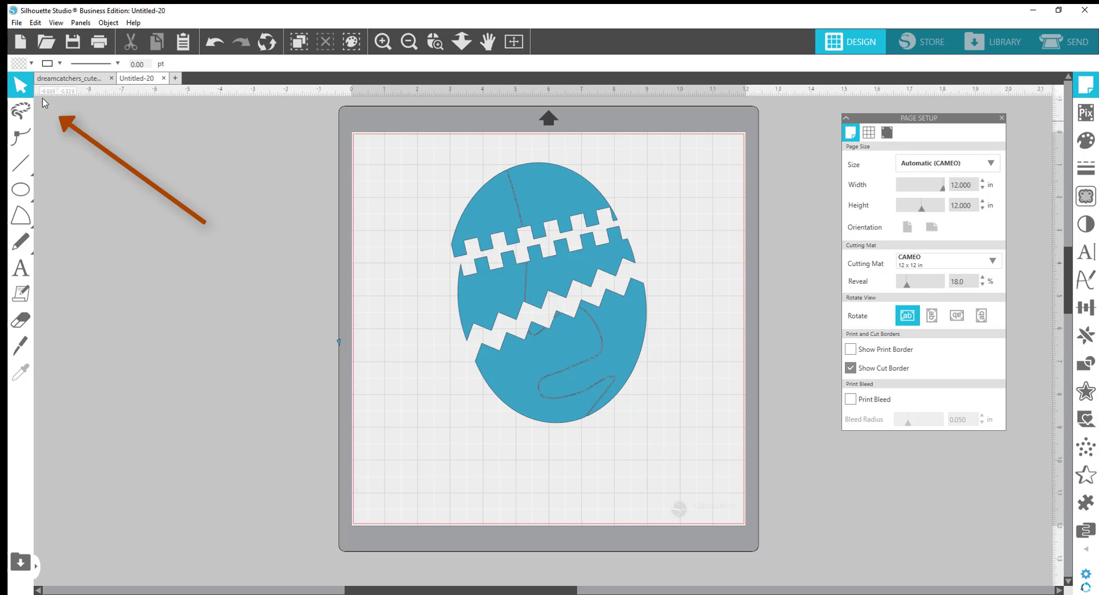
pyautogui.moveTo(496, 203); pyautogui.dragTo(479, 197)
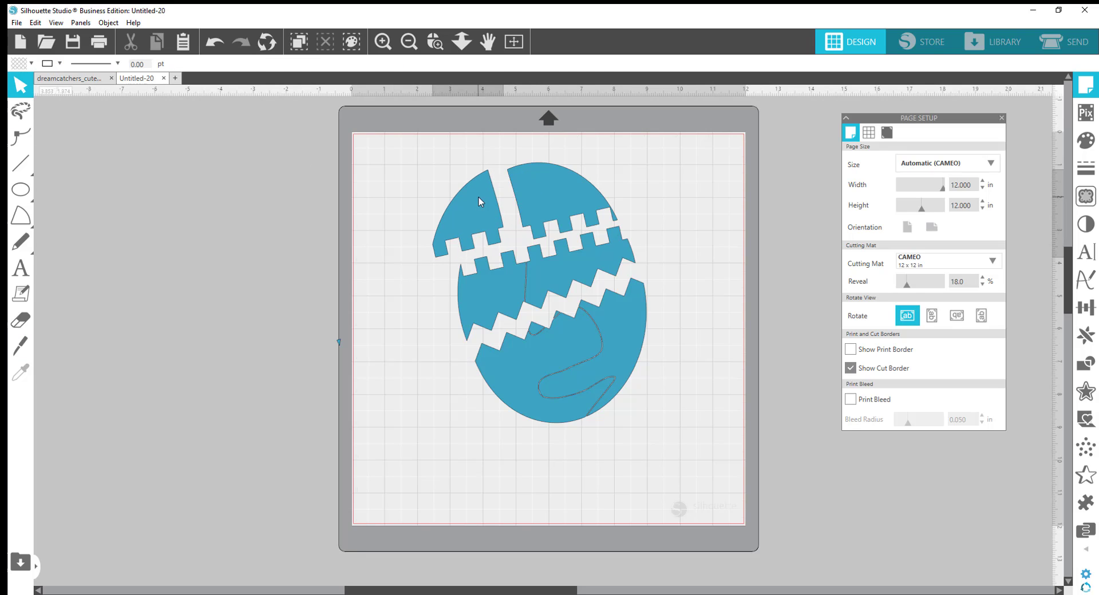
pyautogui.moveTo(559, 184); pyautogui.dragTo(567, 176)
pyautogui.moveTo(513, 280); pyautogui.dragTo(496, 282)
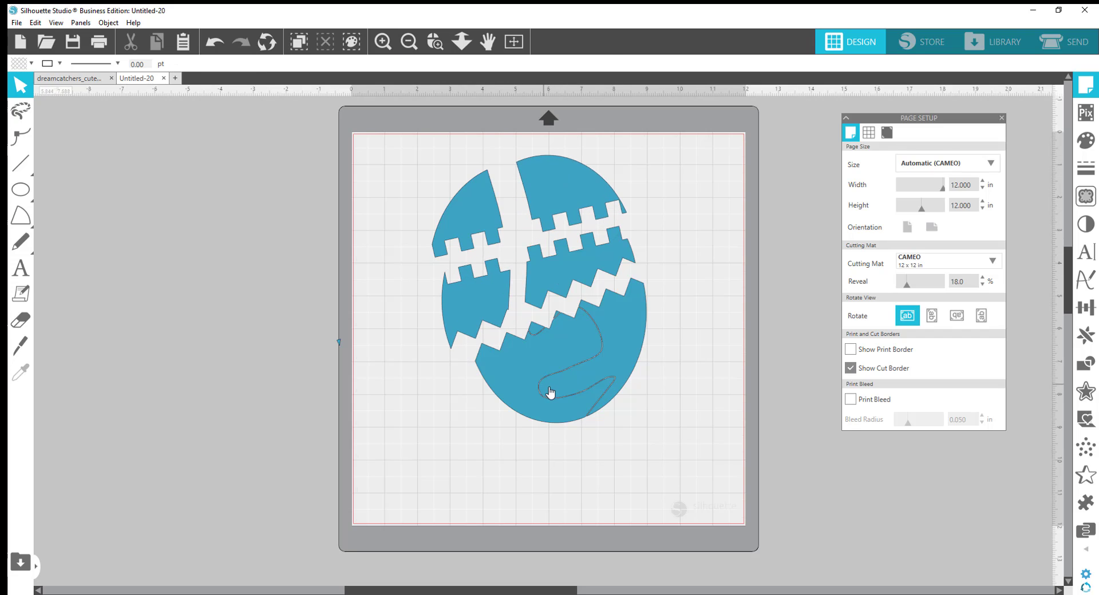
pyautogui.moveTo(519, 380); pyautogui.dragTo(500, 390)
pyautogui.moveTo(637, 335); pyautogui.dragTo(670, 305)
pyautogui.moveTo(554, 350); pyautogui.dragTo(532, 394)
pyautogui.moveTo(610, 365)
pyautogui.mouseDown()
pyautogui.moveTo(600, 394)
pyautogui.moveTo(571, 422)
pyautogui.moveTo(616, 359)
pyautogui.moveTo(598, 370)
pyautogui.moveTo(609, 376)
pyautogui.mouseUp()
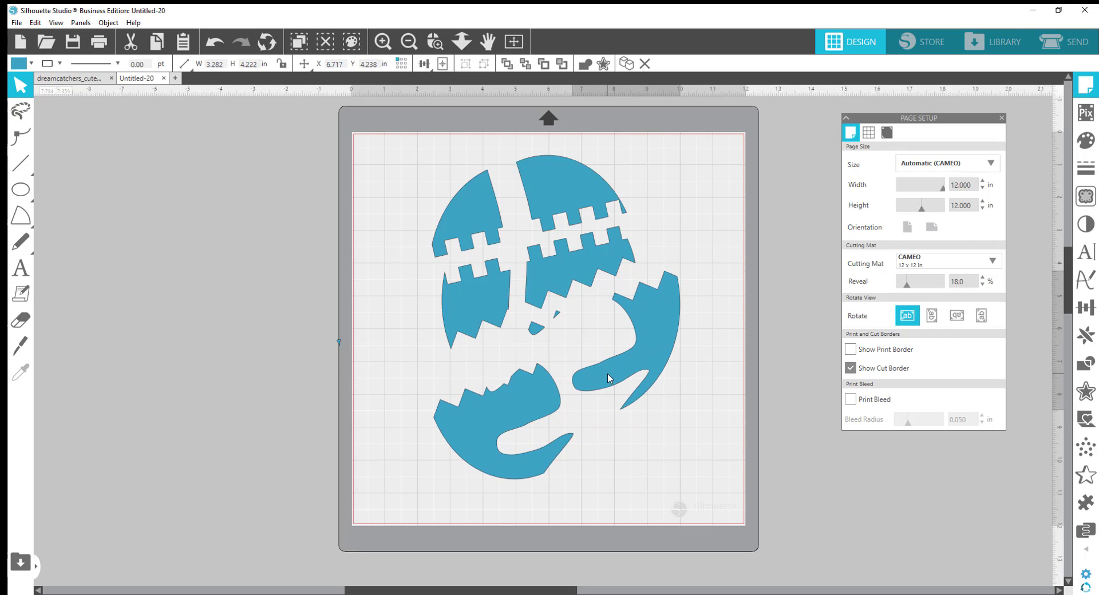
pyautogui.click(579, 335)
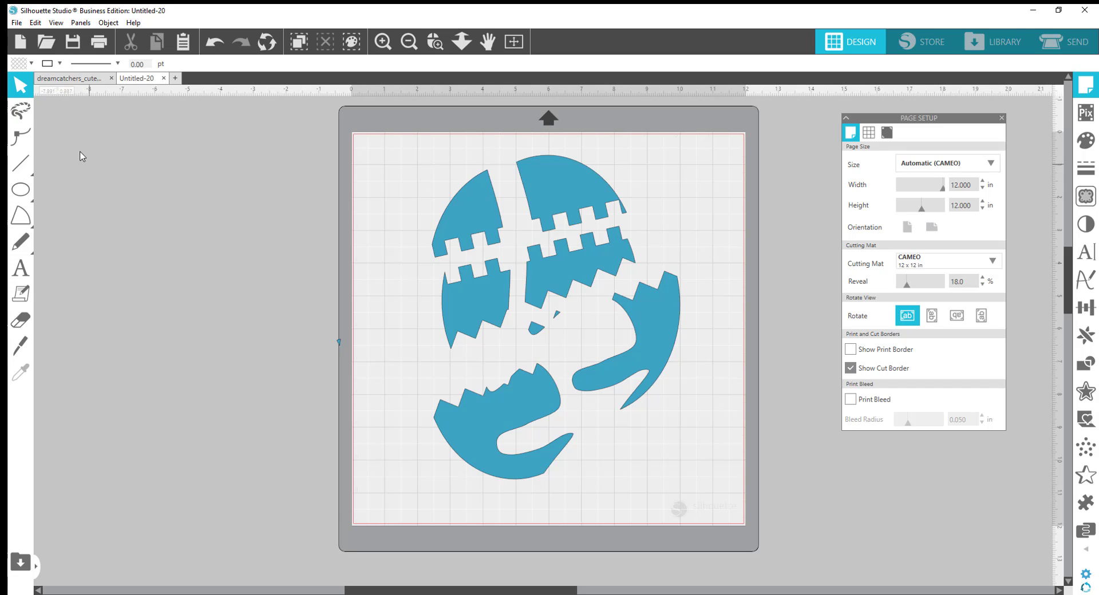
# Step: In the tool preferences, set the action after using the knife to Choose Select
pyautogui.click(21, 190)
pyautogui.click(37, 23)
pyautogui.click(85, 203)
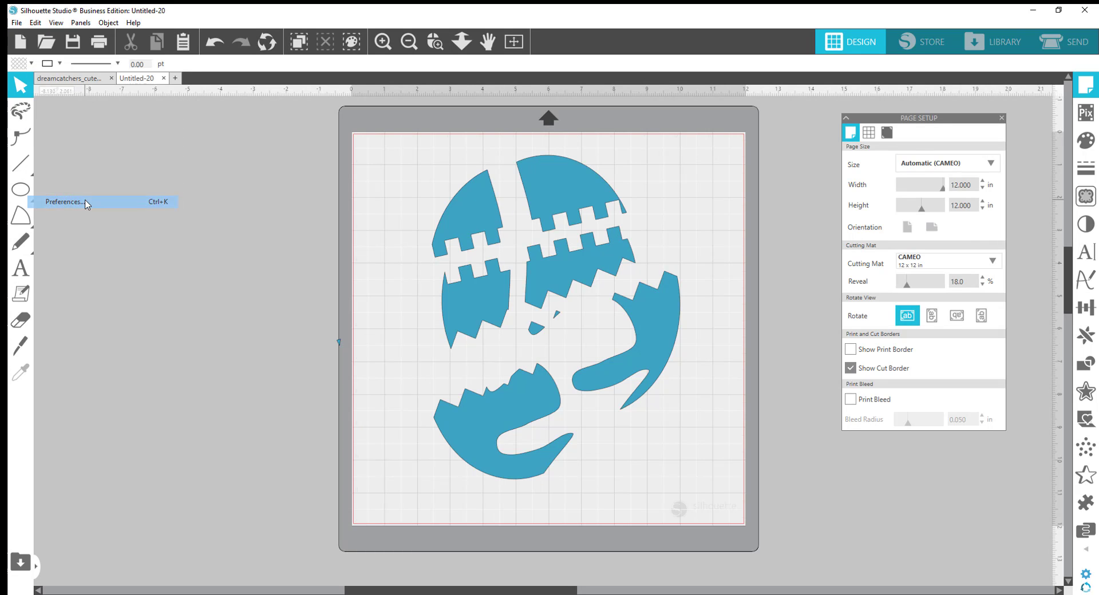
pyautogui.click(600, 161)
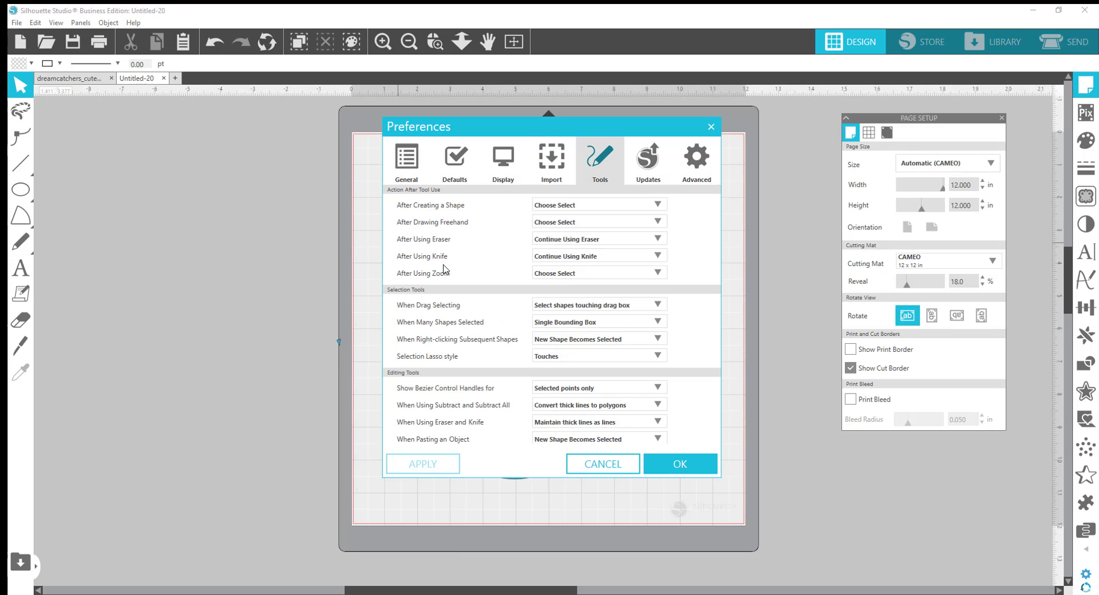
pyautogui.click(658, 257)
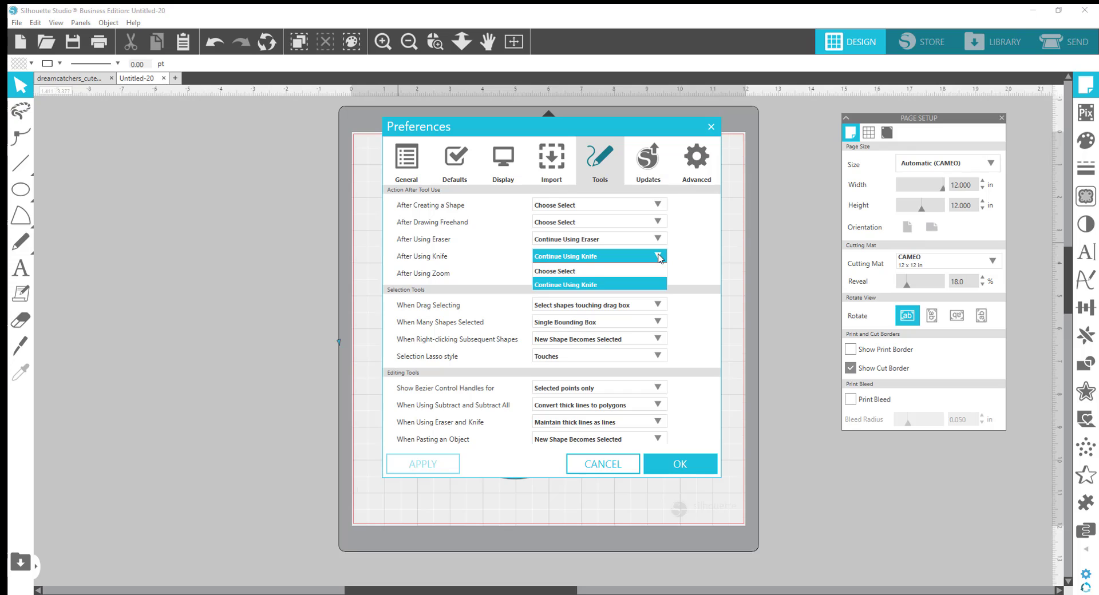
pyautogui.click(584, 272)
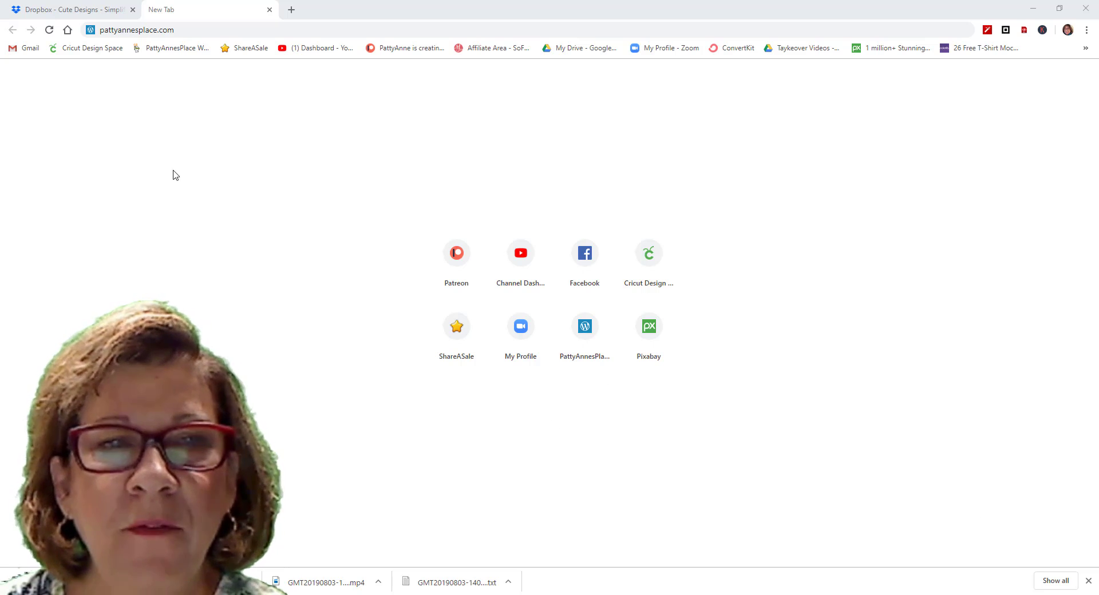
# Step: Switch to Chrome, open pattyannesplace.com and read through the site's About page
pyautogui.click(217, 33)
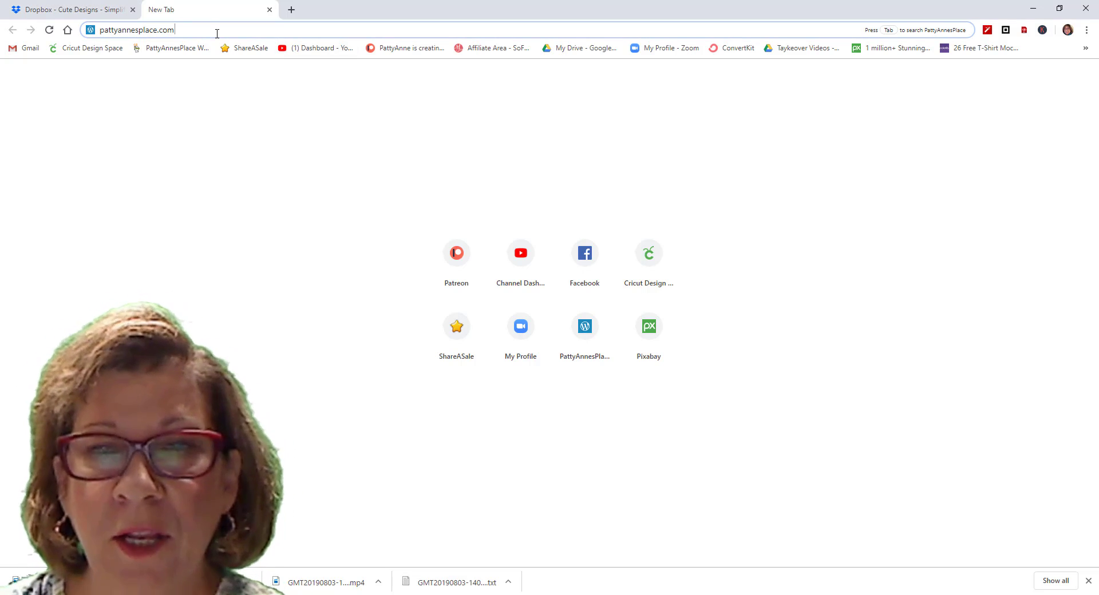
pyautogui.press('Return')
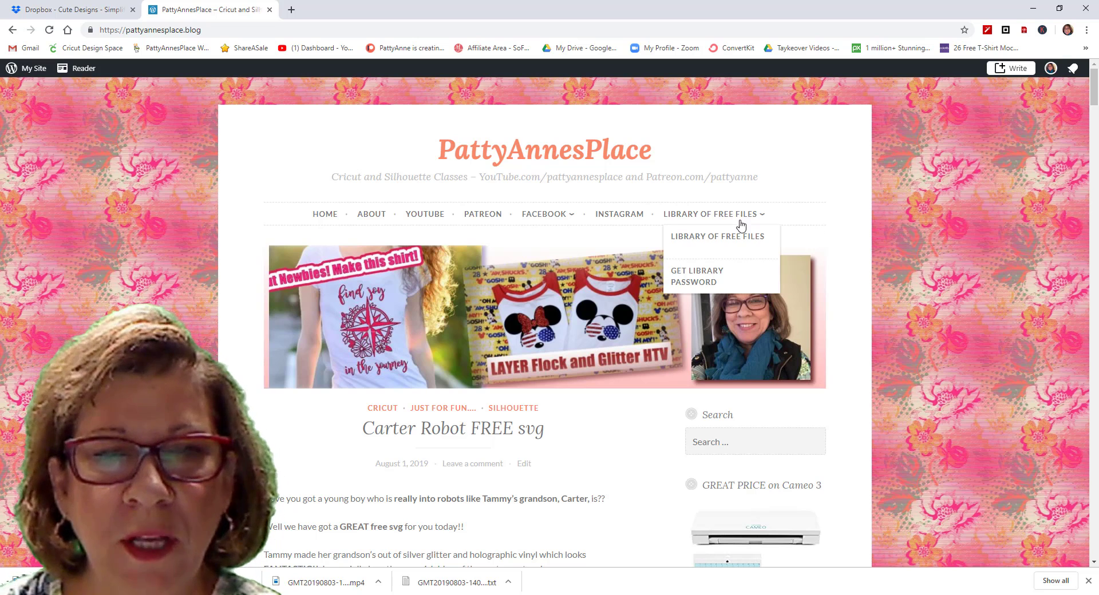
pyautogui.click(368, 221)
pyautogui.scroll(-5, 528, 318)
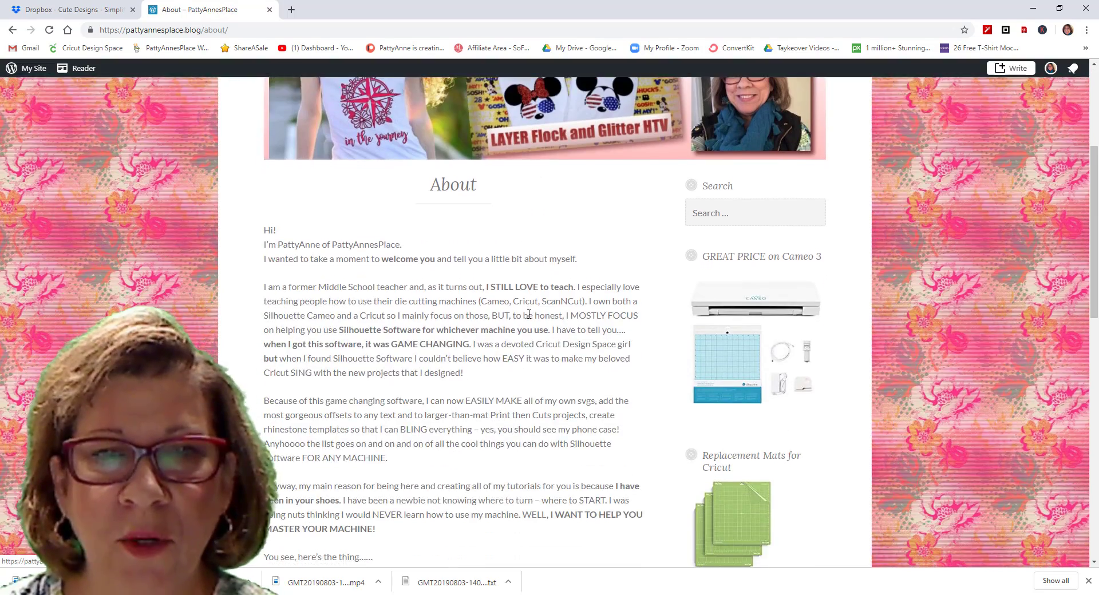
# Step: Finish reading the About page, open the Library of FREE Files page and find its password-protected area
pyautogui.scroll(-7, 528, 318)
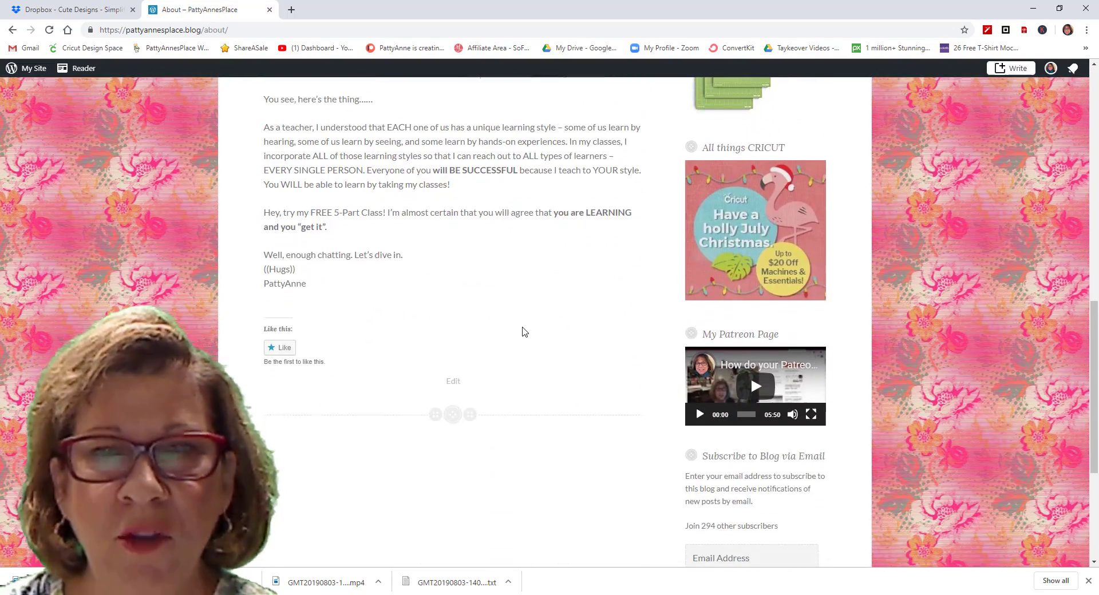
pyautogui.scroll(12, 524, 331)
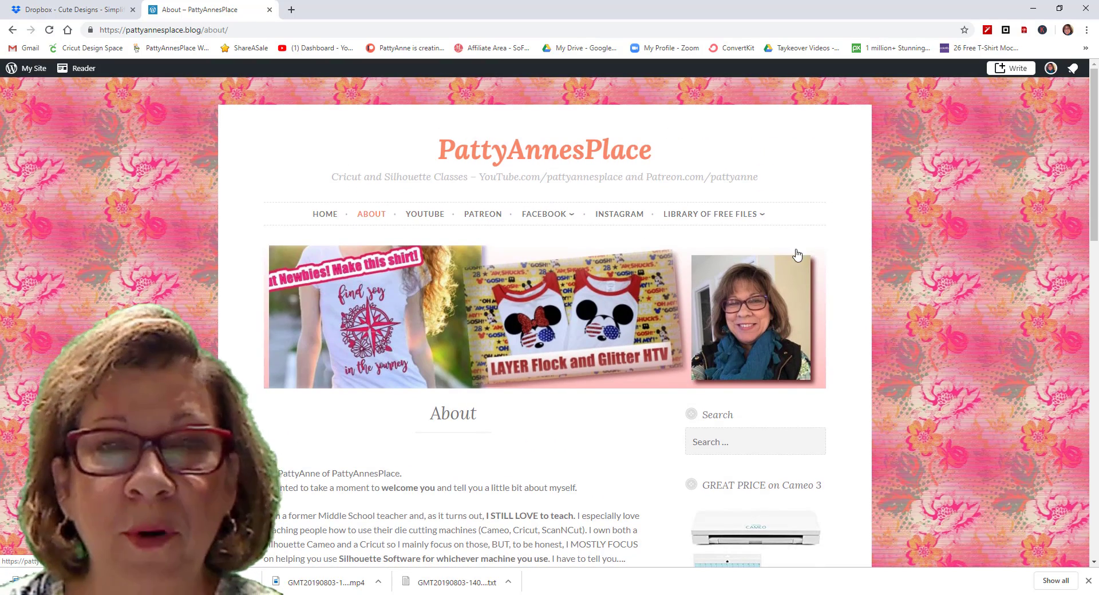
pyautogui.moveTo(713, 218)
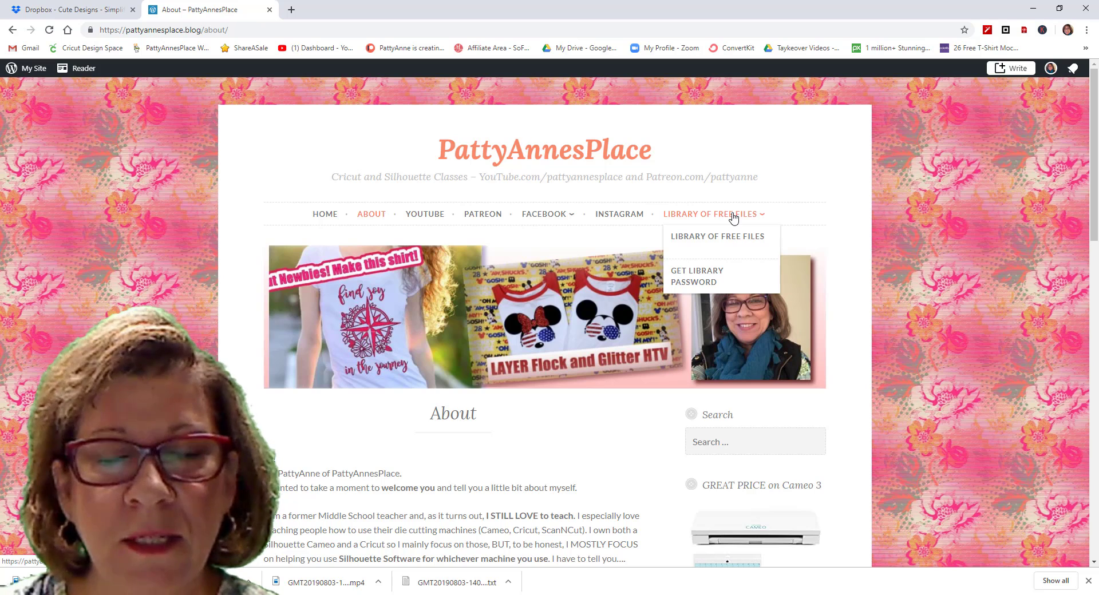
pyautogui.click(714, 237)
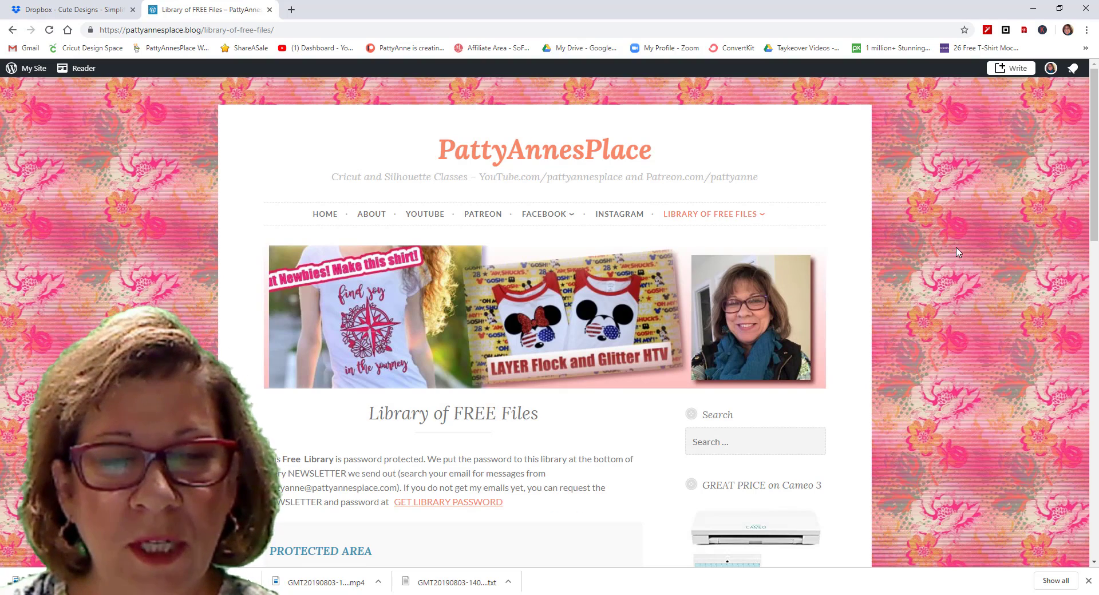
pyautogui.scroll(-2, 959, 258)
pyautogui.scroll(-1, 960, 259)
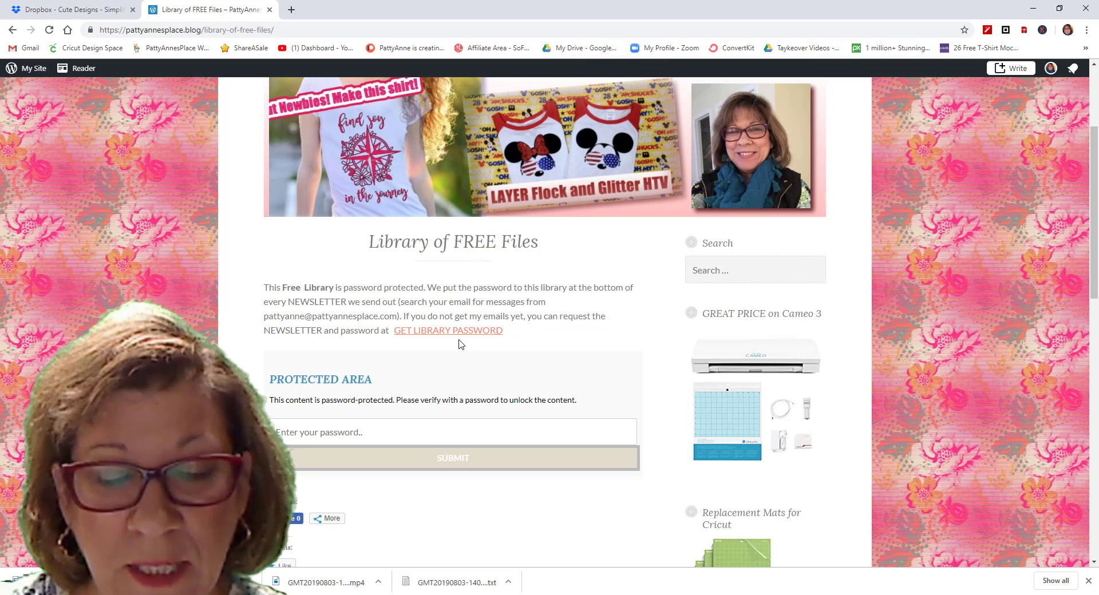
# Step: Try to unlock the protected area by entering and submitting the library password
pyautogui.click(345, 438)
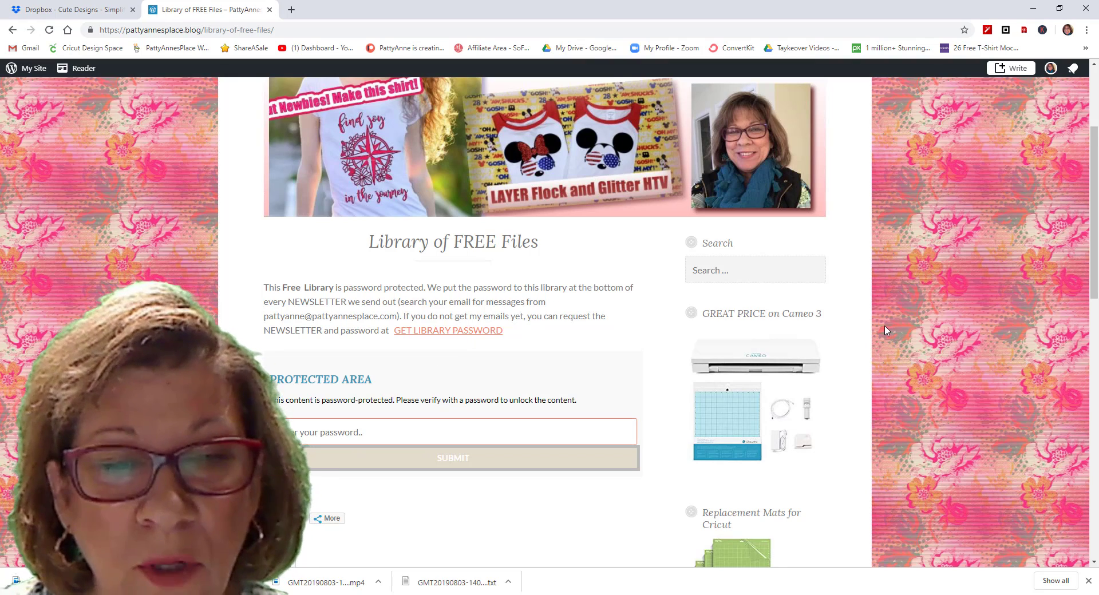
pyautogui.write('••')
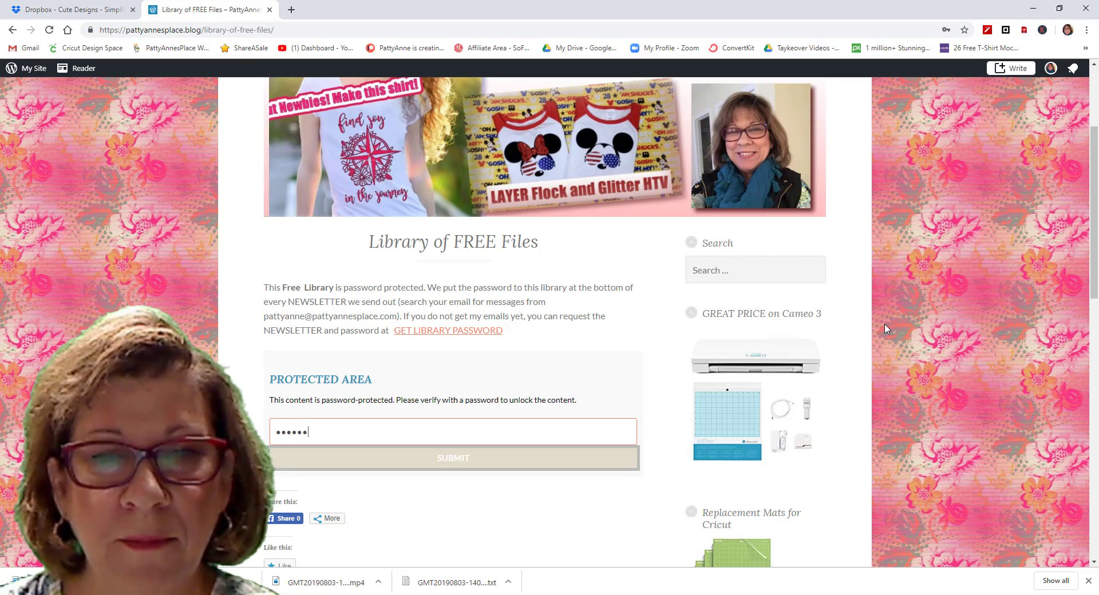
pyautogui.click(501, 465)
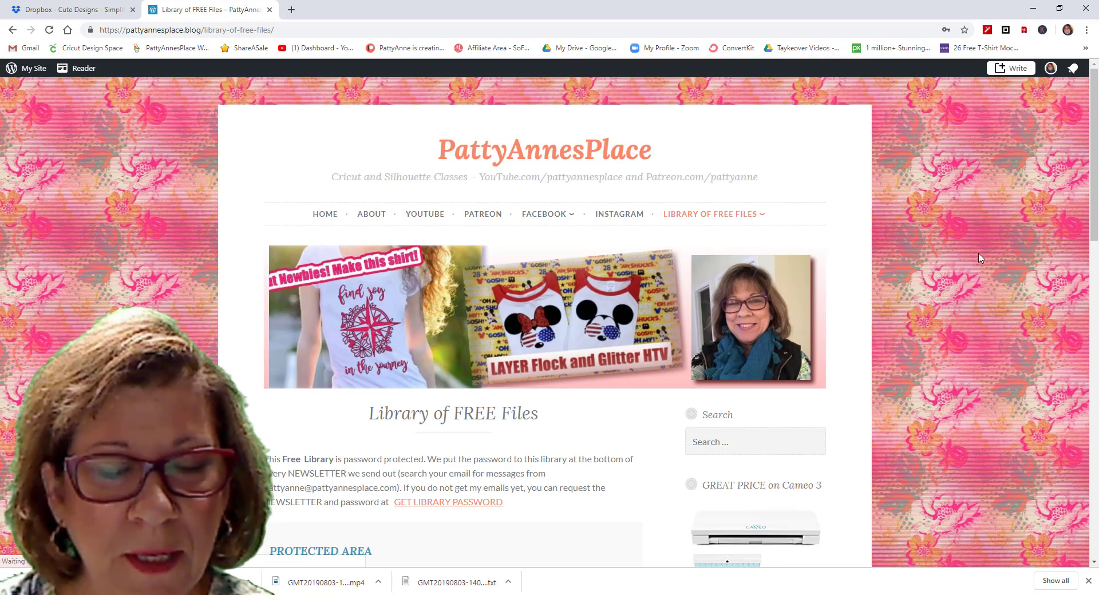
pyautogui.scroll(-3, 979, 276)
pyautogui.scroll(-2, 978, 278)
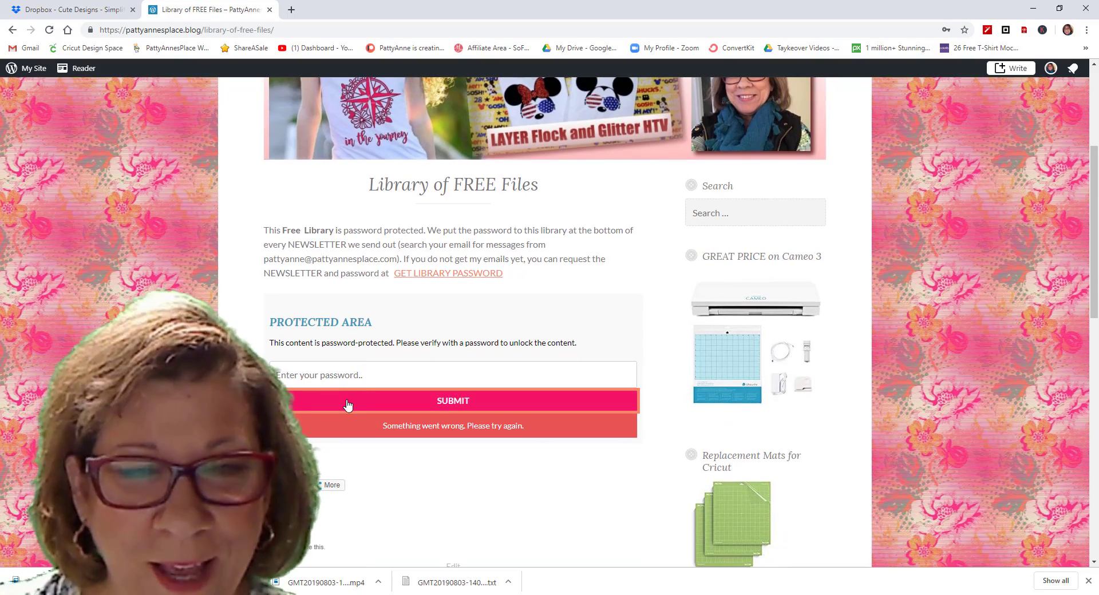
pyautogui.click(348, 406)
# Step: Enter the library password again in the protected area and submit it to unlock the free files
pyautogui.scroll(-5, 628, 276)
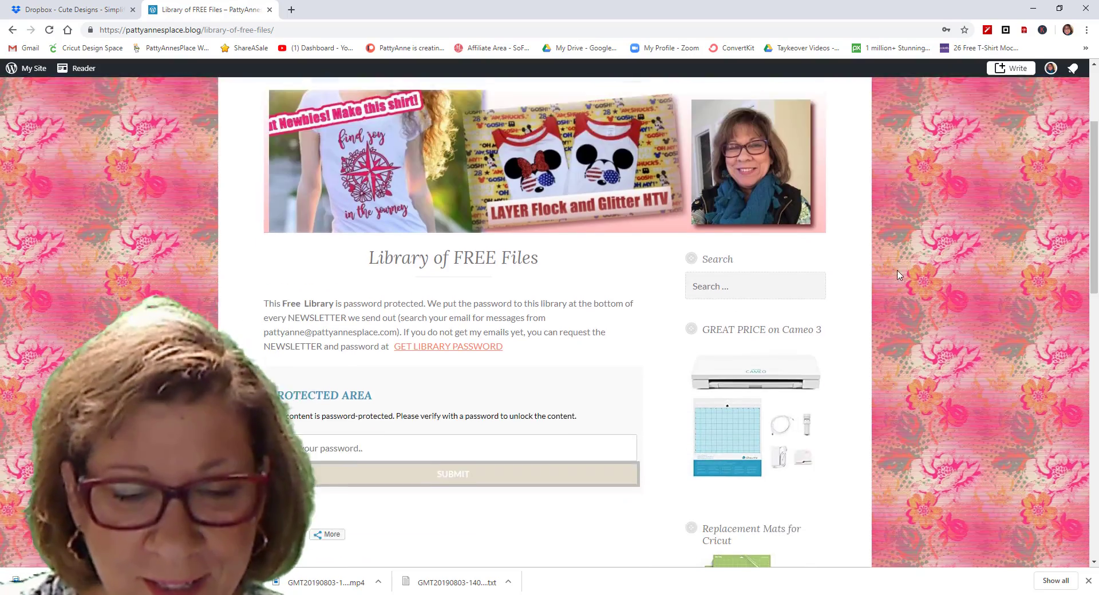
pyautogui.click(401, 317)
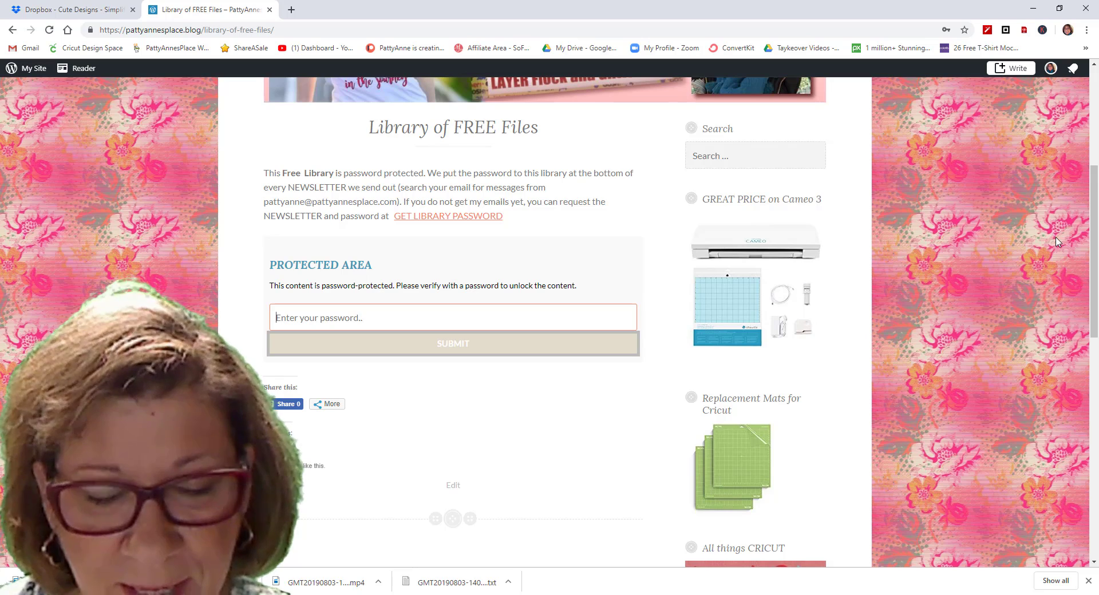
pyautogui.write('••••••')
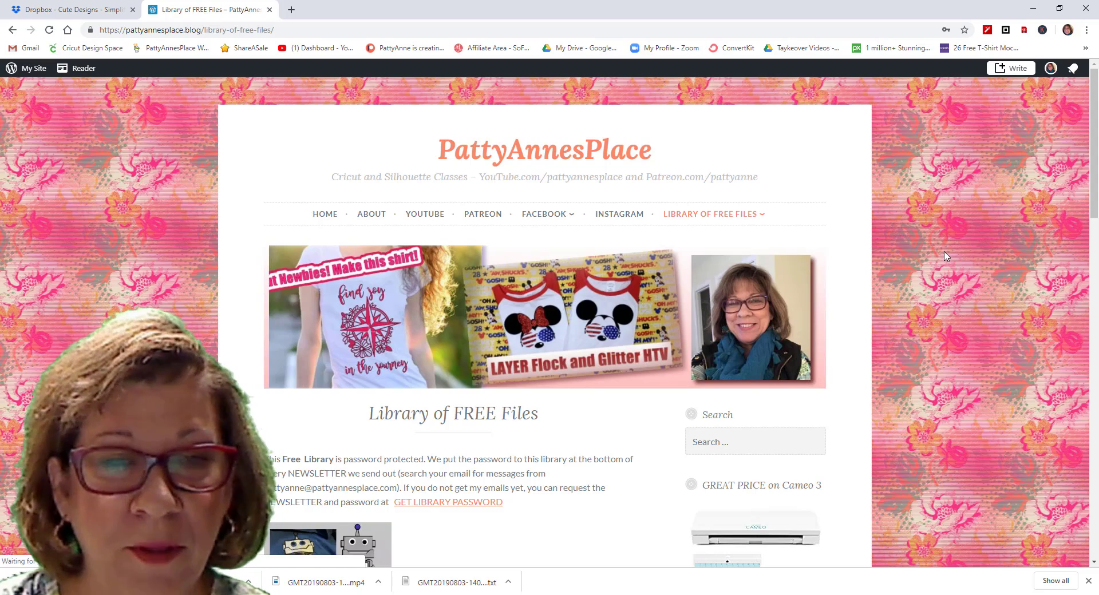
# Step: Skim the free designs in the unlocked library, starting with Carter Robot and School Days
pyautogui.scroll(-2, 942, 258)
pyautogui.scroll(-2, 945, 256)
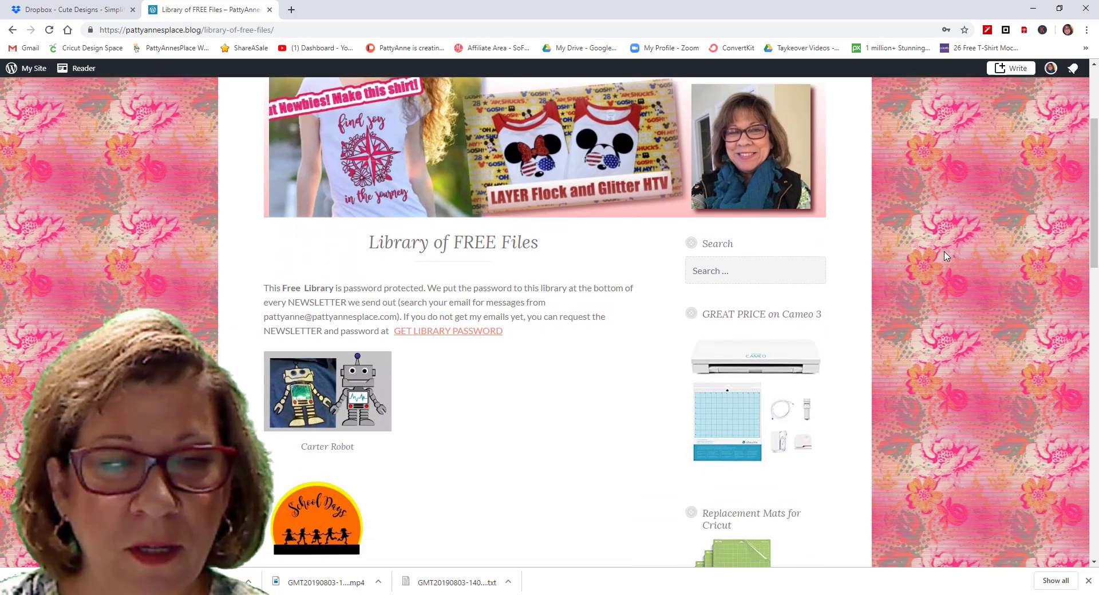
pyautogui.scroll(-3, 944, 256)
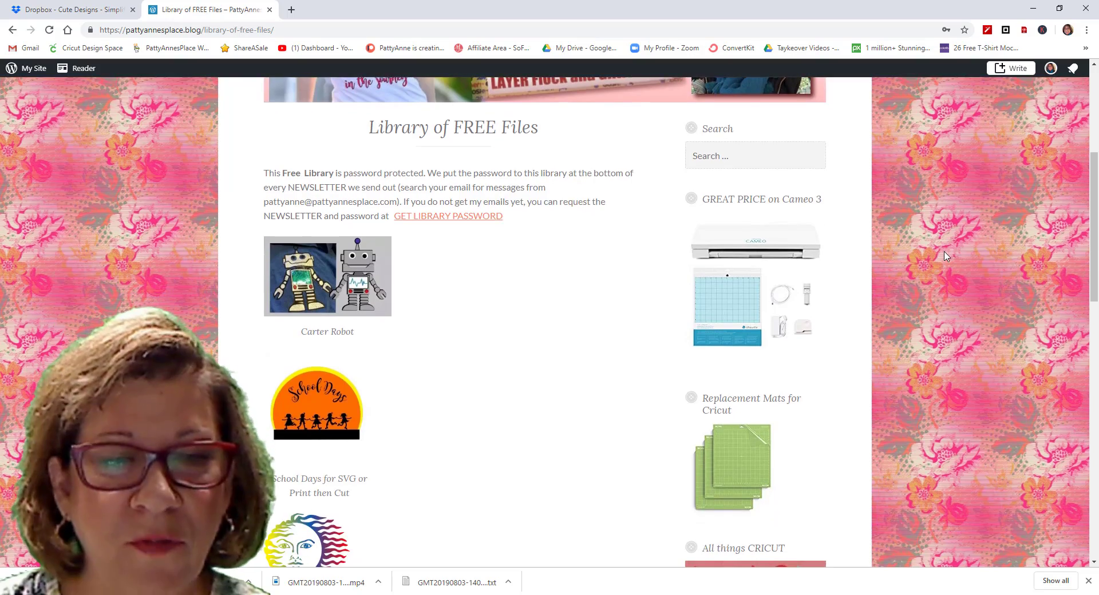
pyautogui.scroll(-4, 944, 256)
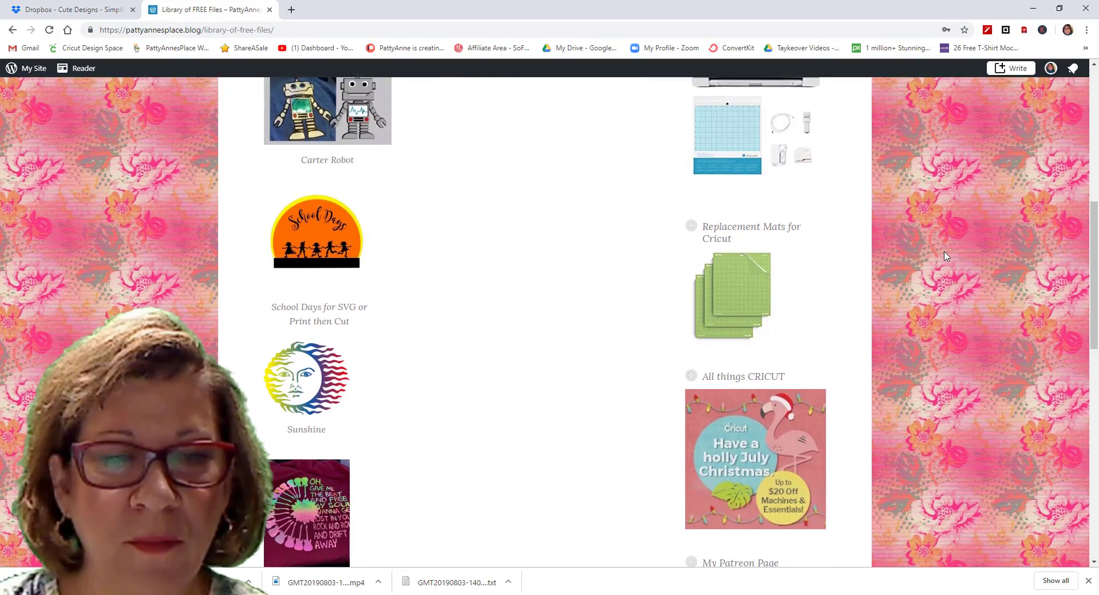
pyautogui.scroll(-5, 944, 256)
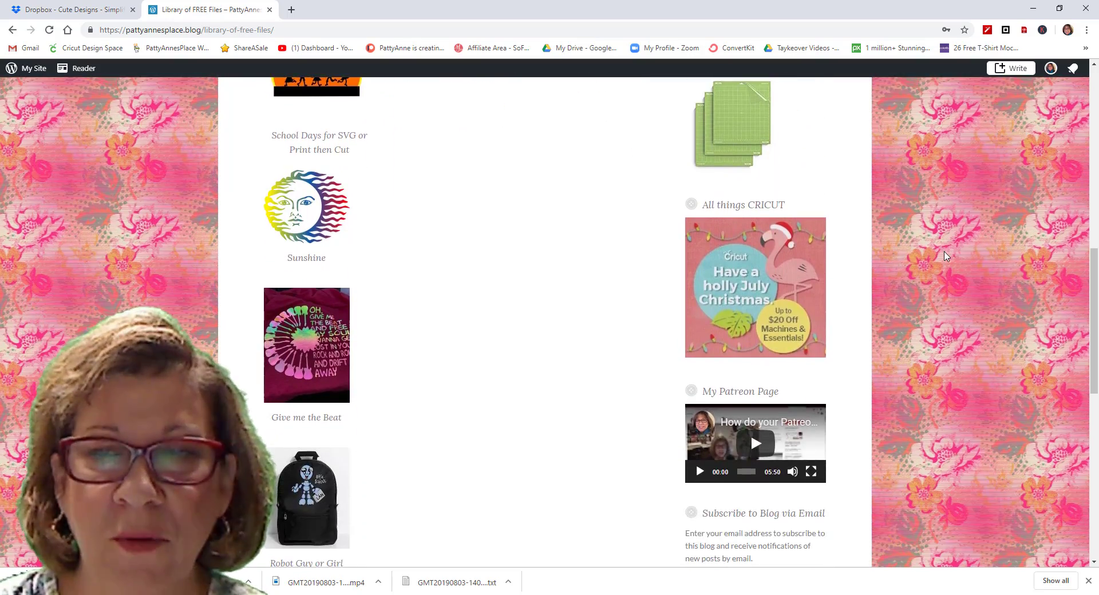
pyautogui.scroll(5, 944, 256)
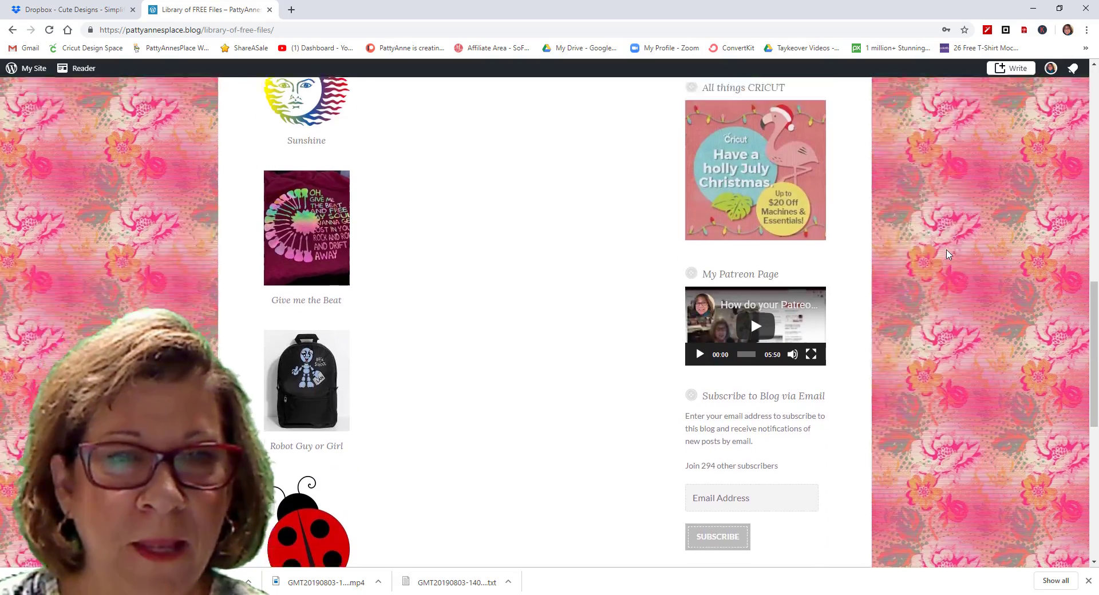
pyautogui.scroll(6, 947, 253)
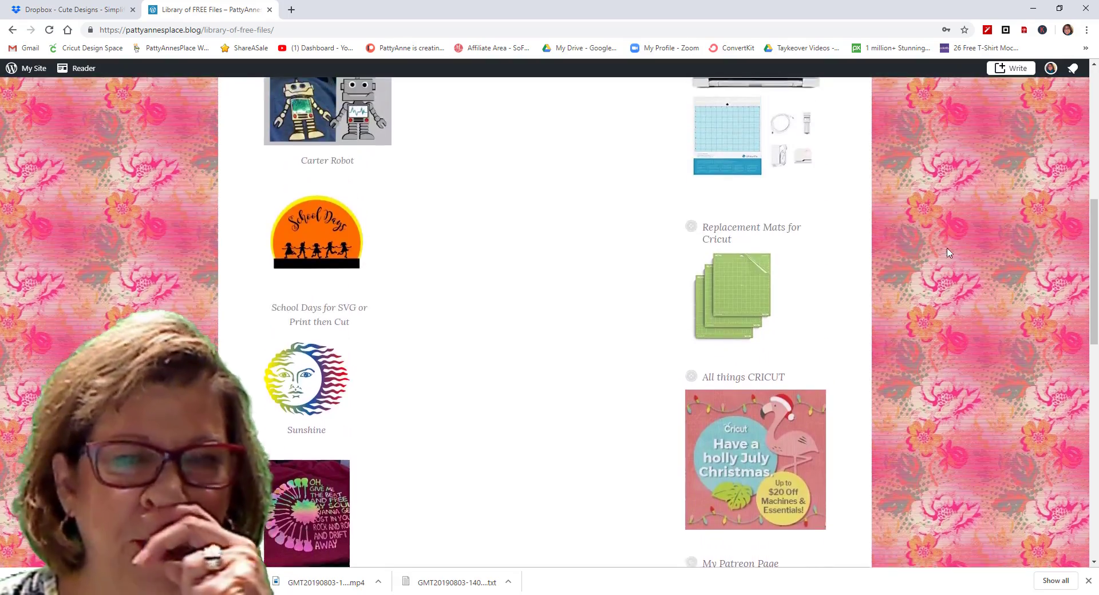
# Step: Examine the library's designs one by one, from School Days, Sunshine and Give me the Beat to Robot Guy or Girl and Ladybug
pyautogui.moveTo(345, 280)
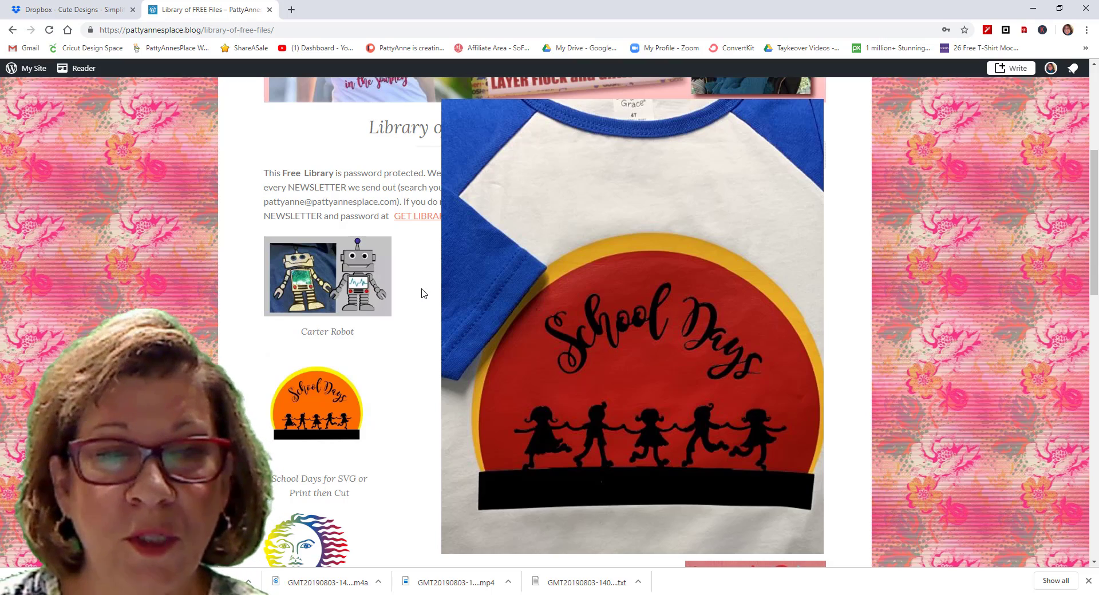
pyautogui.scroll(-2, 424, 293)
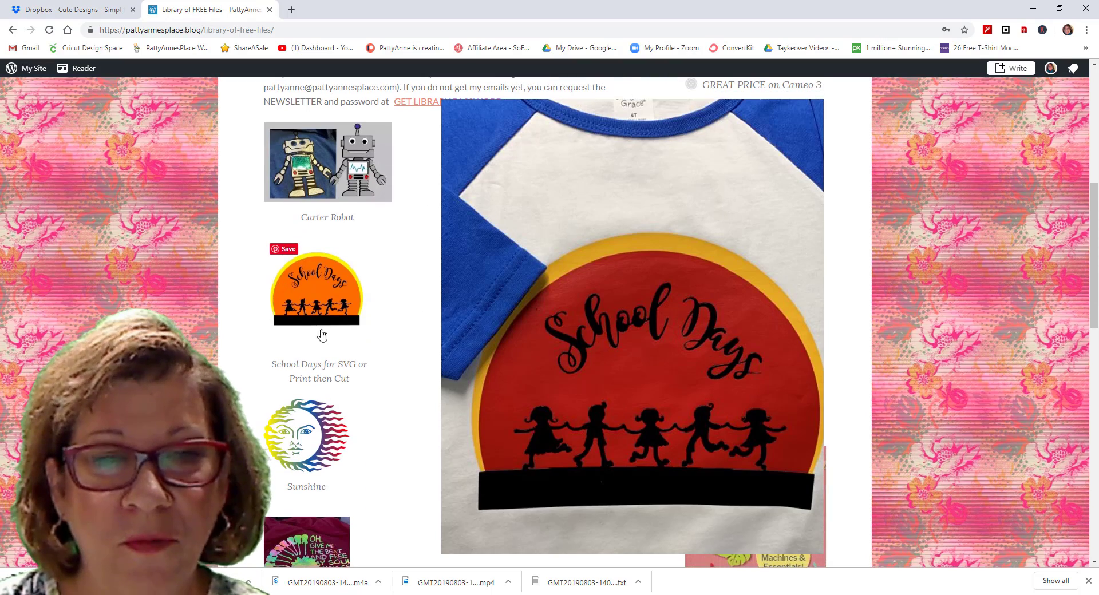
pyautogui.scroll(-1, 441, 297)
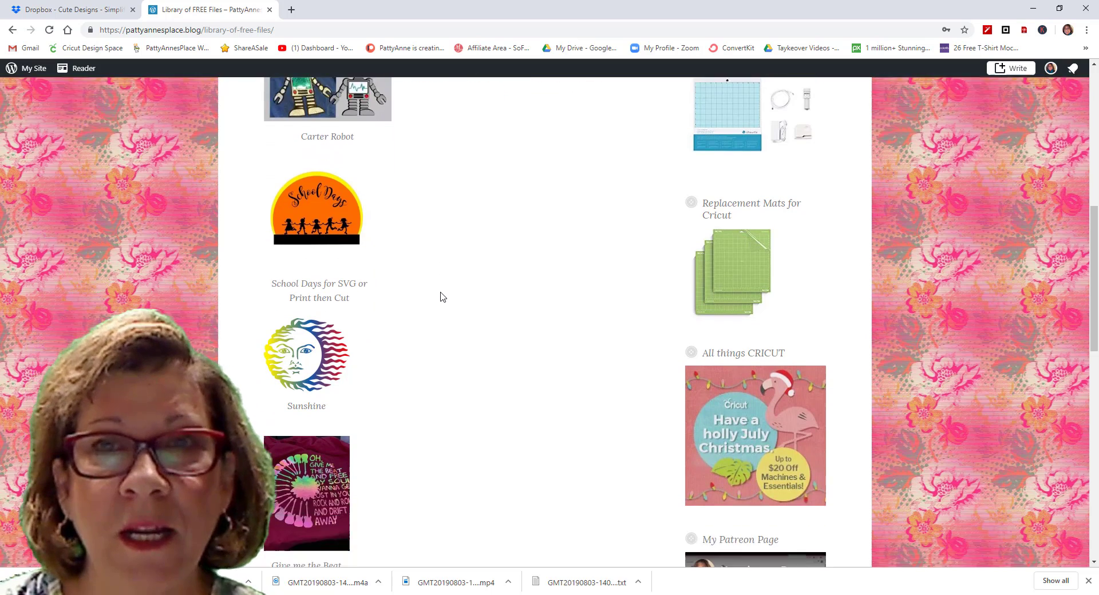
pyautogui.scroll(-2, 441, 297)
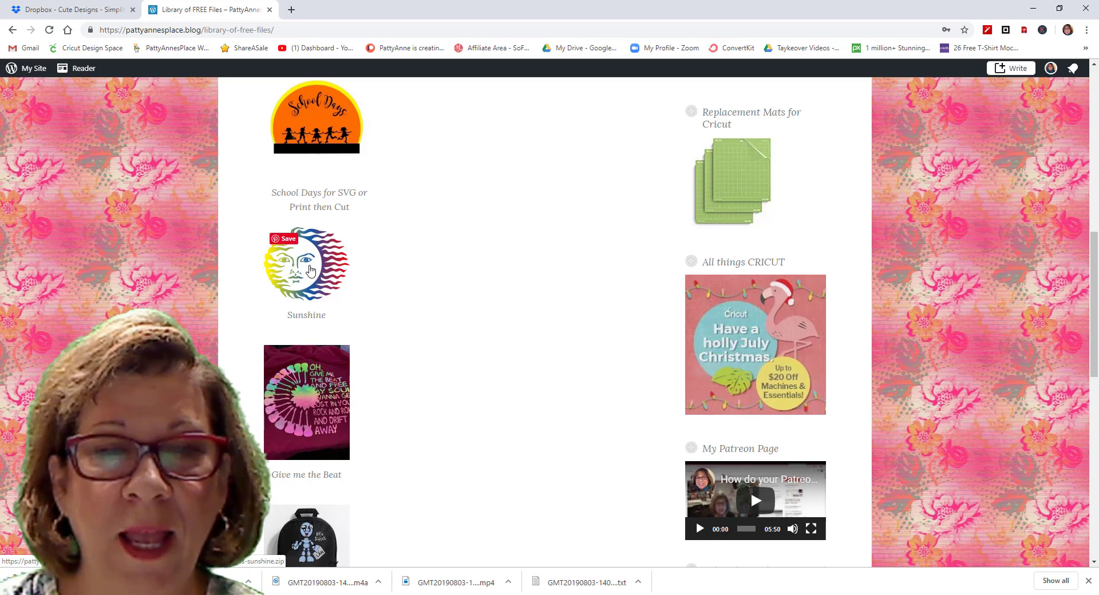
pyautogui.scroll(-2, 409, 269)
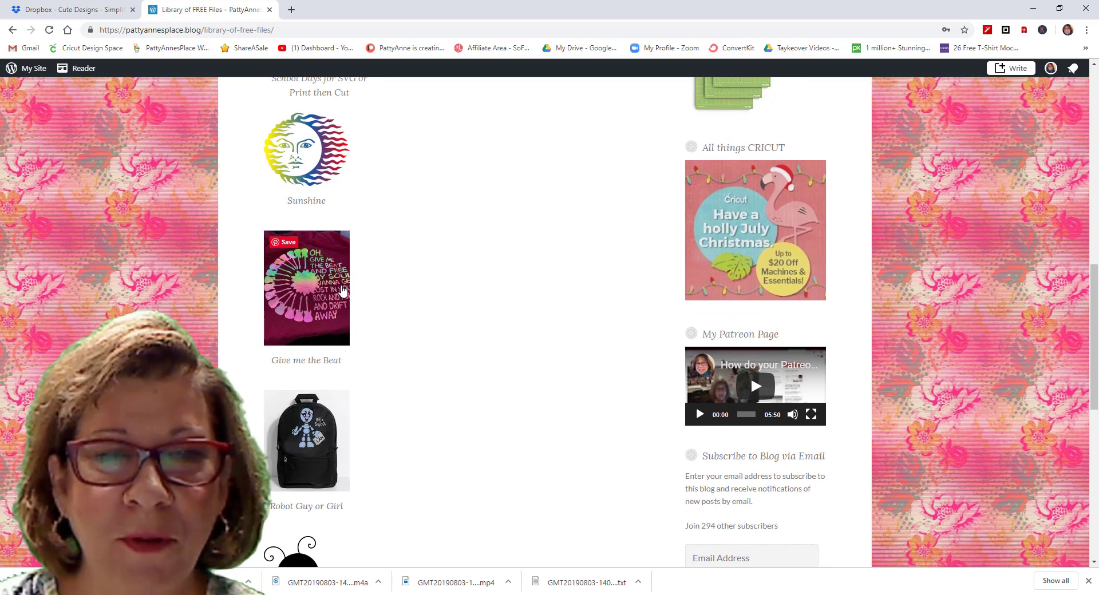
pyautogui.scroll(-3, 443, 290)
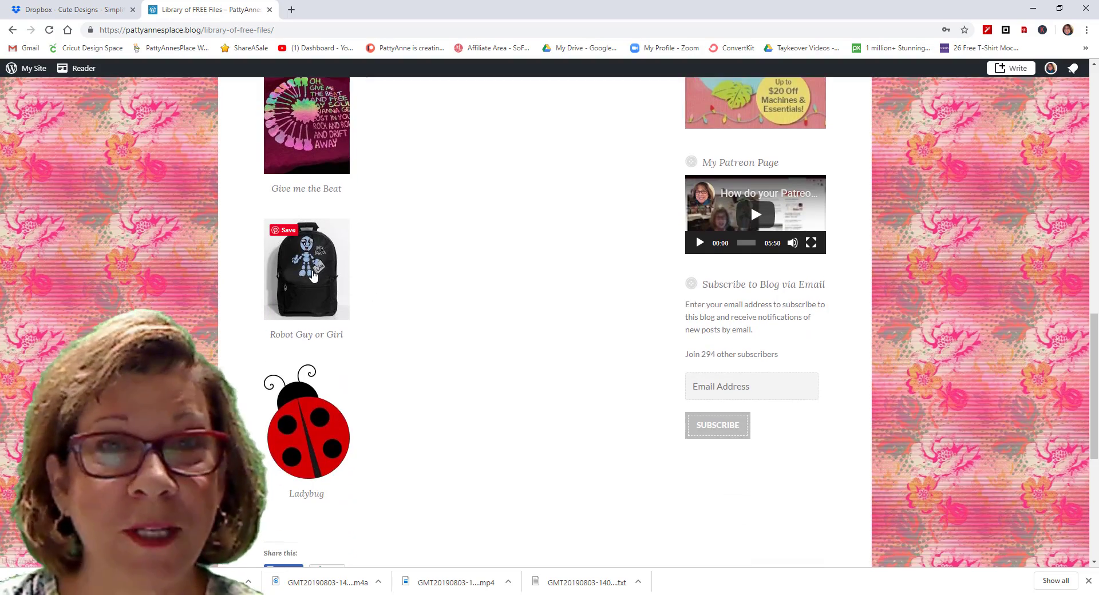
pyautogui.scroll(10, 446, 284)
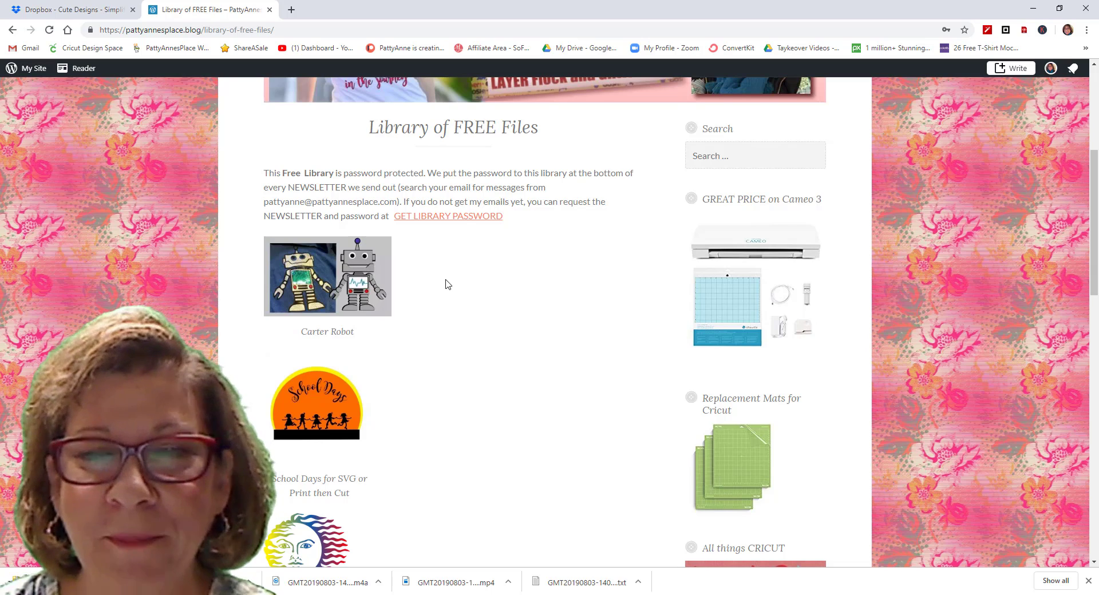
pyautogui.scroll(5, 448, 285)
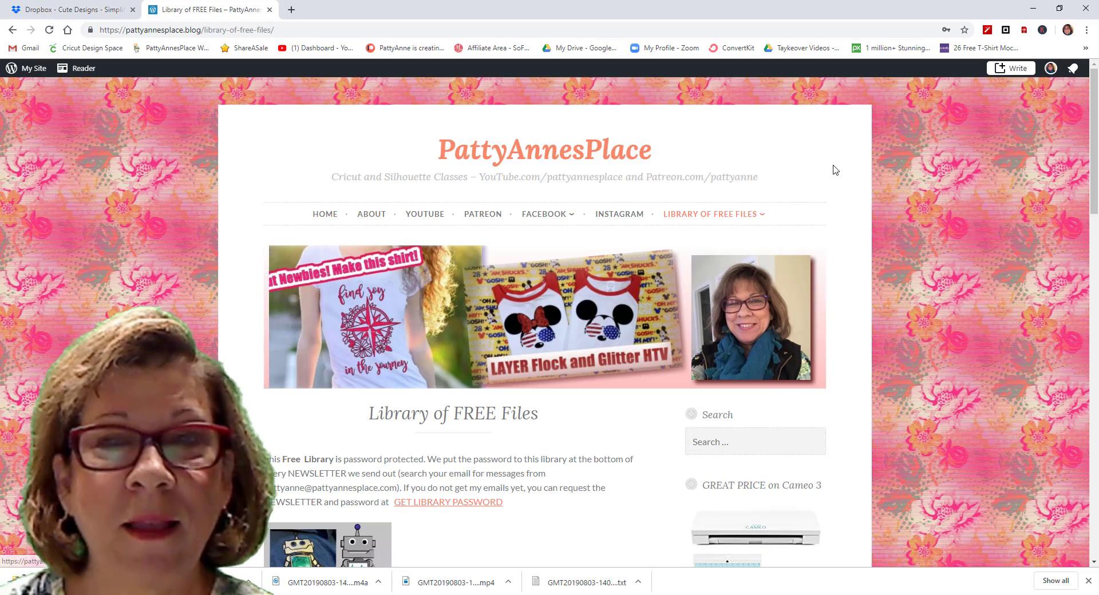
# Step: Review the whole library page once more and look at the site's Facebook links
pyautogui.scroll(-10, 835, 170)
pyautogui.scroll(-5, 835, 170)
pyautogui.scroll(12, 831, 171)
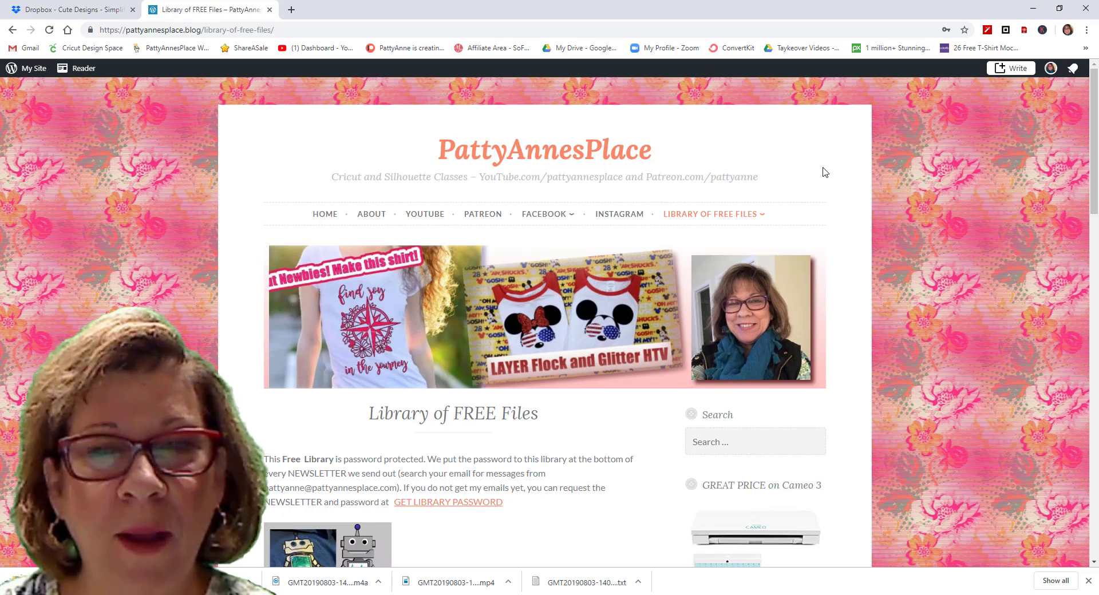
pyautogui.scroll(-2, 569, 215)
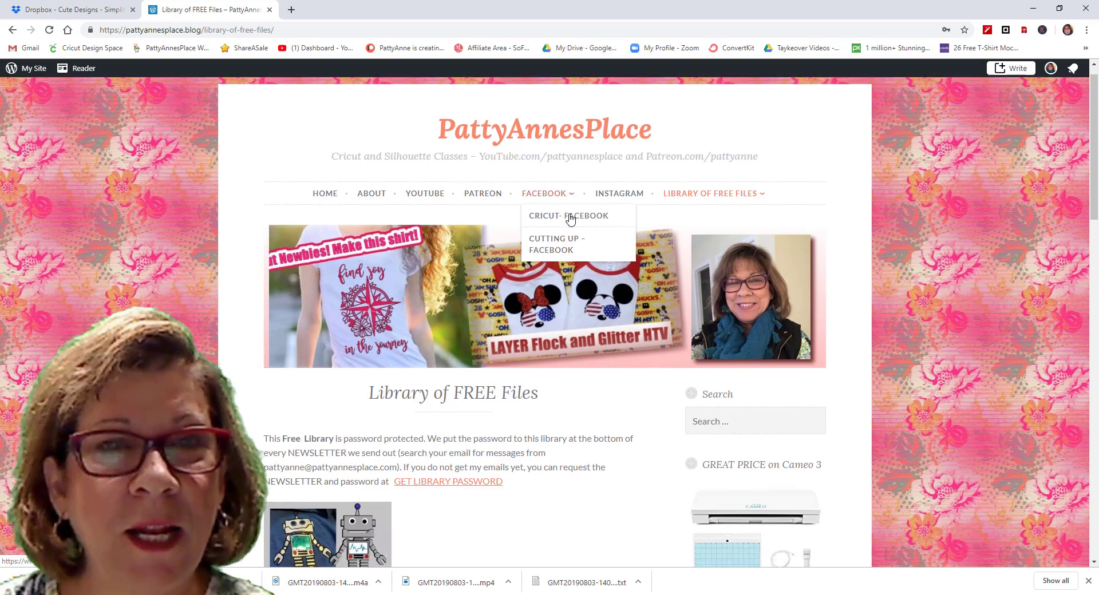